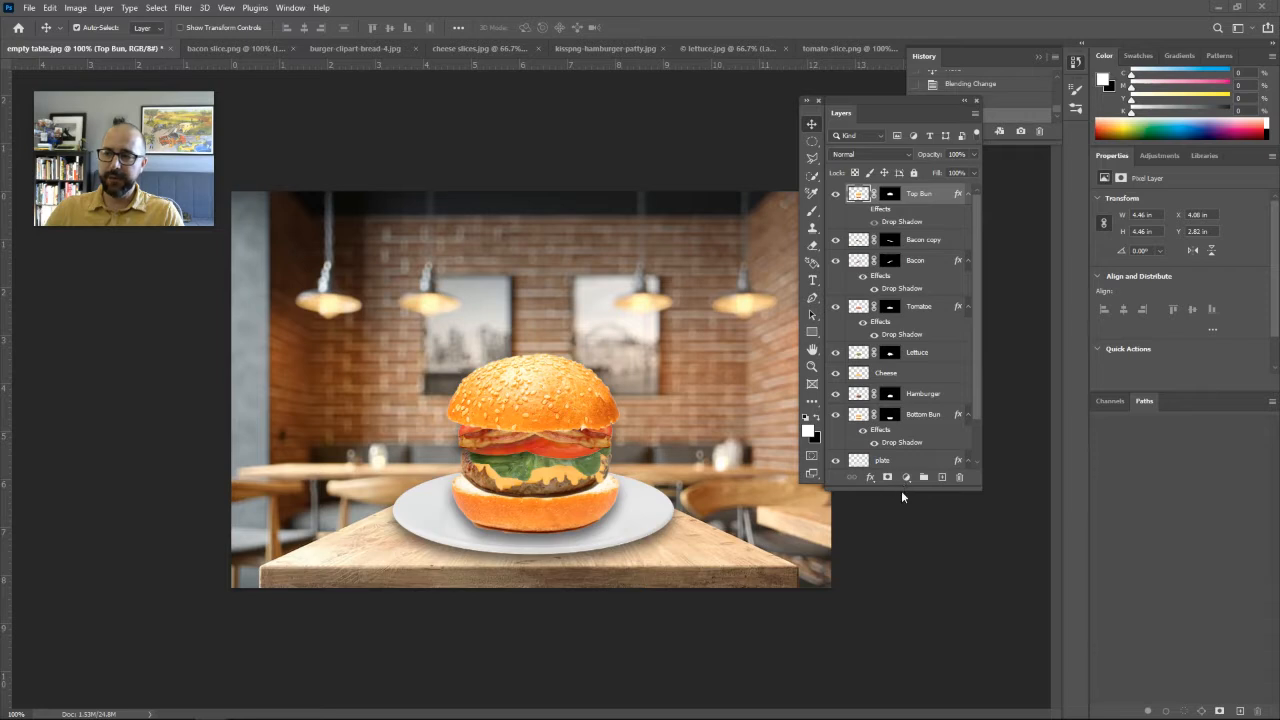
- Open the smoke image from the hamburger project folder as a separate document
left_click_drag(898, 486, 898, 562)
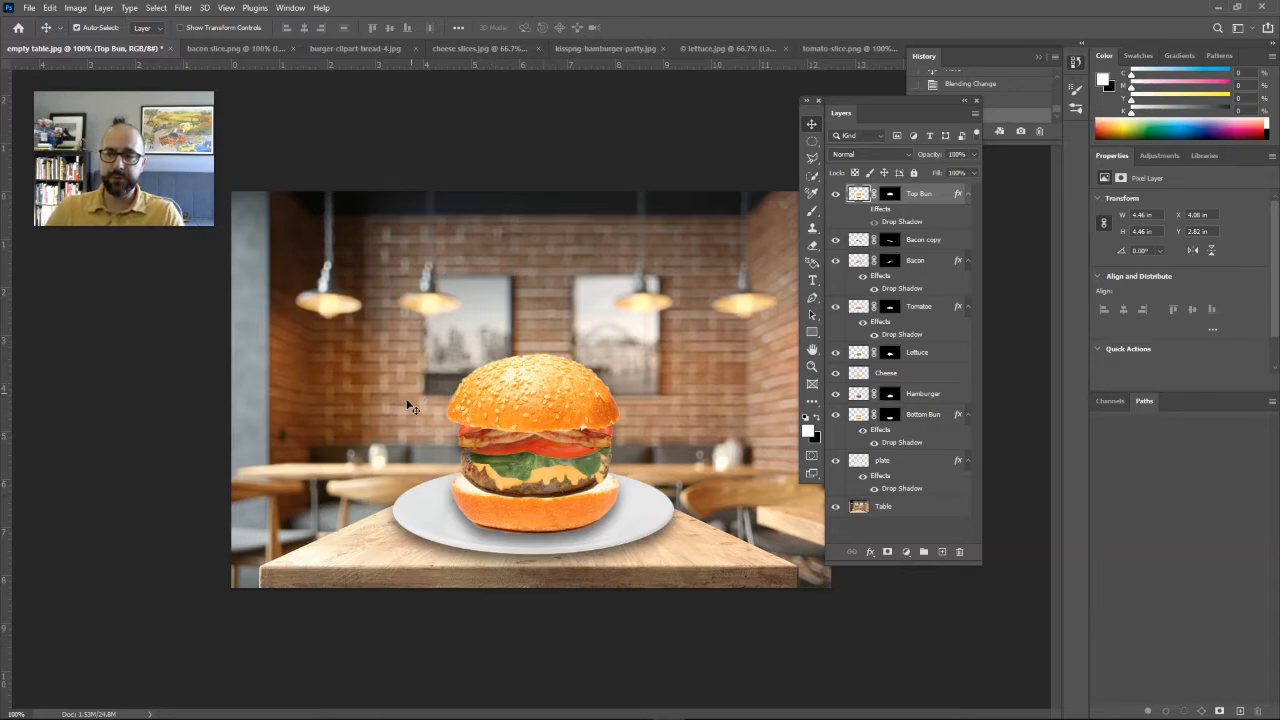
mouse_move(420, 718)
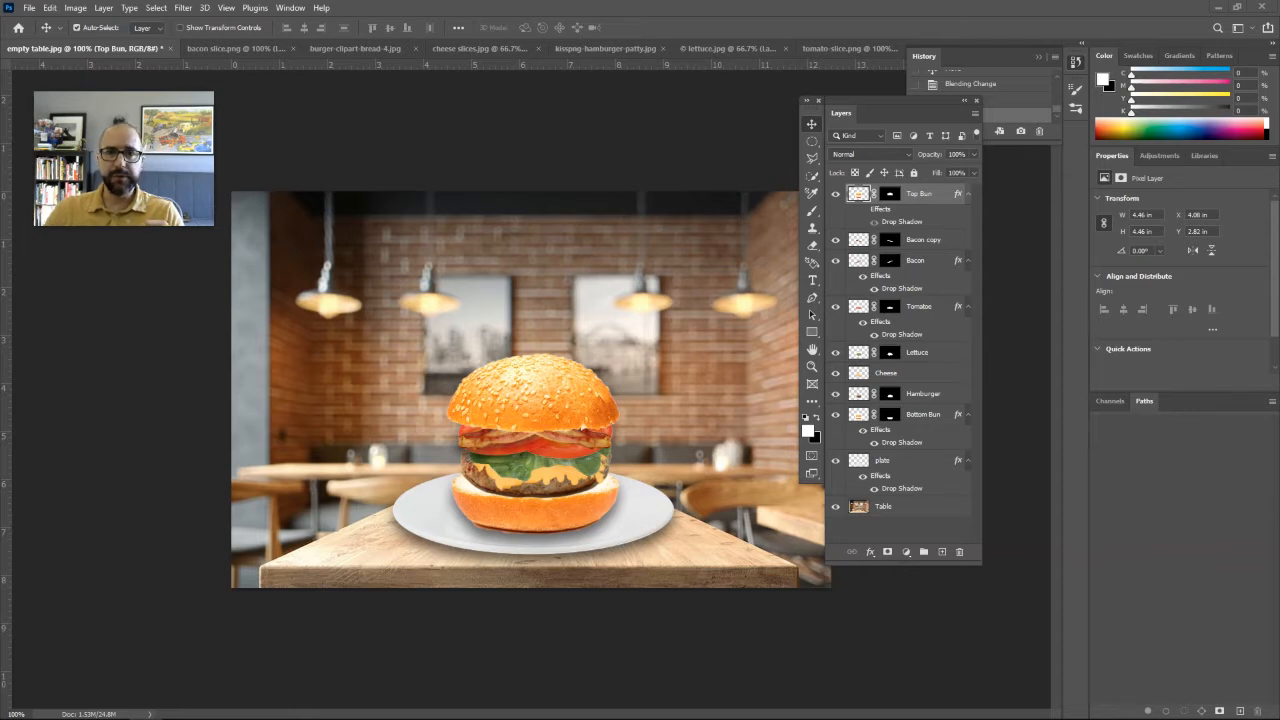
left_click_drag(0, 127, 252, 123)
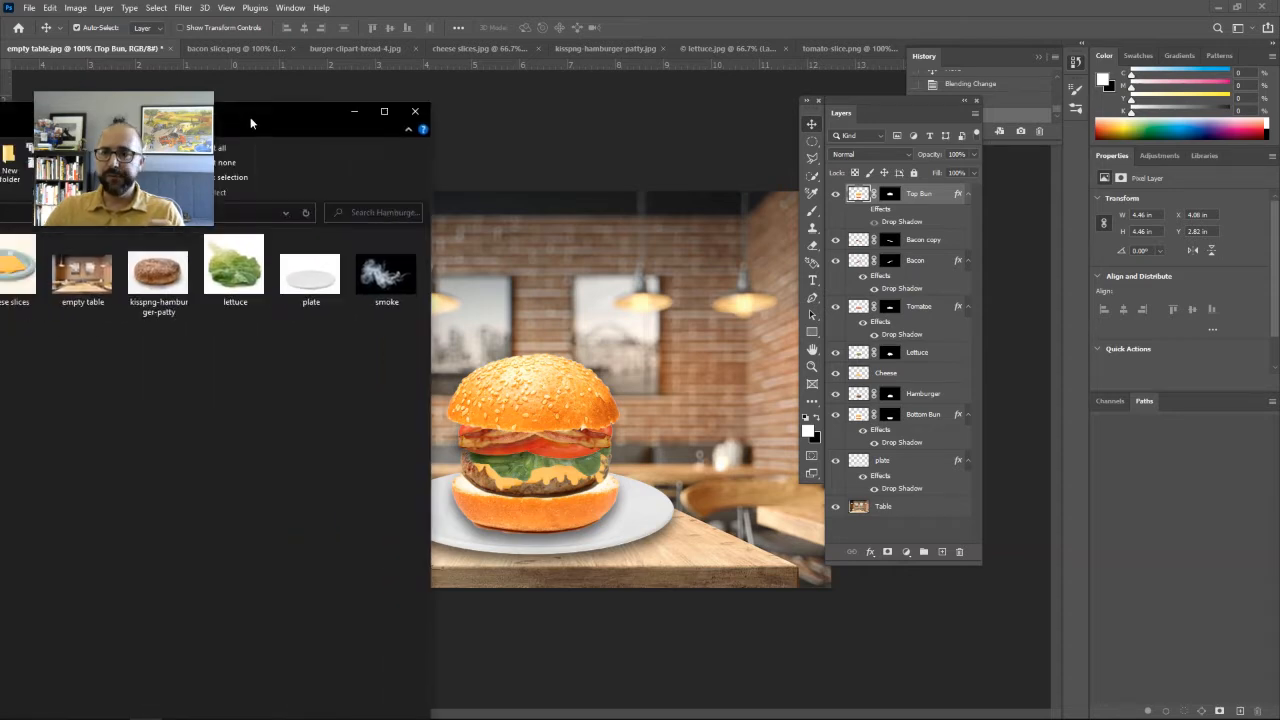
left_click(378, 283)
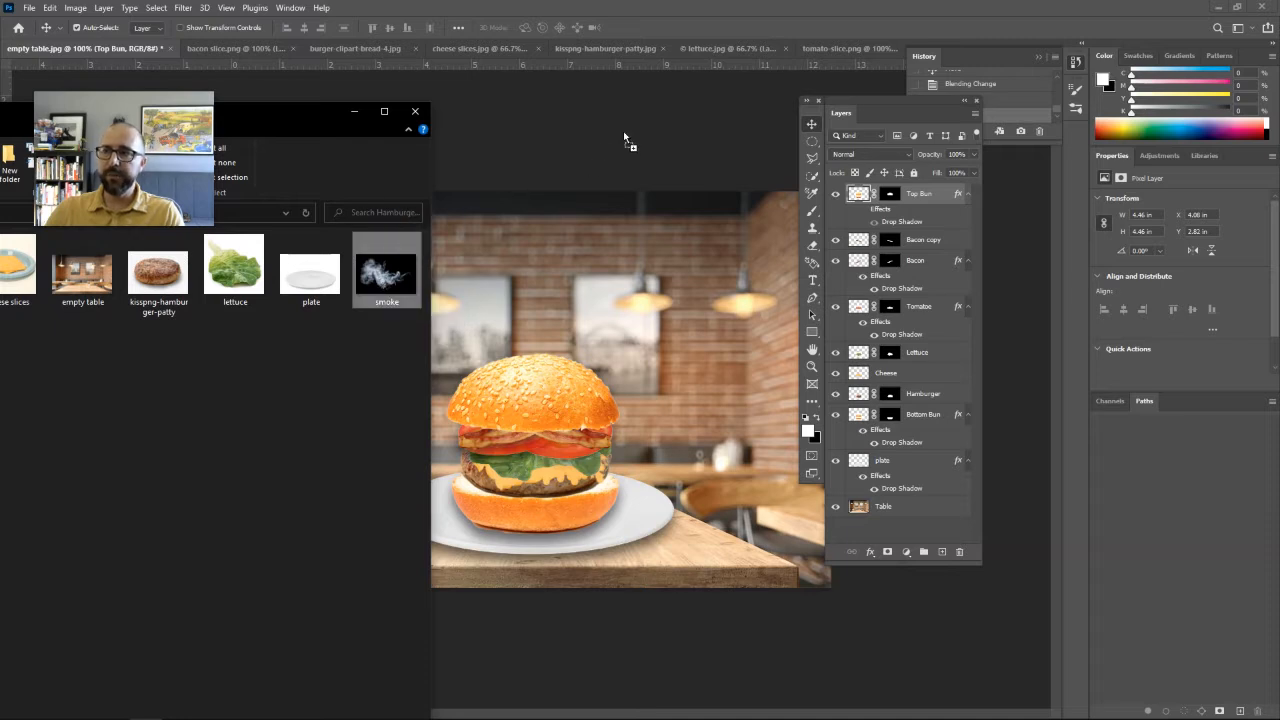
left_click_drag(690, 30, 692, 32)
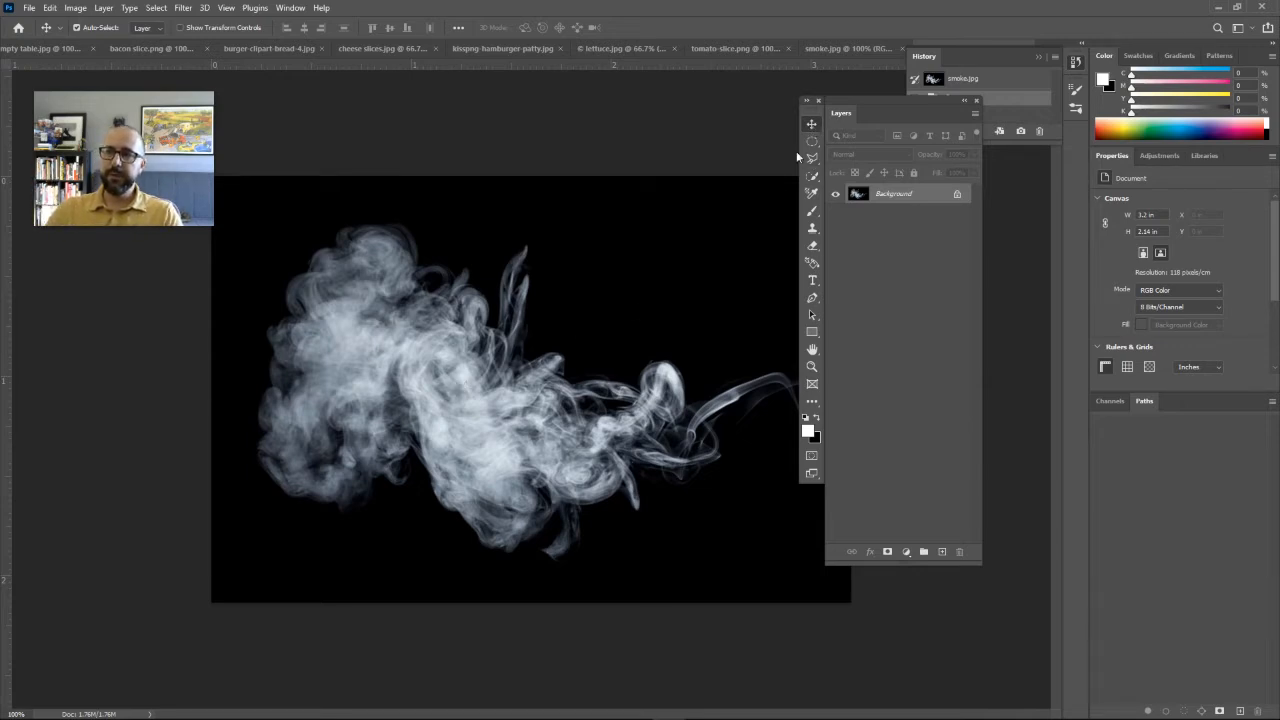
- Bring the smoke image into the empty table document above the burger layers and set its blend mode to Screen
left_click_drag(467, 396, 550, 376)
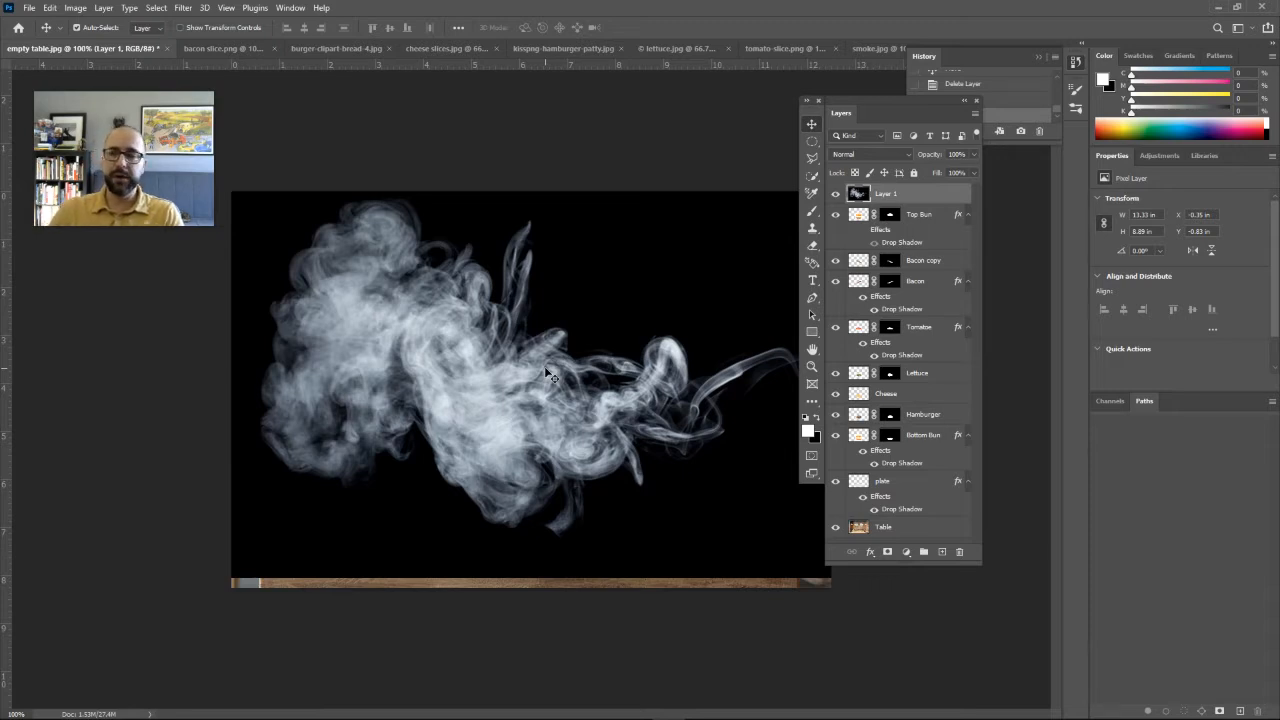
left_click(855, 156)
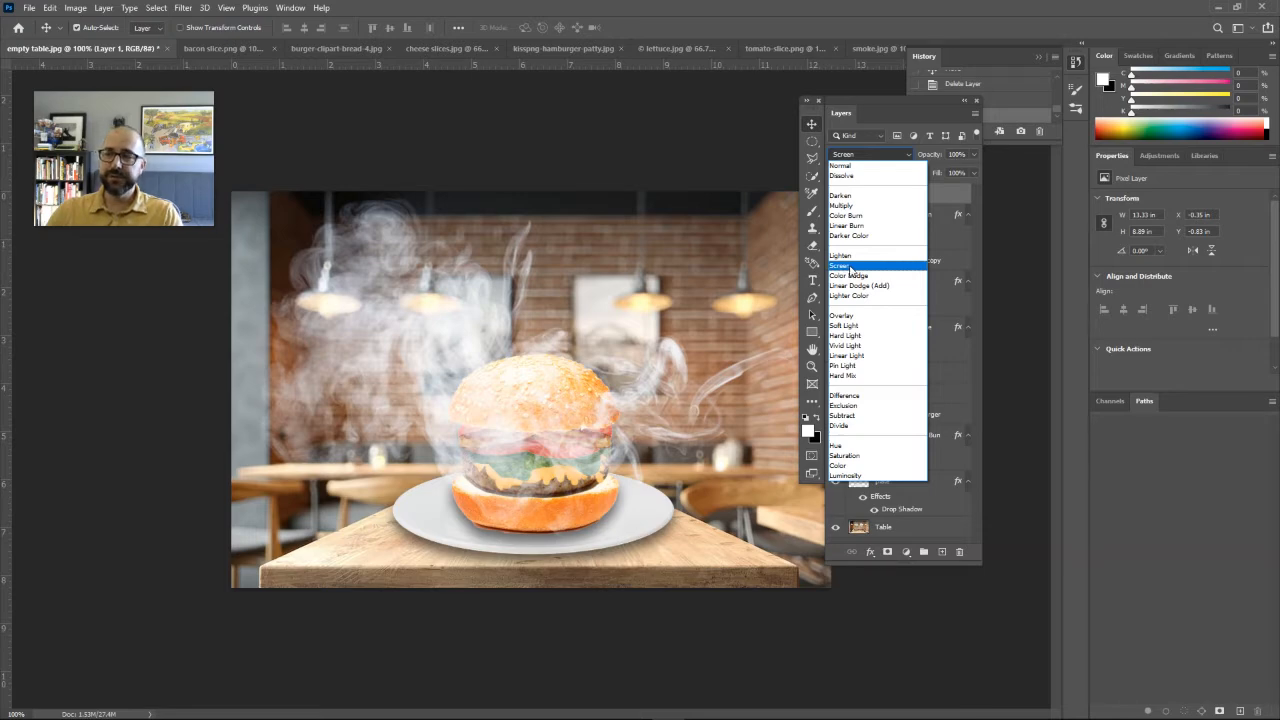
left_click(845, 267)
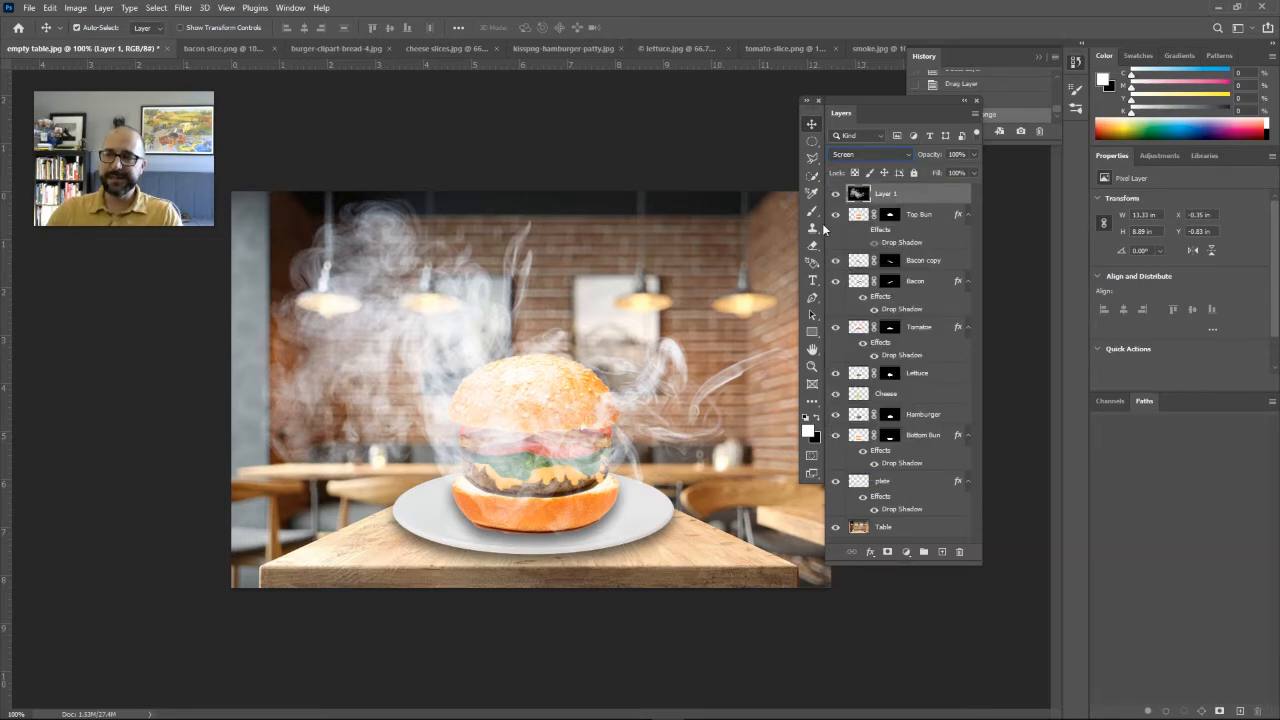
left_click_drag(606, 400, 613, 430)
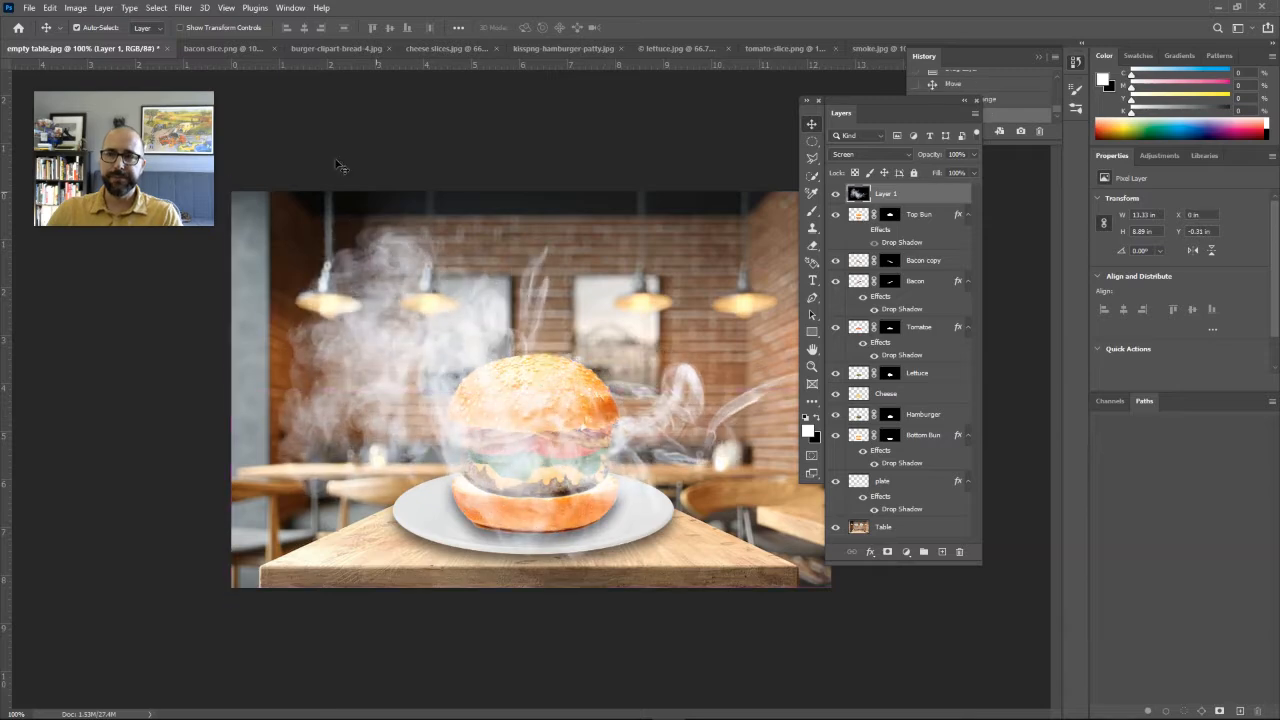
- Rotate the smoke layer 90° clockwise with a transform and shift it over the burger
left_click(48, 8)
mouse_move(88, 312)
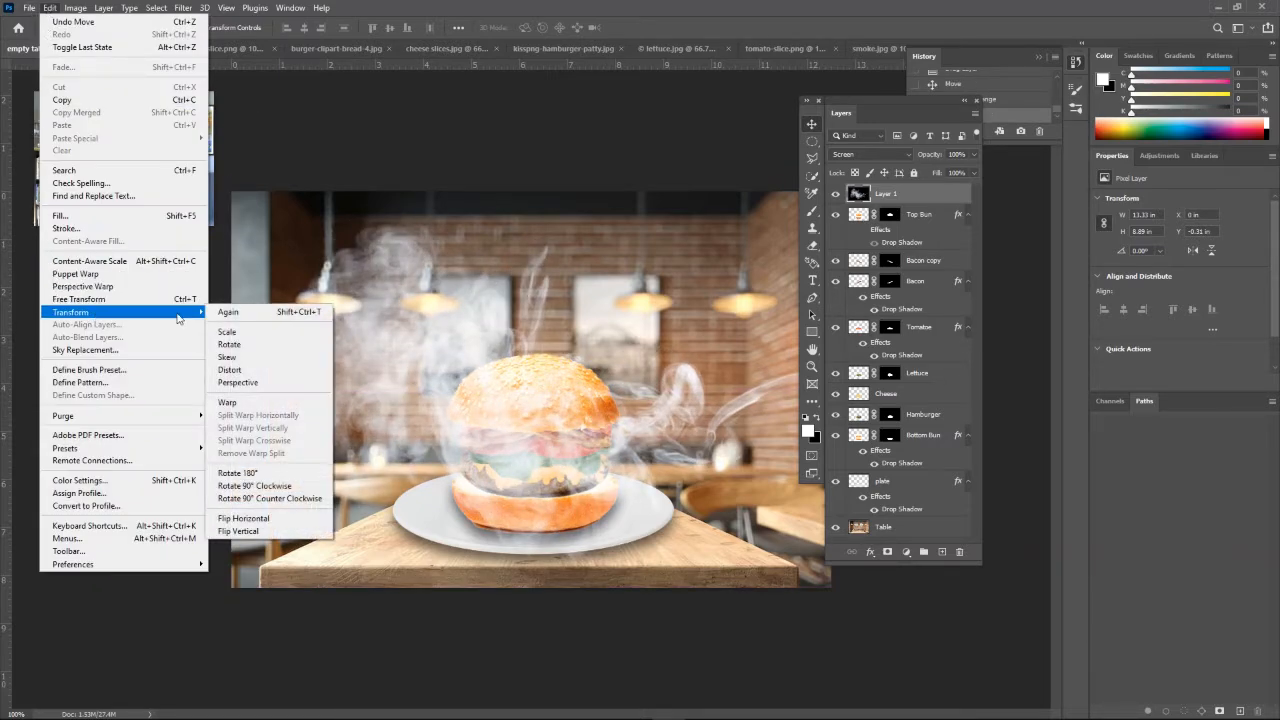
left_click(228, 333)
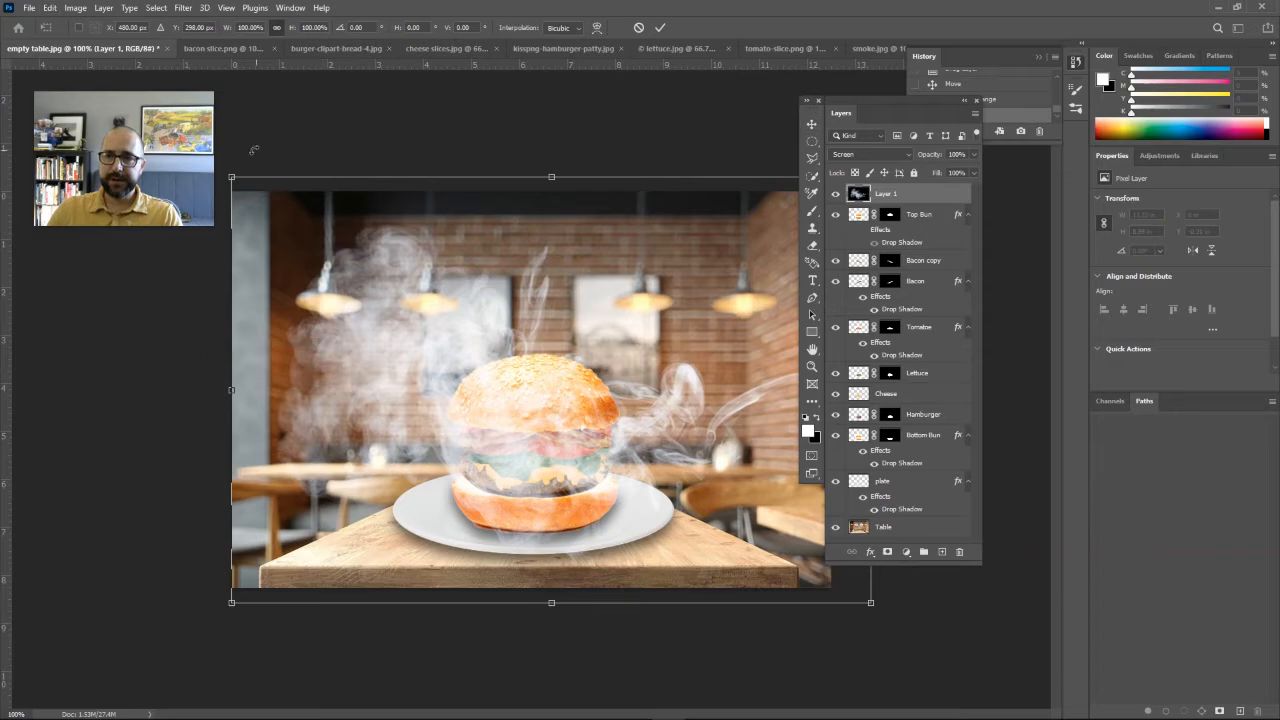
left_click_drag(251, 149, 718, 182)
left_click_drag(620, 257, 584, 380)
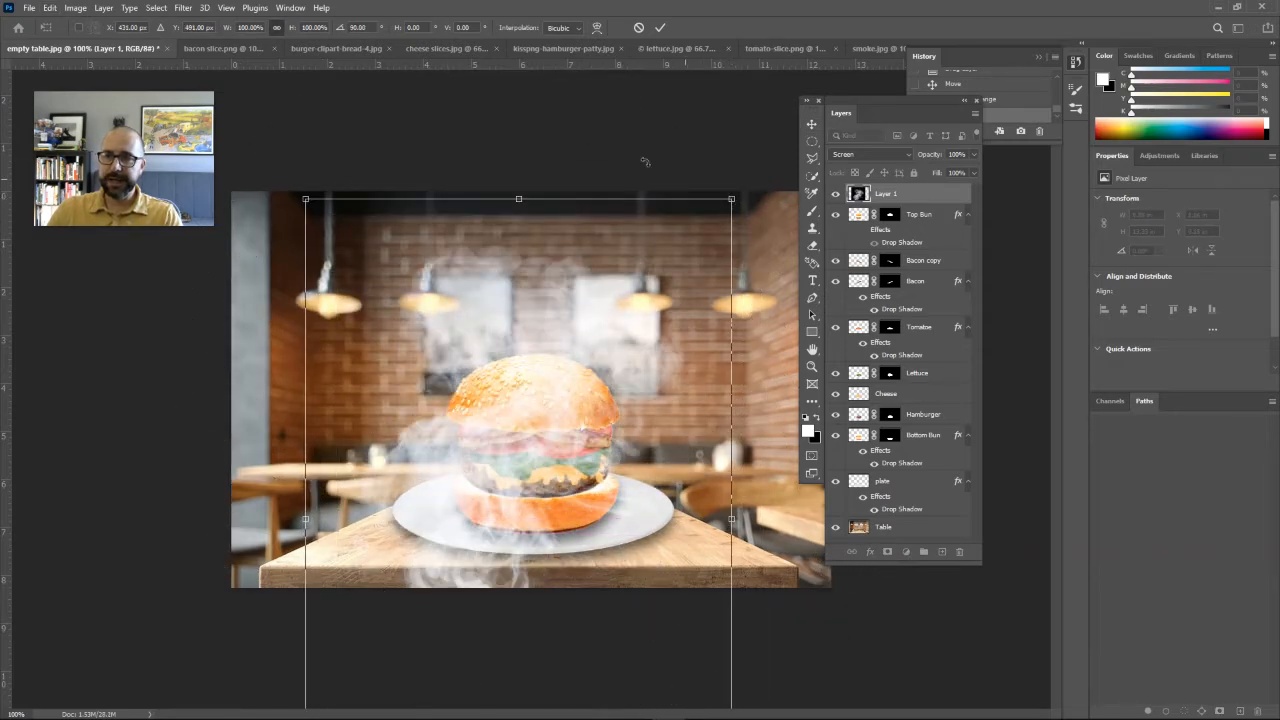
- Scale the smoke layer to about 49% and position it rising from the top bun, applying the transform
left_click(50, 10)
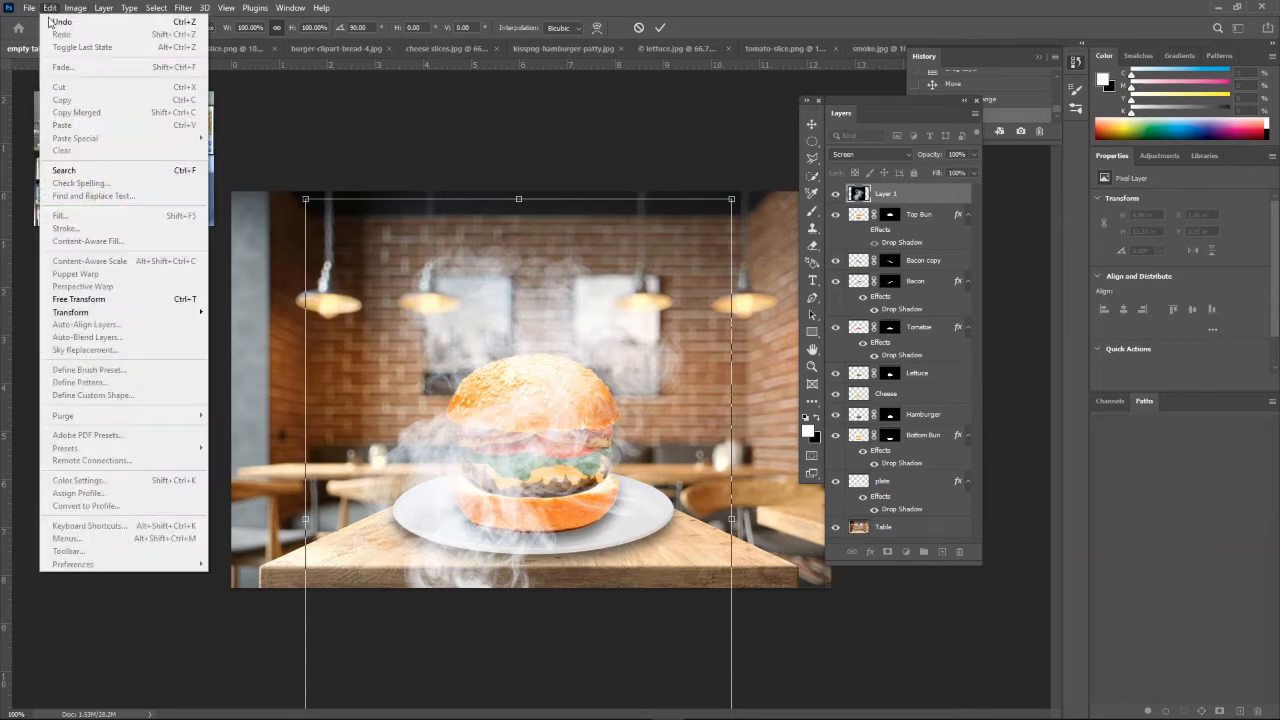
mouse_move(101, 315)
left_click(229, 332)
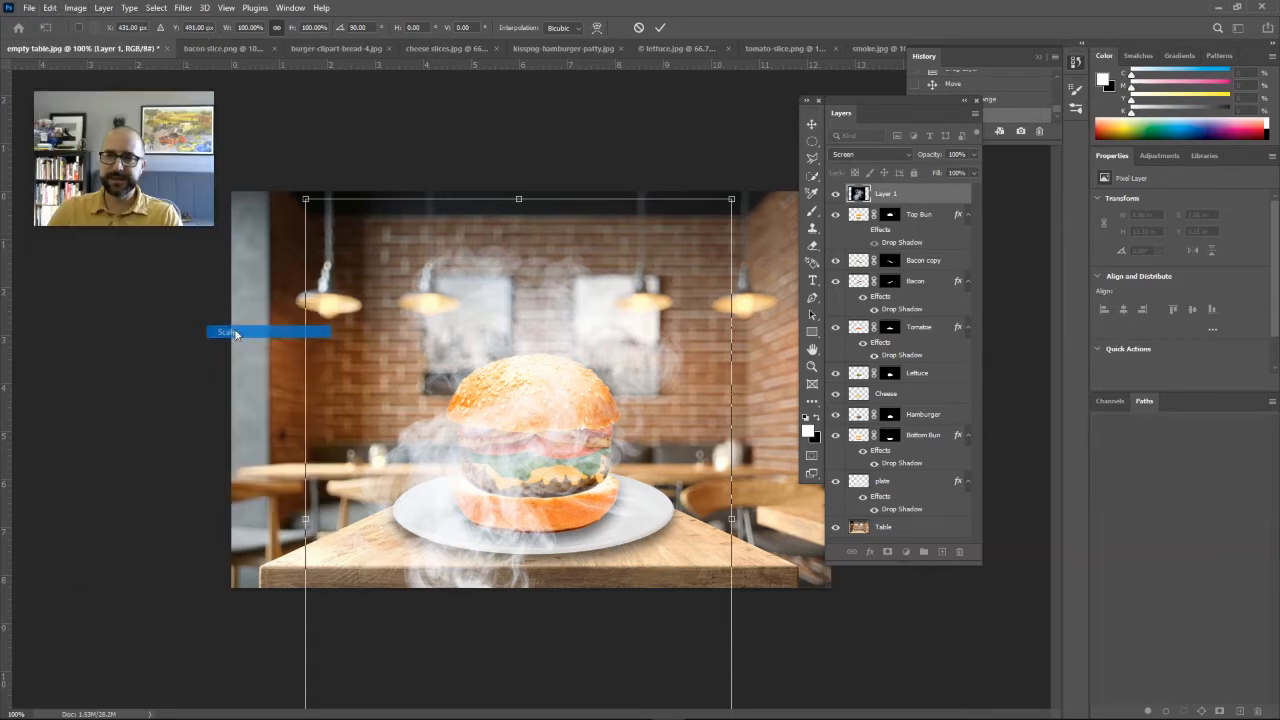
left_click_drag(733, 199, 534, 494)
left_click_drag(438, 548, 562, 265)
left_click_drag(656, 207, 637, 241)
left_click_drag(567, 322, 581, 266)
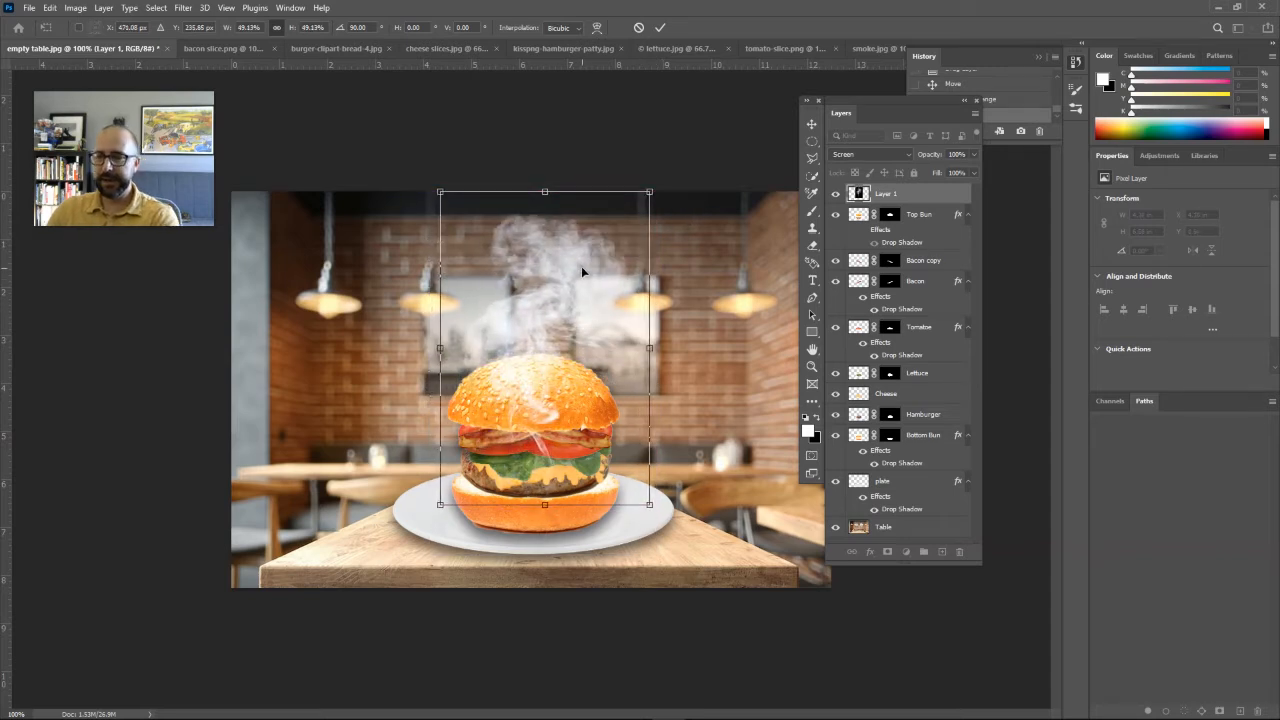
key("Return")
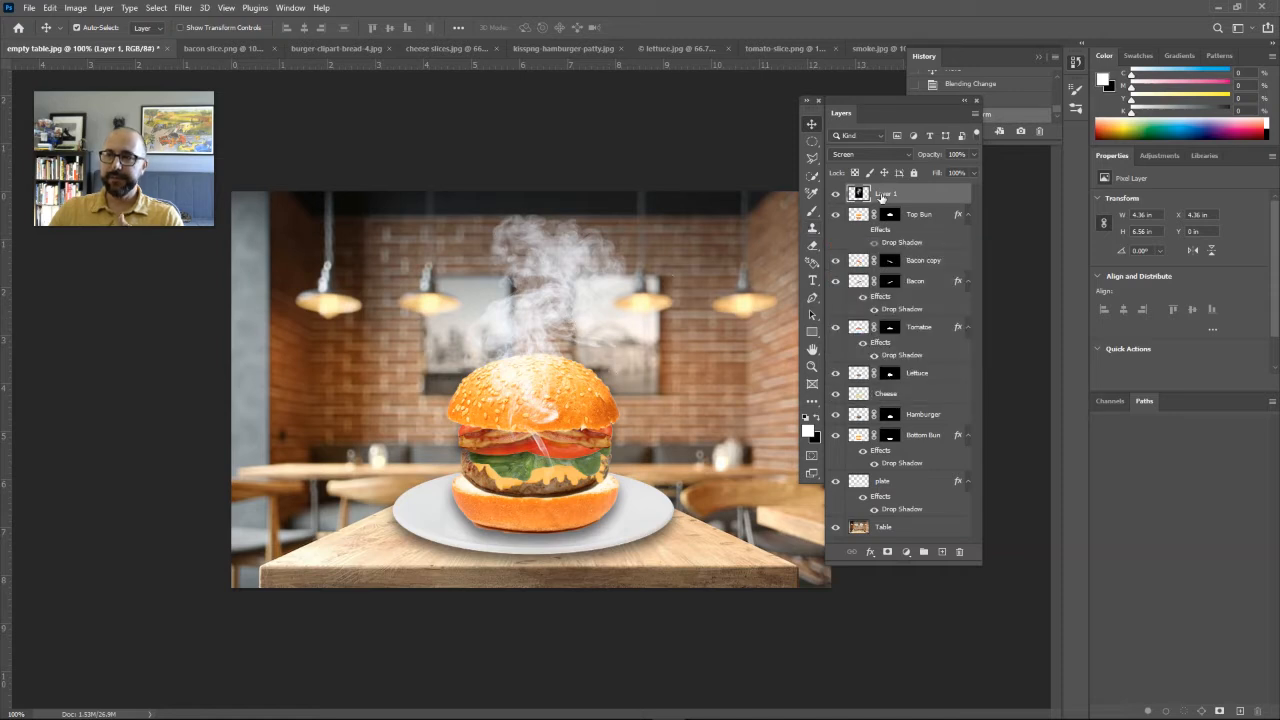
- Add a layer mask to the smoke layer and choose the Soft Round brush for painting on it
left_click(887, 553)
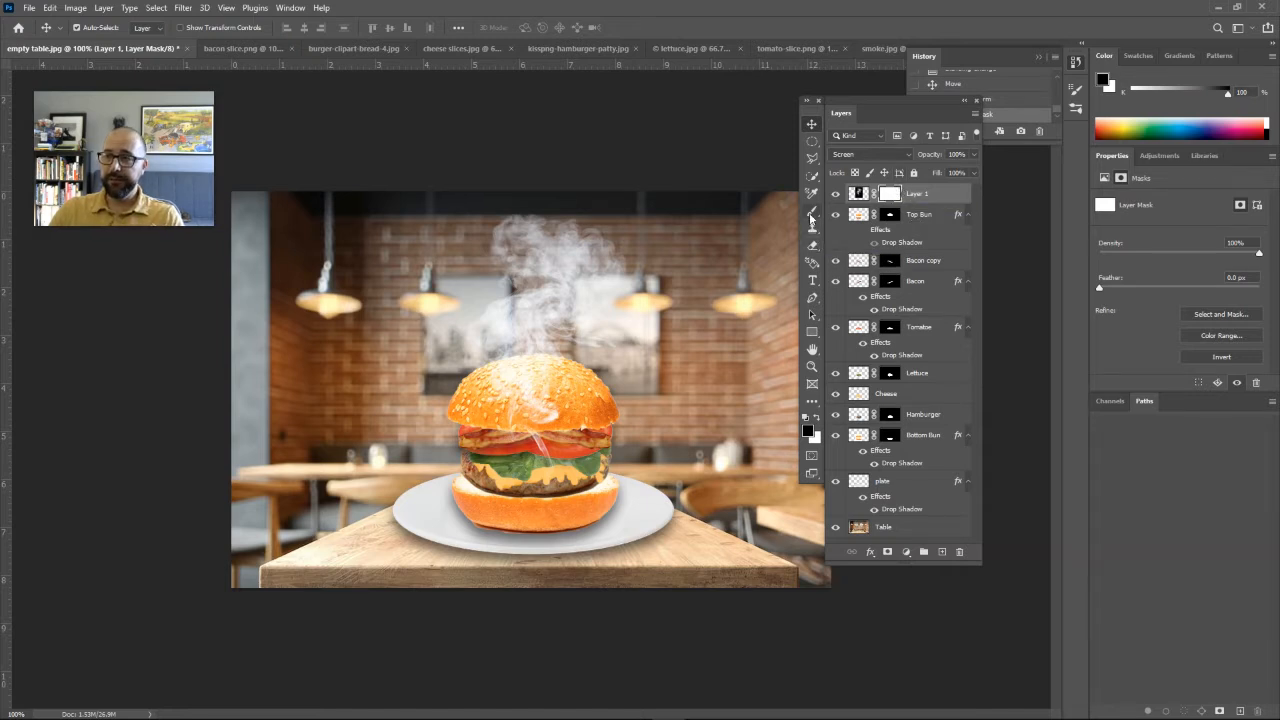
left_click(812, 211)
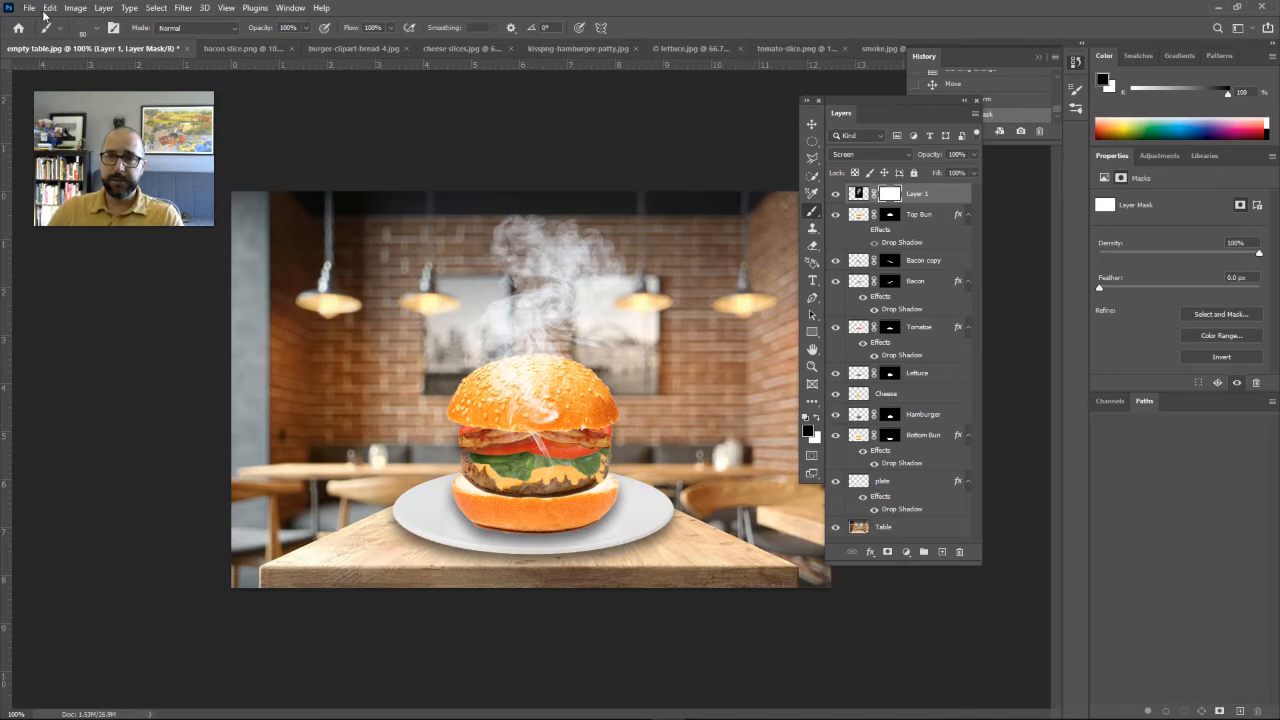
left_click(96, 29)
left_click_drag(117, 137, 288, 125)
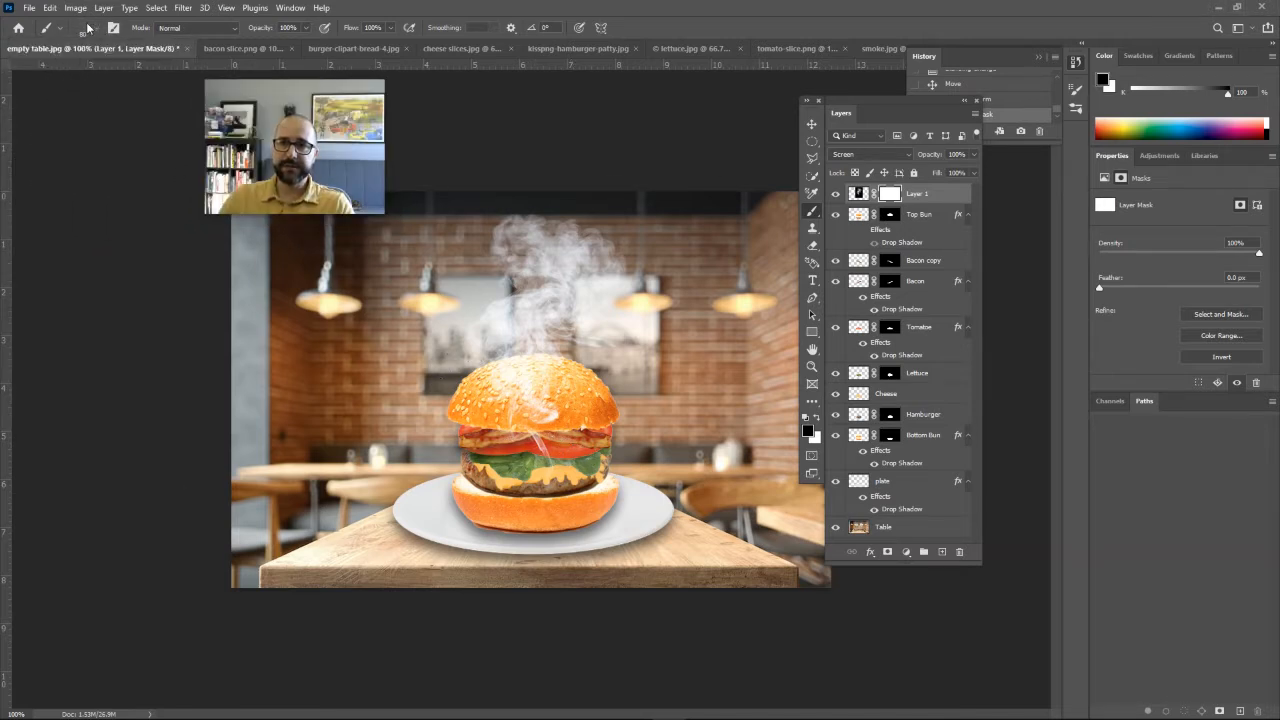
left_click(88, 28)
scroll(117, 220, "up", 2)
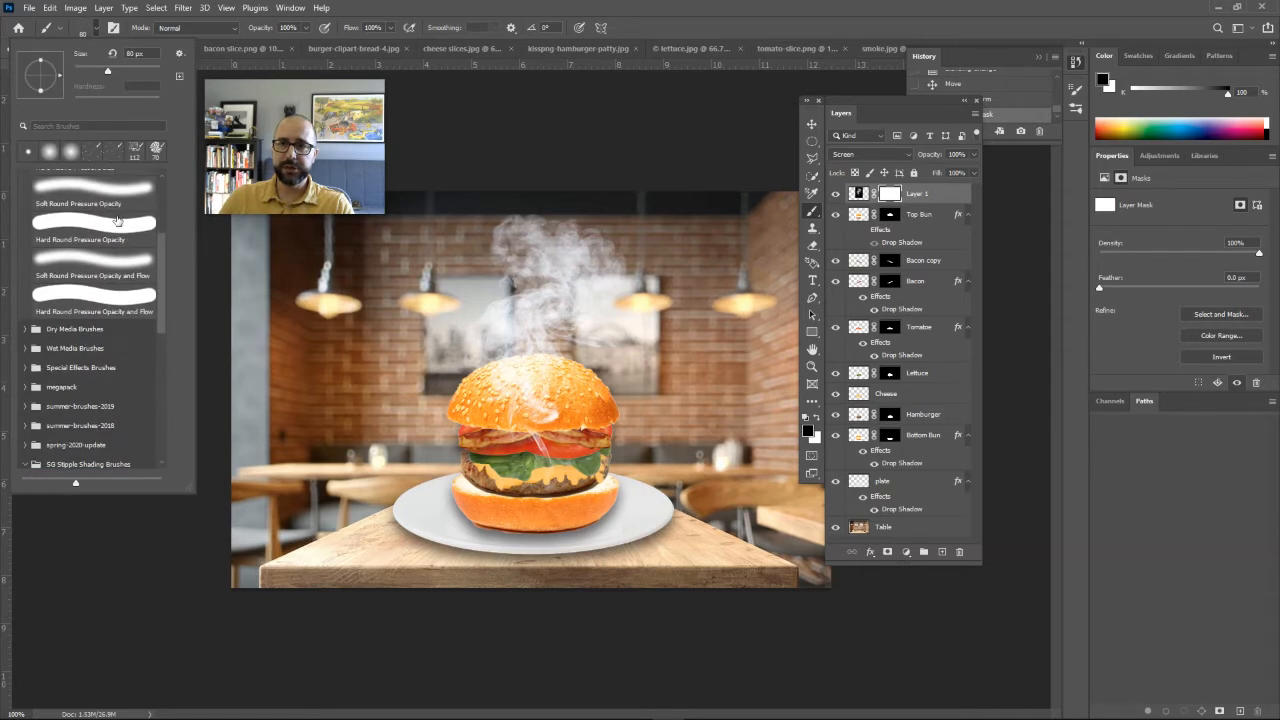
scroll(117, 222, "up", 4)
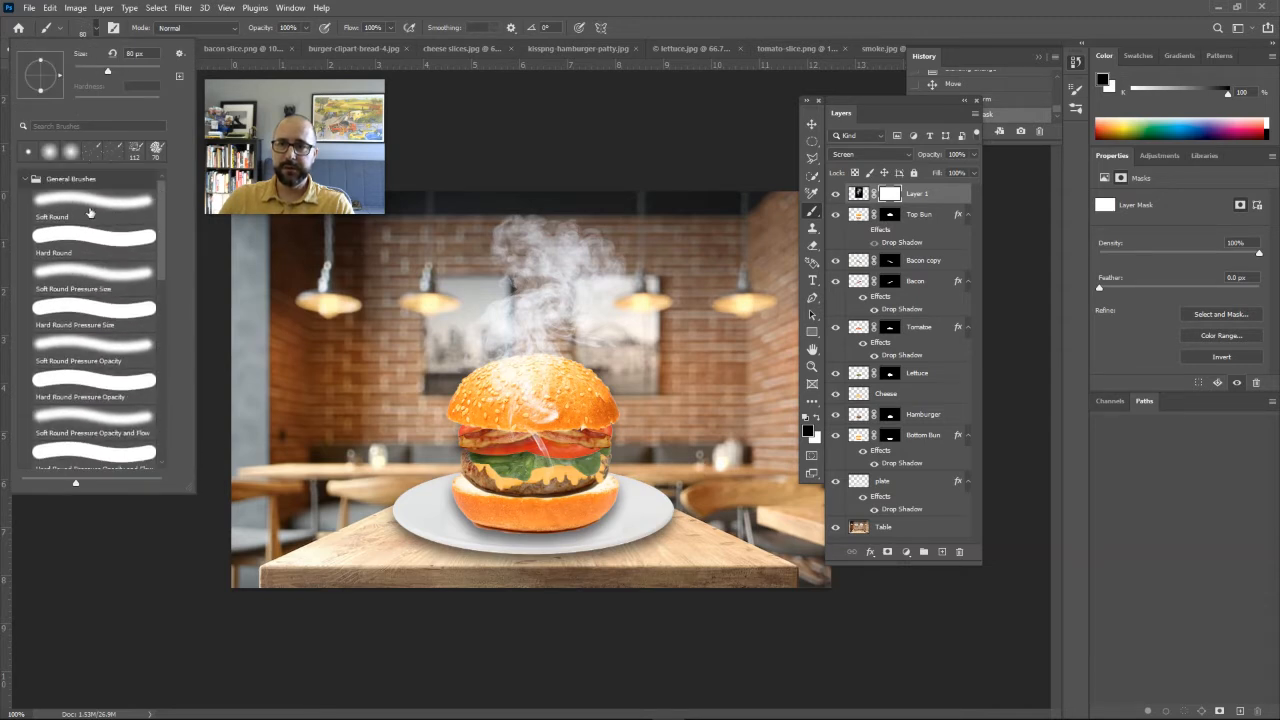
left_click(89, 212)
left_click(612, 640)
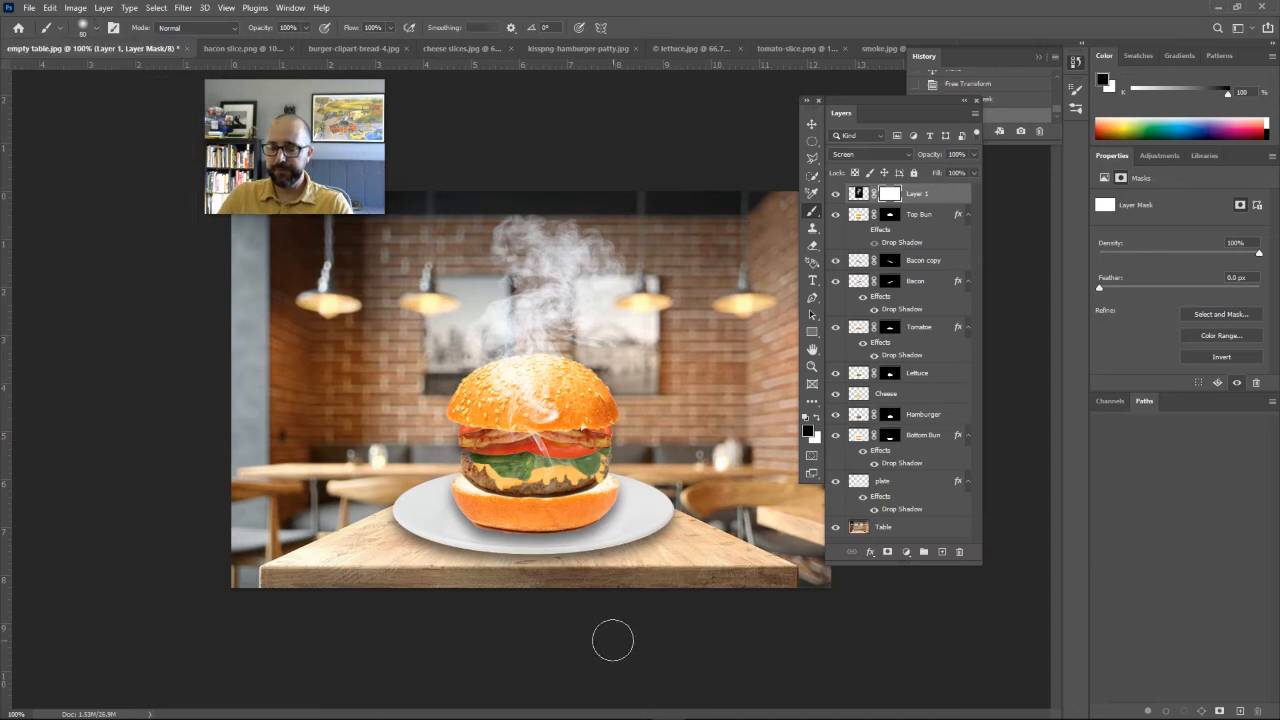
- Enlarge the brush to 300 px and paint black on the smoke mask to hide the smoke covering the burger
key("bracketright")
key("bracketright")
key("bracketright")
key("bracketright")
key("bracketright")
key("bracketright")
key("bracketright")
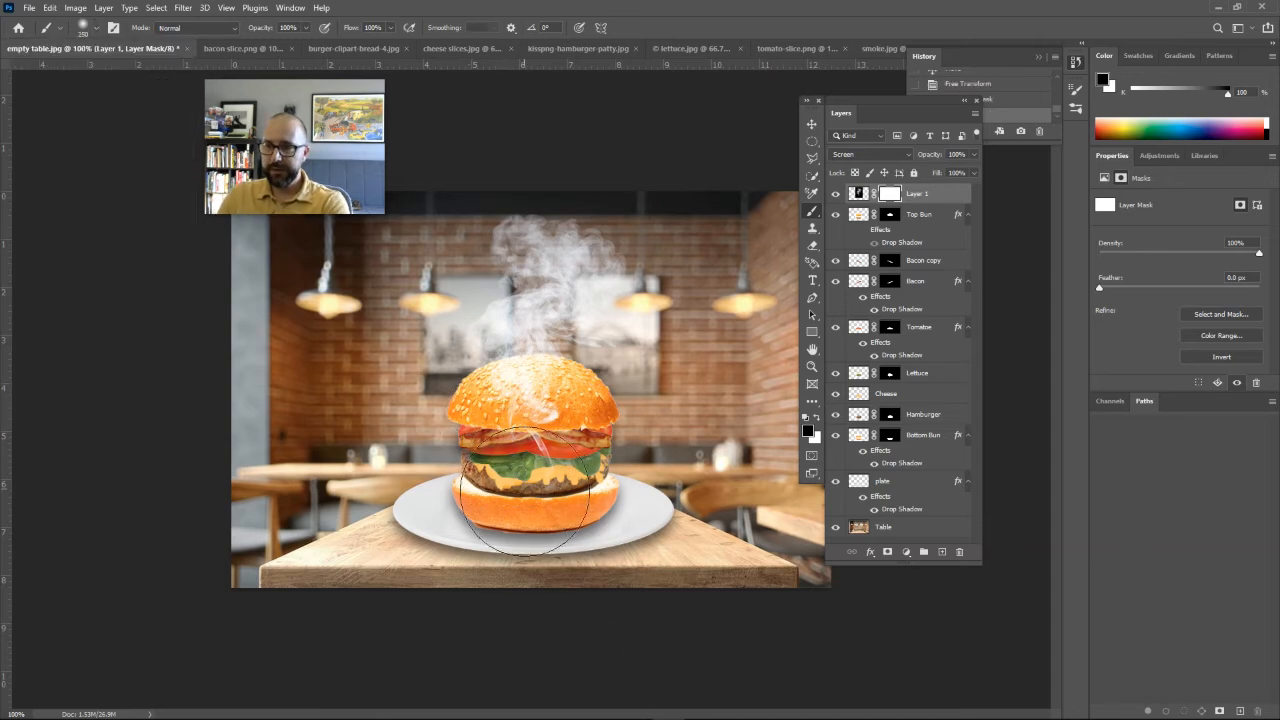
key("bracketright")
mouse_move(527, 500)
left_mouse_down()
mouse_move(530, 525)
mouse_move(600, 474)
left_mouse_up()
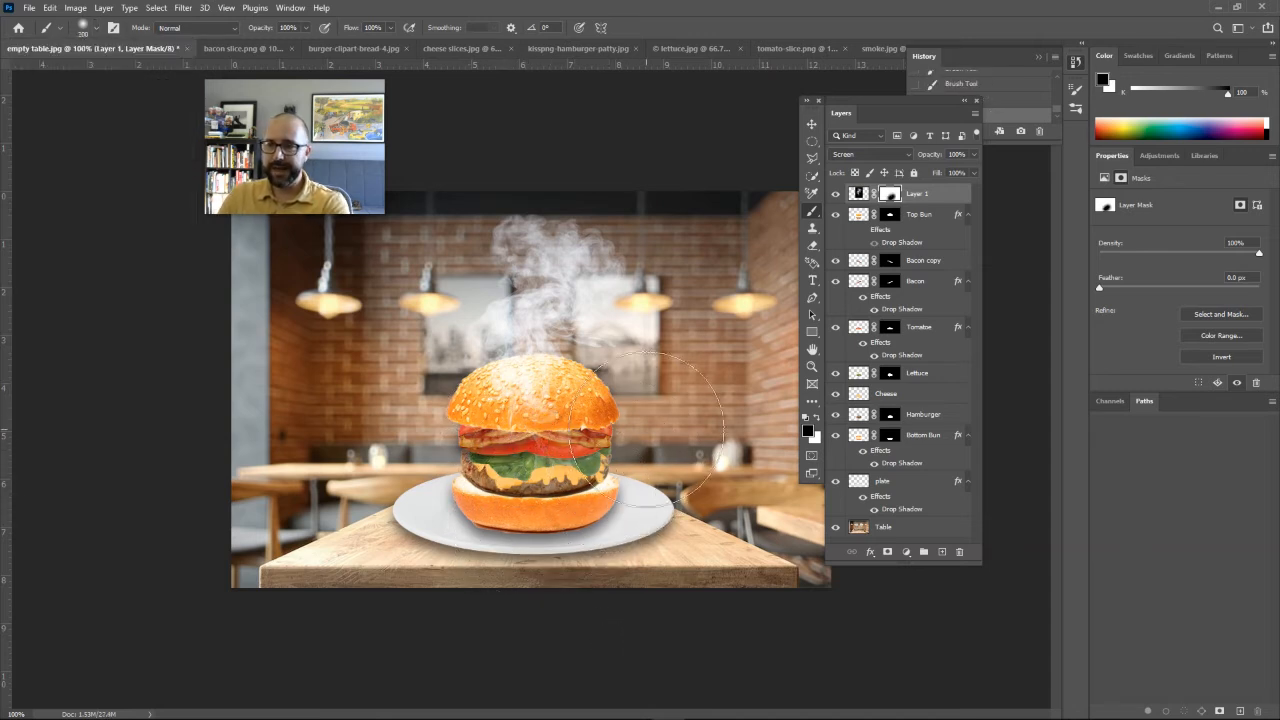
mouse_move(647, 429)
left_mouse_down()
mouse_move(655, 395)
mouse_move(704, 344)
mouse_move(700, 259)
left_mouse_up()
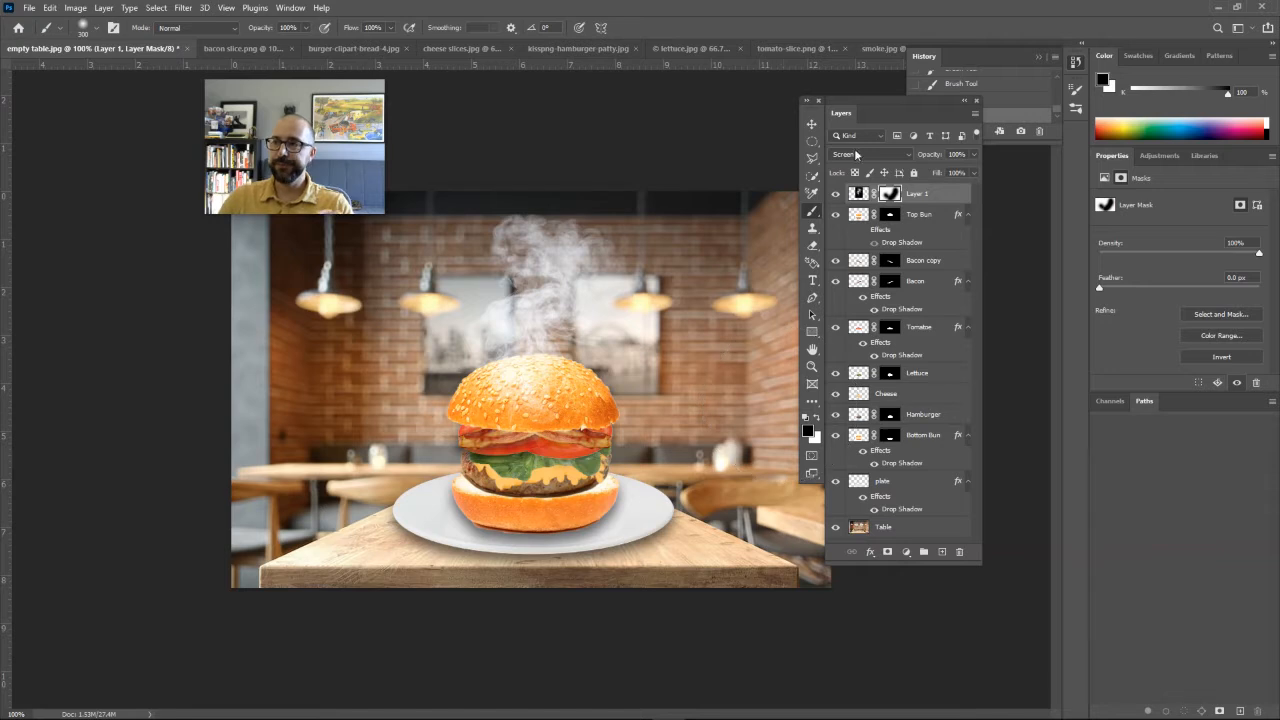
left_click(813, 125)
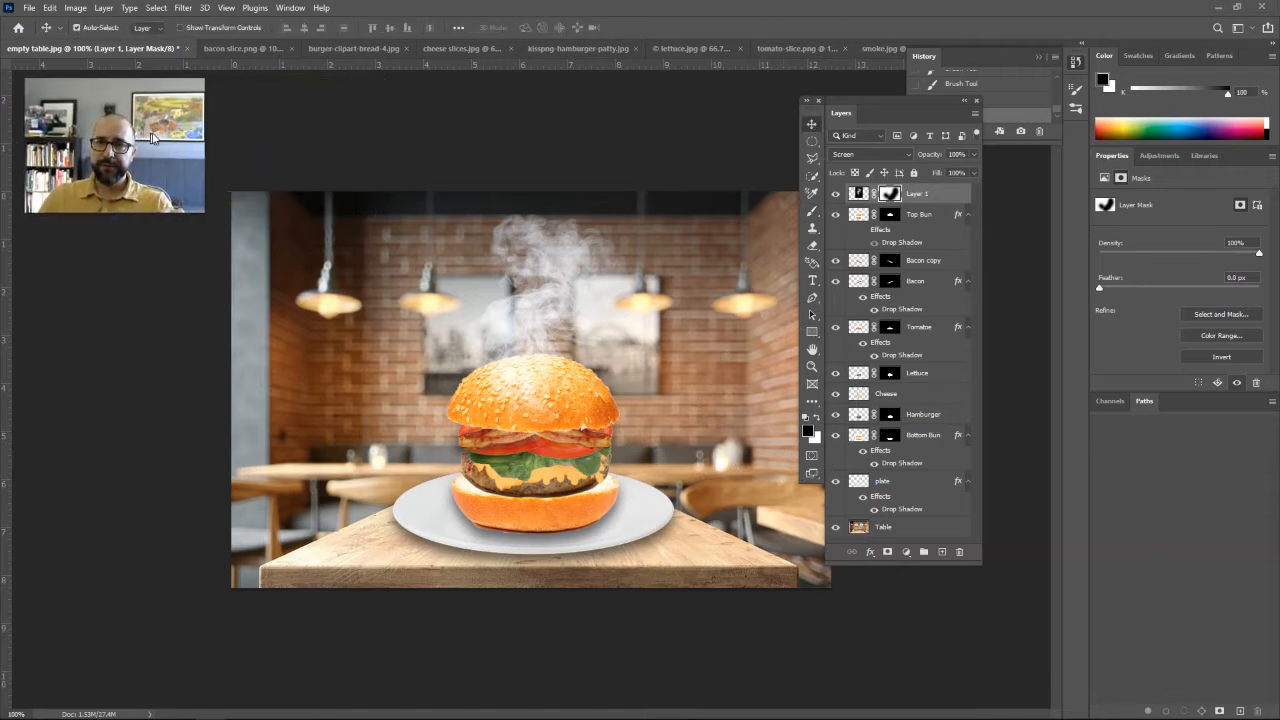
- Switch to Chrome and load the dafont.com home page in the font site's tab
mouse_move(149, 141)
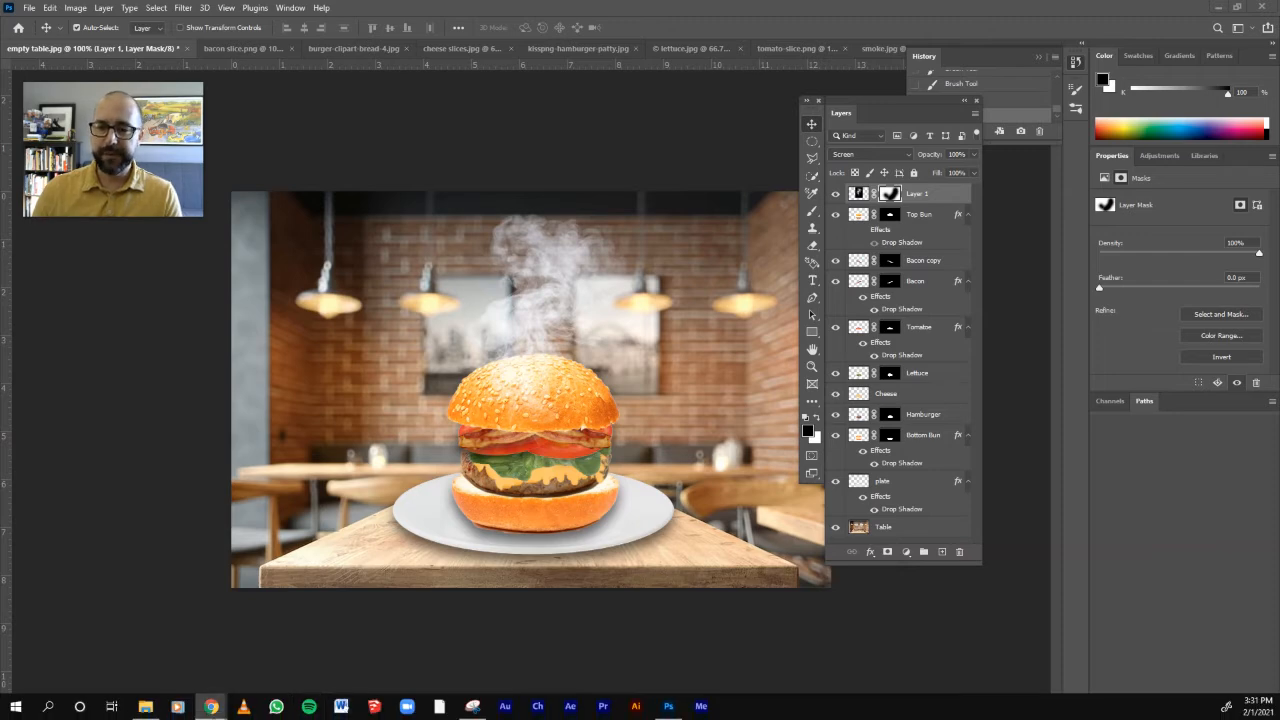
mouse_move(211, 706)
left_click(219, 681)
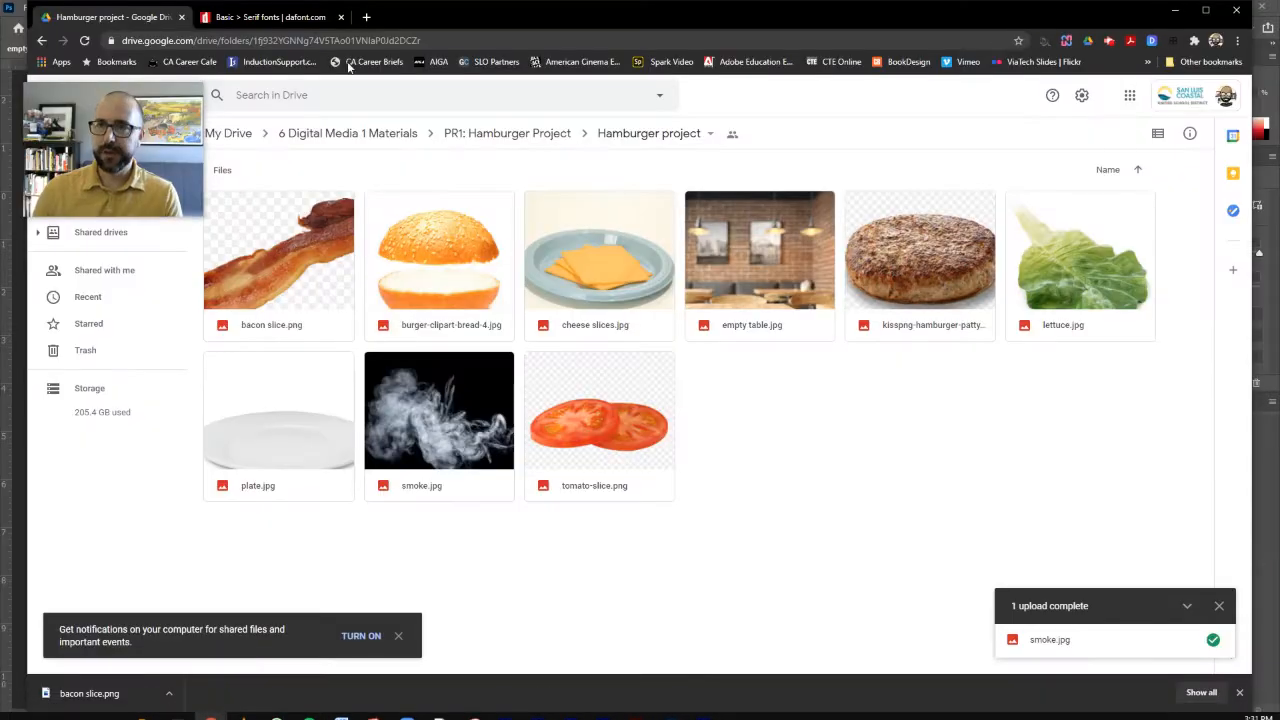
left_click(262, 17)
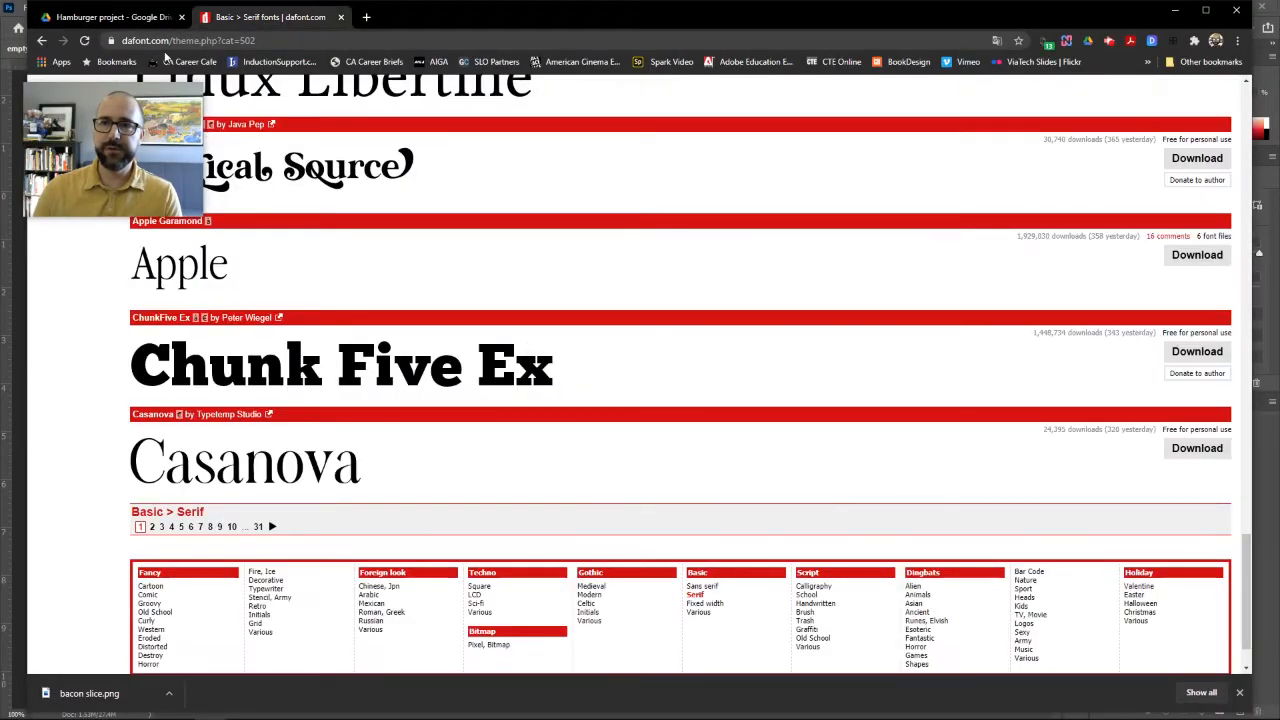
left_click(246, 41)
type("dafont.com")
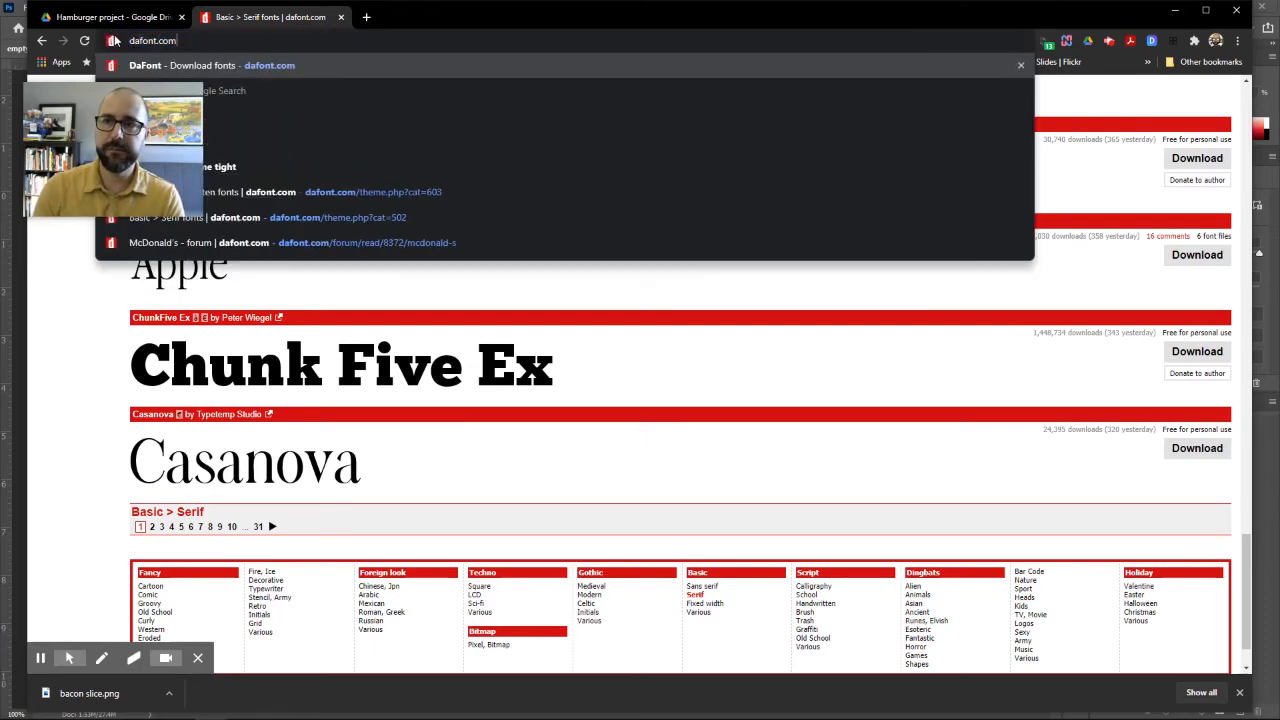
key("Return")
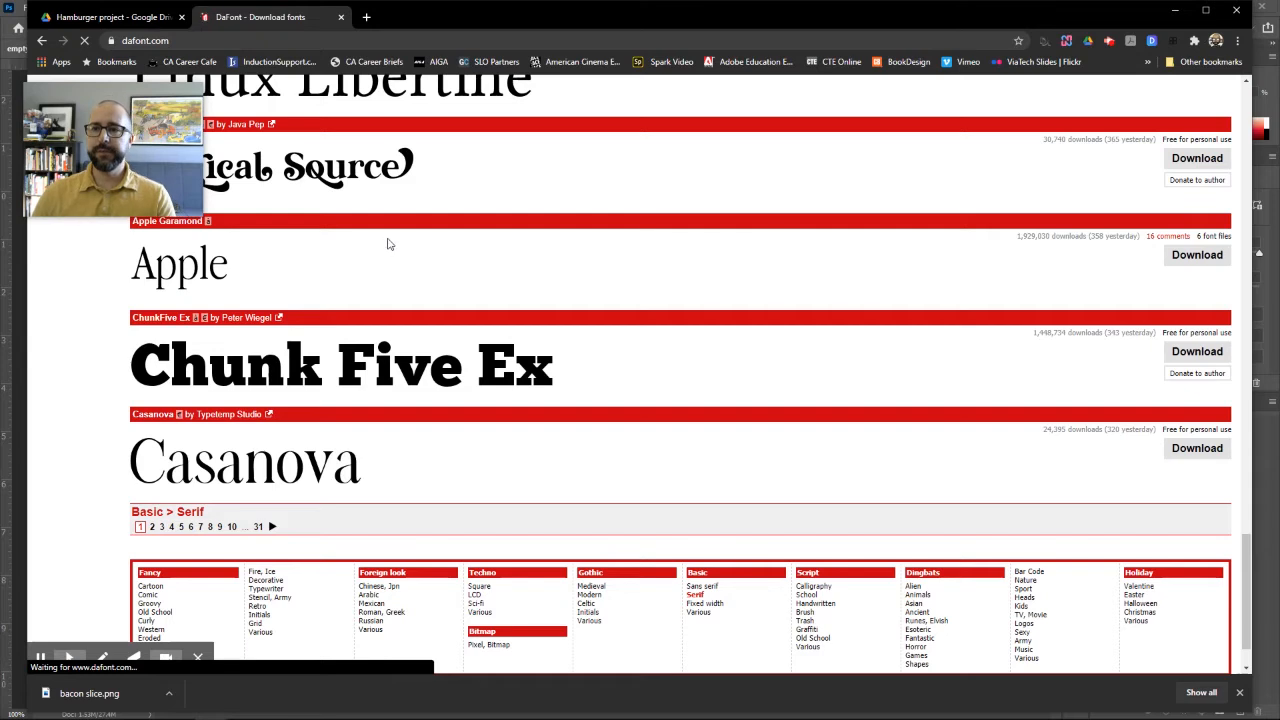
- Open the Cartoon category under Fancy and look through its fonts
left_click_drag(149, 136, 1068, 266)
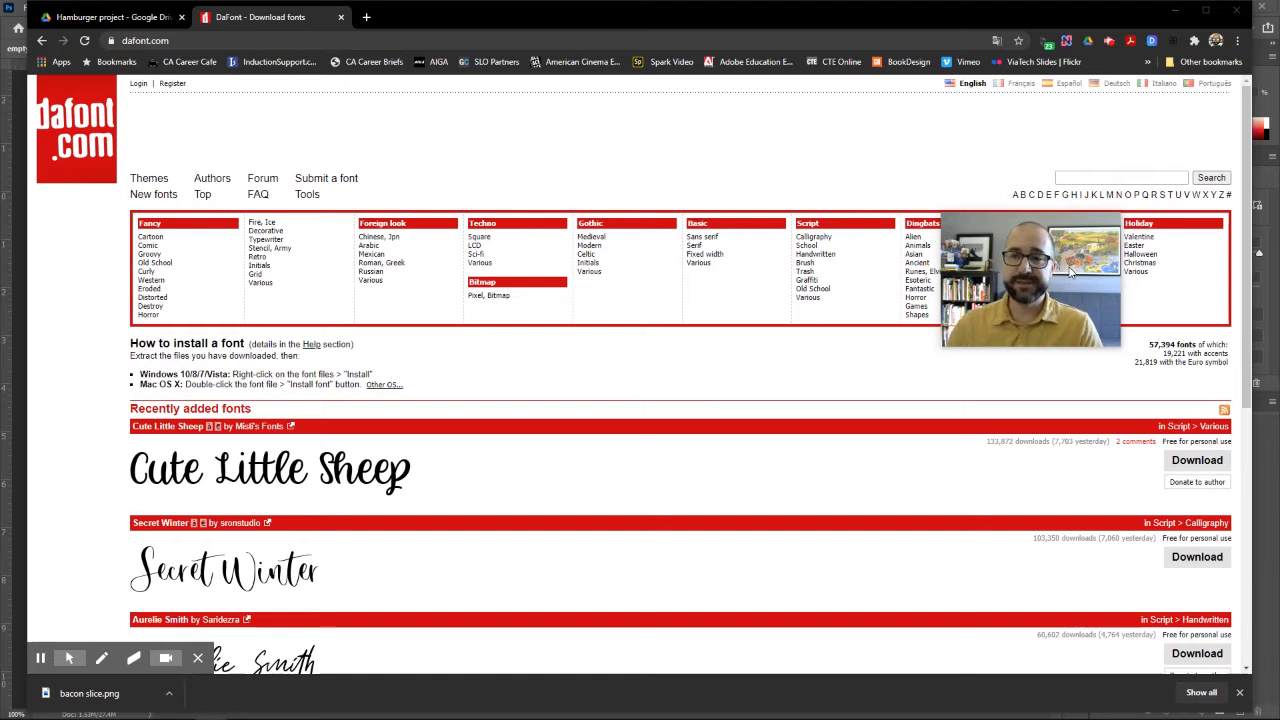
left_click(166, 239)
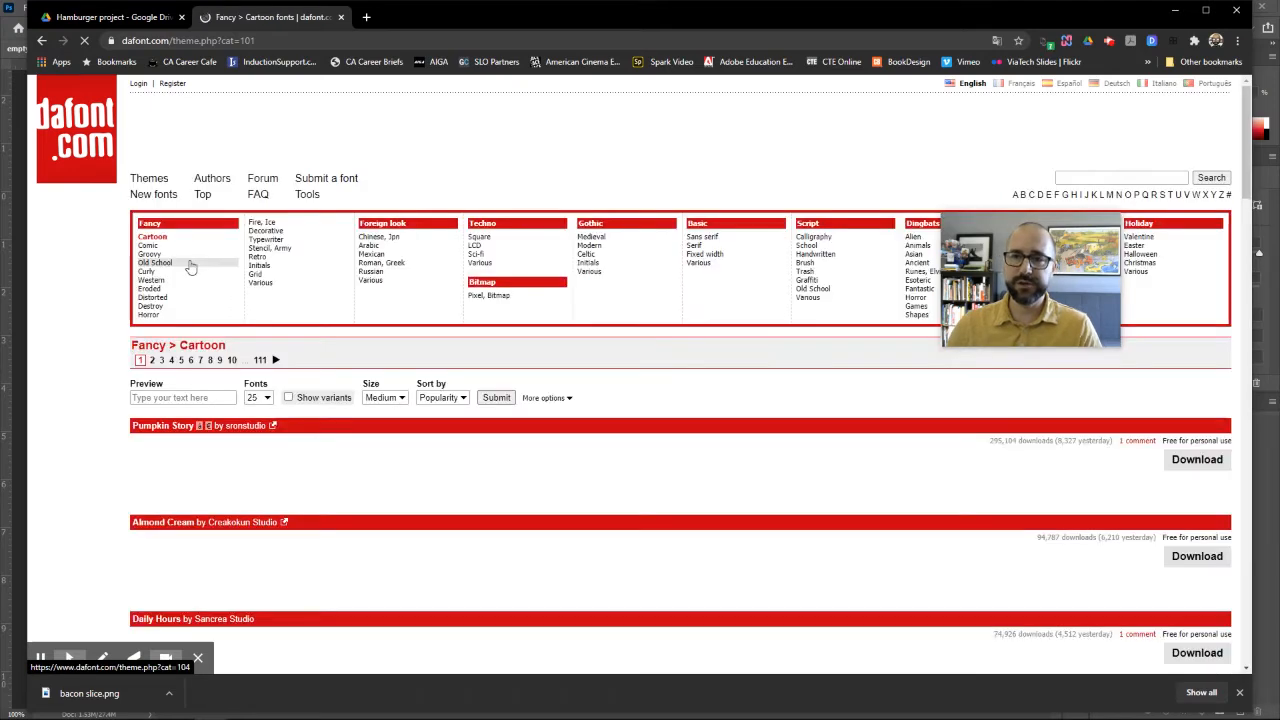
scroll(450, 490, "down", 2)
scroll(453, 496, "down", 4)
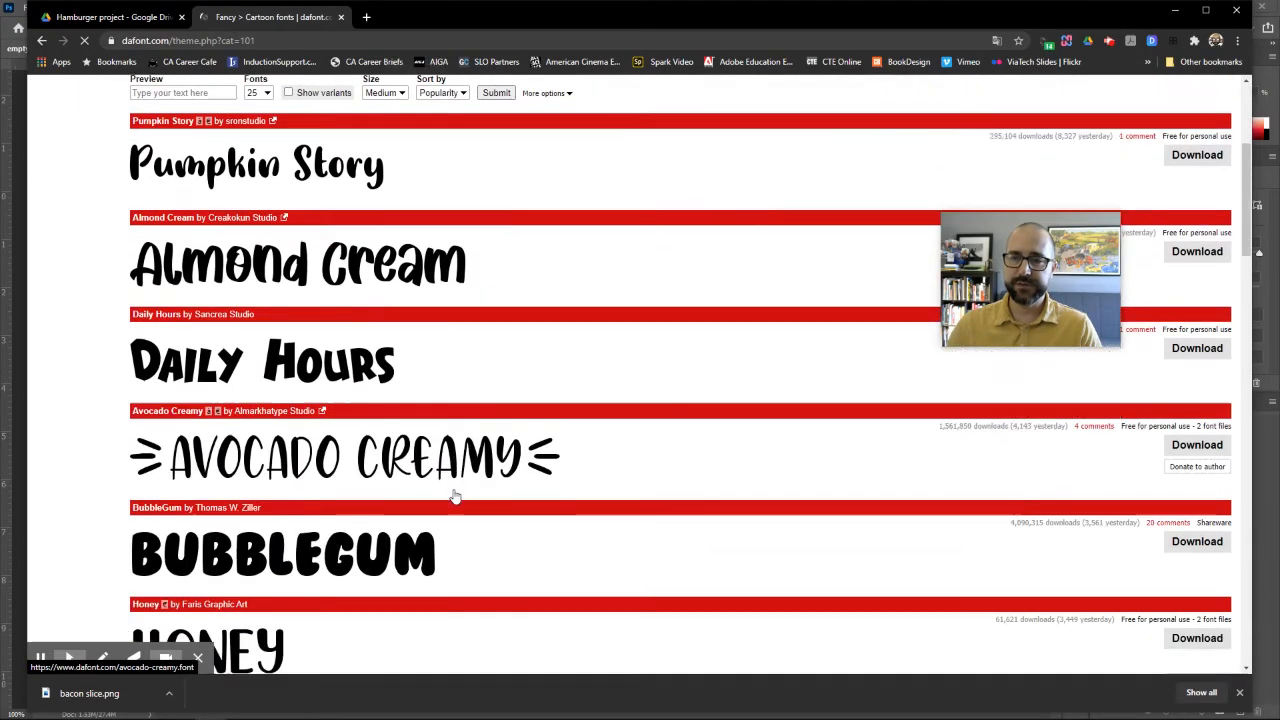
scroll(415, 466, "up", 7)
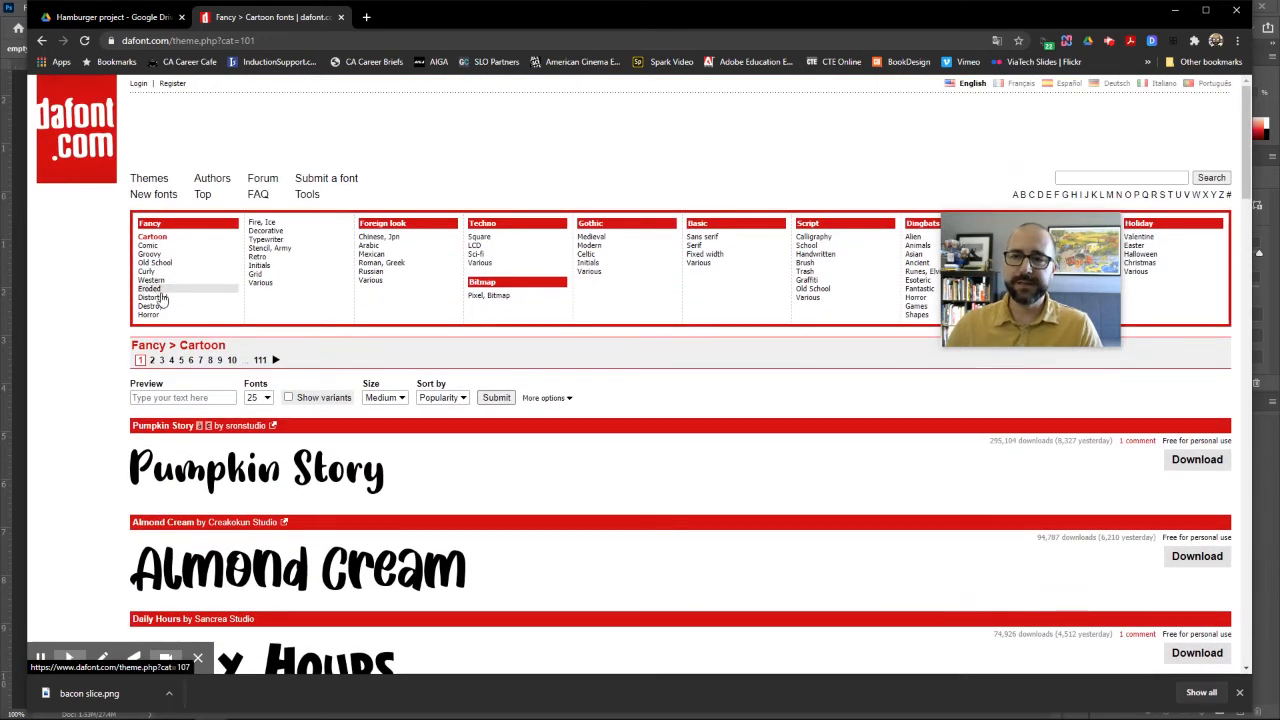
- Open the Distorted category under Fancy and look through its fonts
left_click(163, 299)
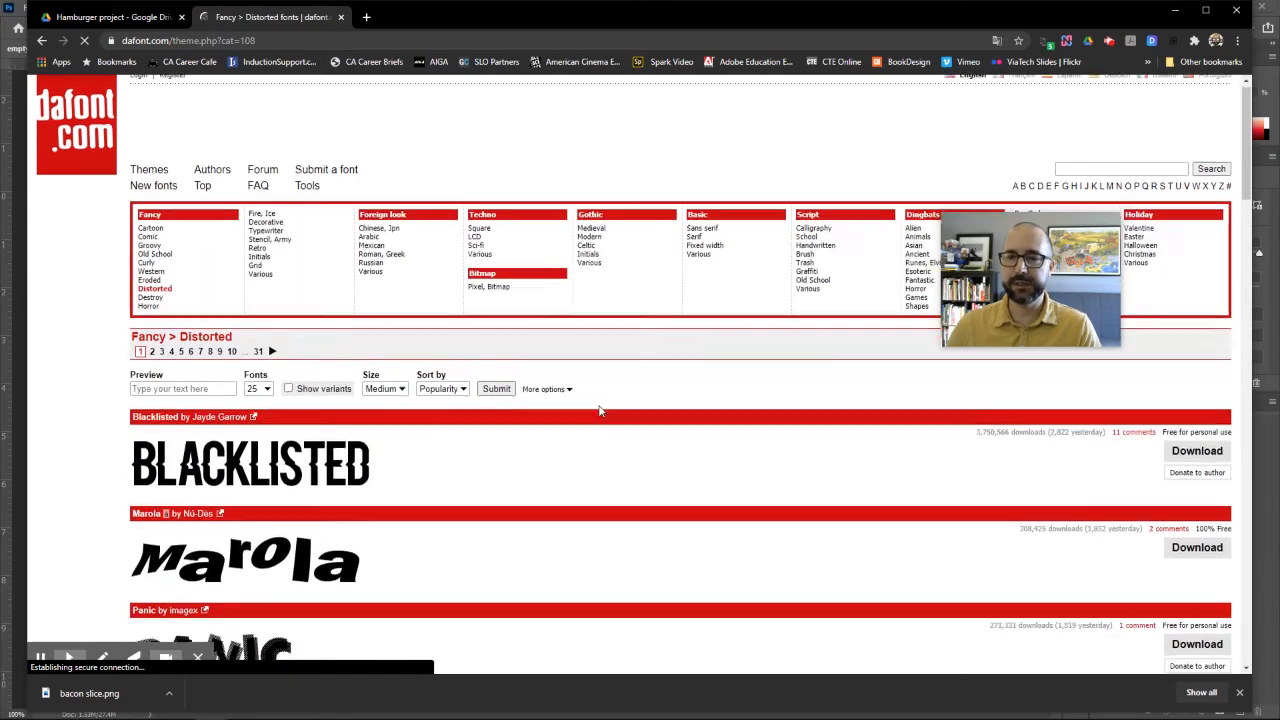
scroll(597, 405, "down", 3)
scroll(600, 410, "up", 3)
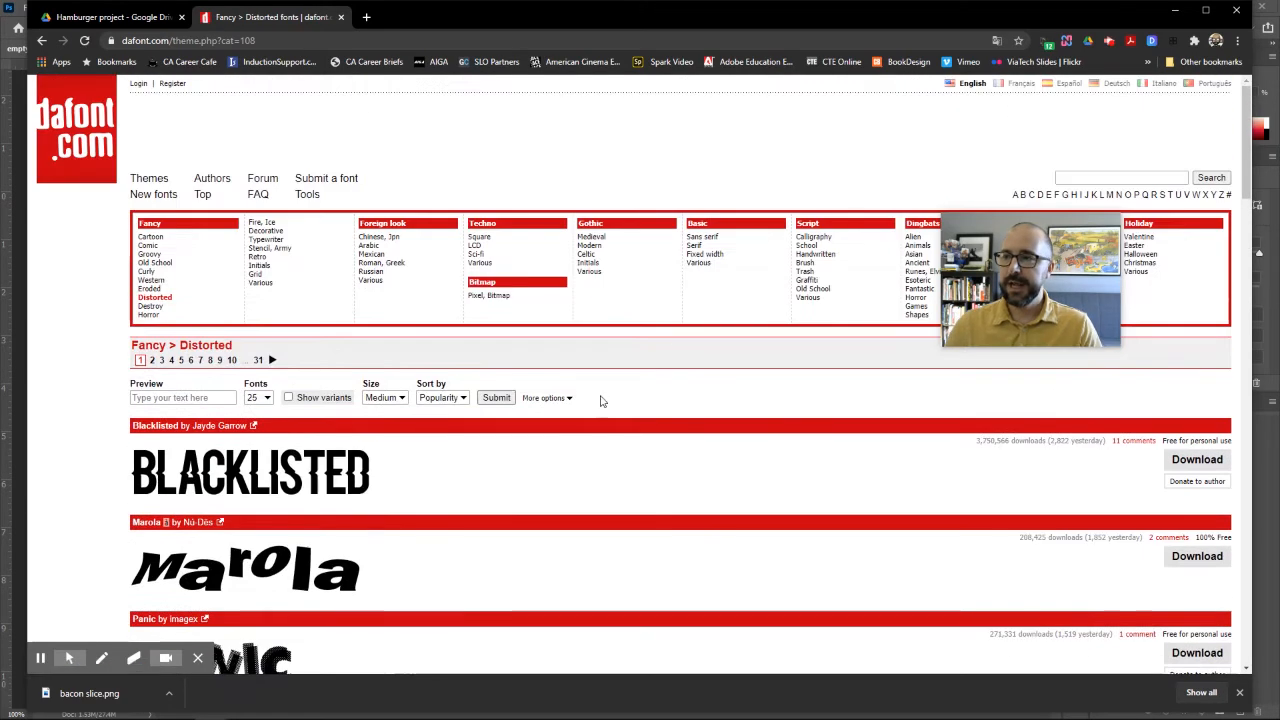
- Browse the Serif category under Basic and download the Chunk Five Ex font
left_click(712, 248)
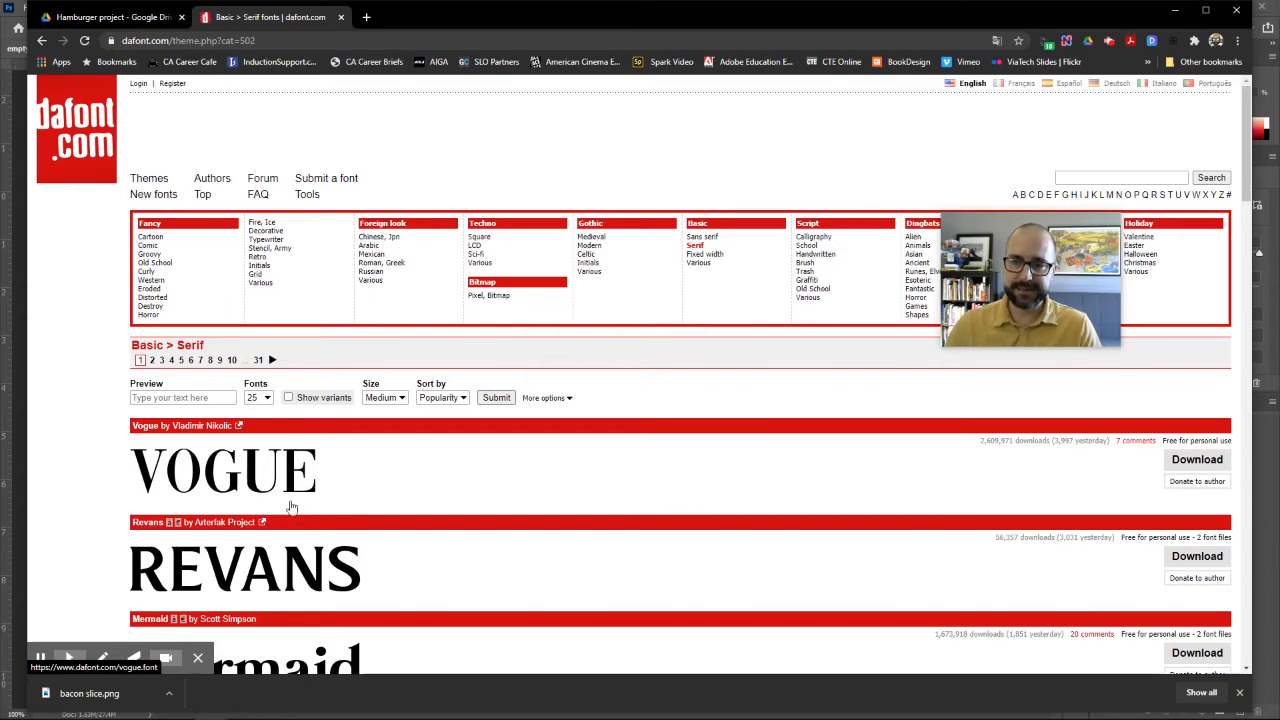
scroll(505, 480, "down", 7)
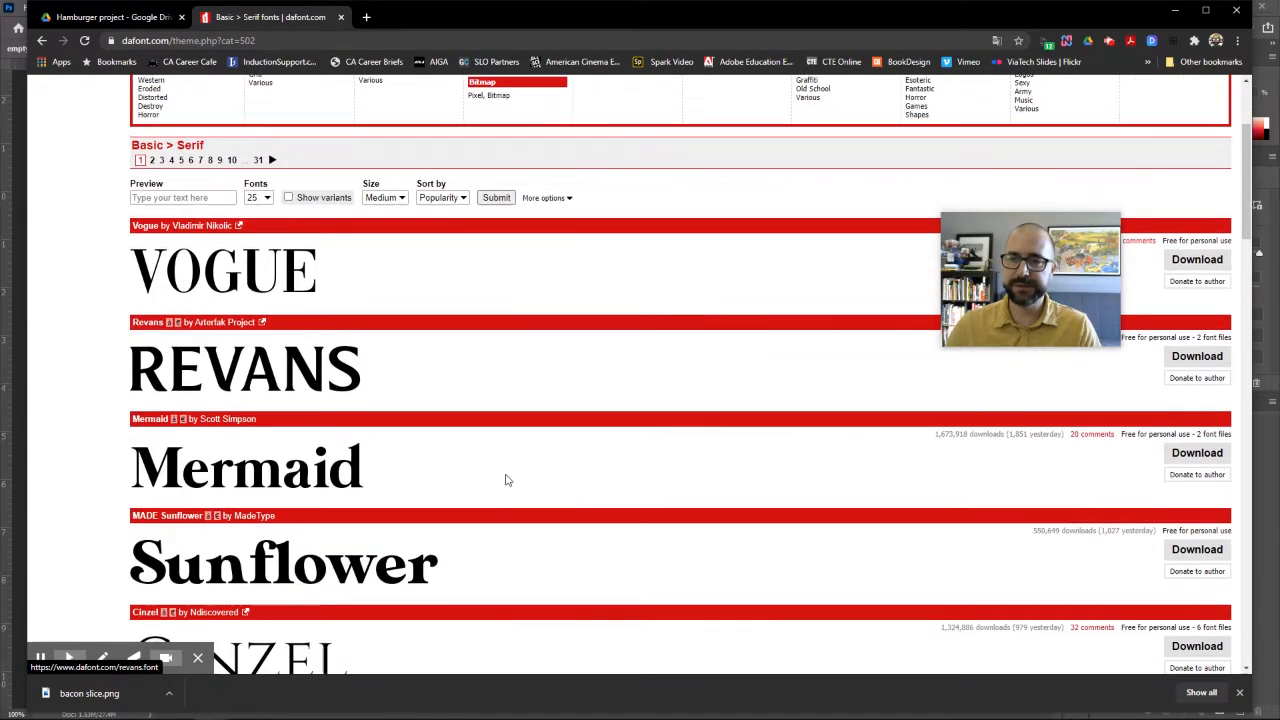
scroll(507, 479, "down", 3)
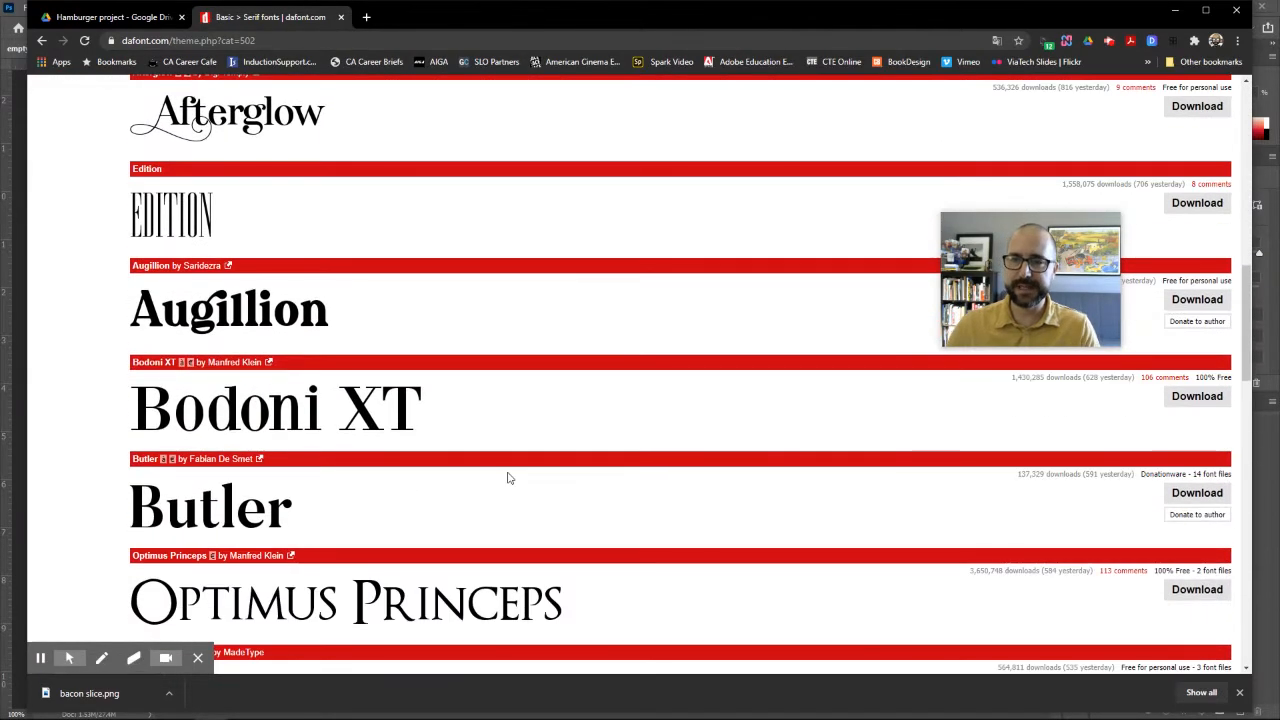
scroll(507, 478, "down", 6)
scroll(507, 478, "down", 7)
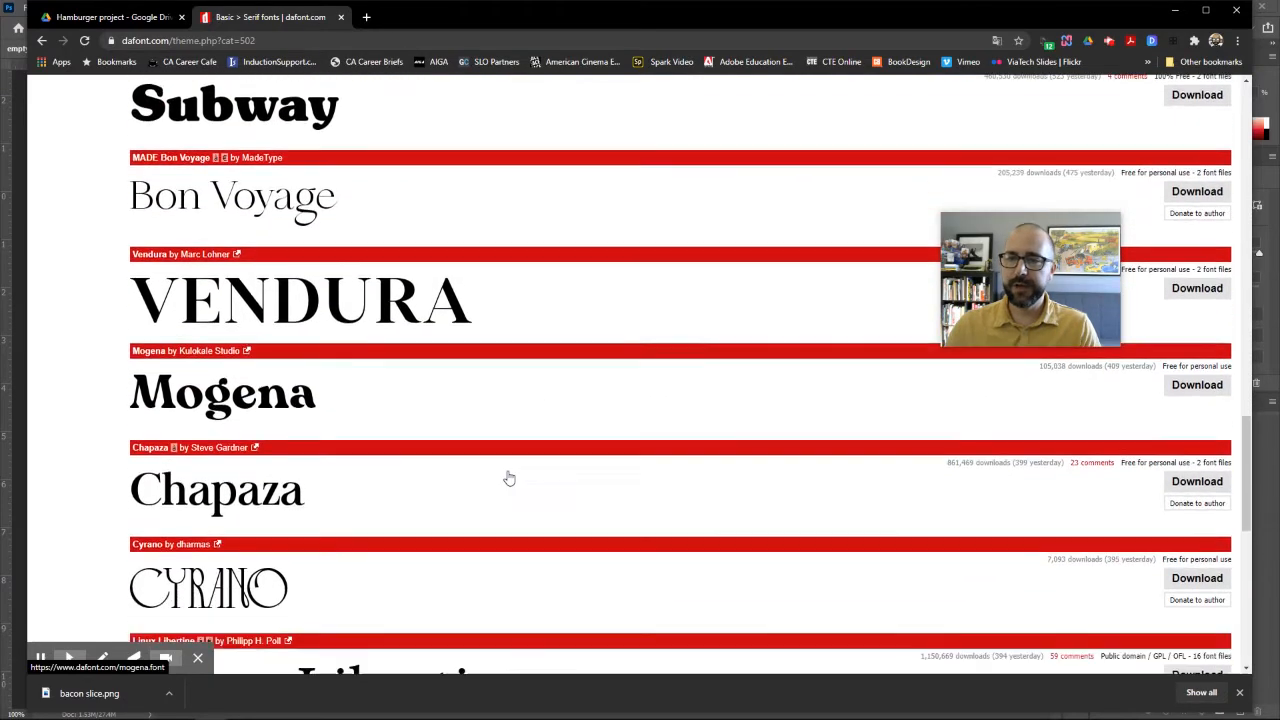
scroll(508, 477, "down", 3)
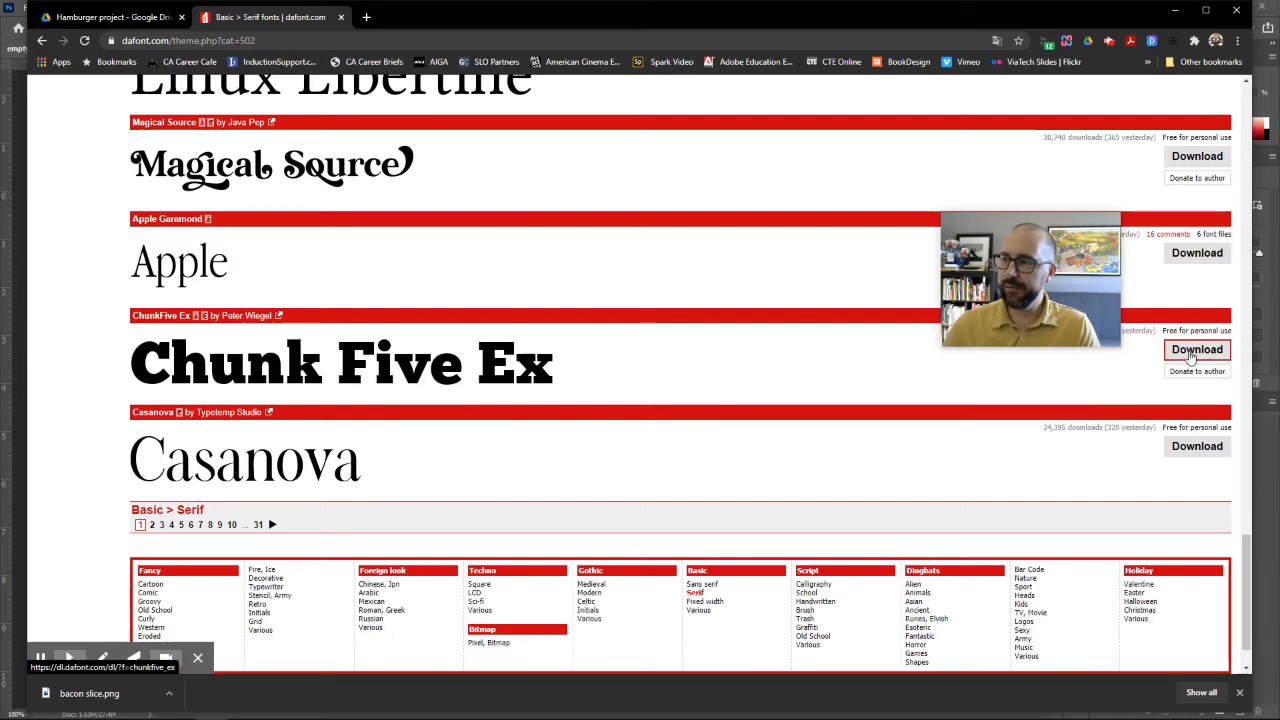
left_click(1193, 355)
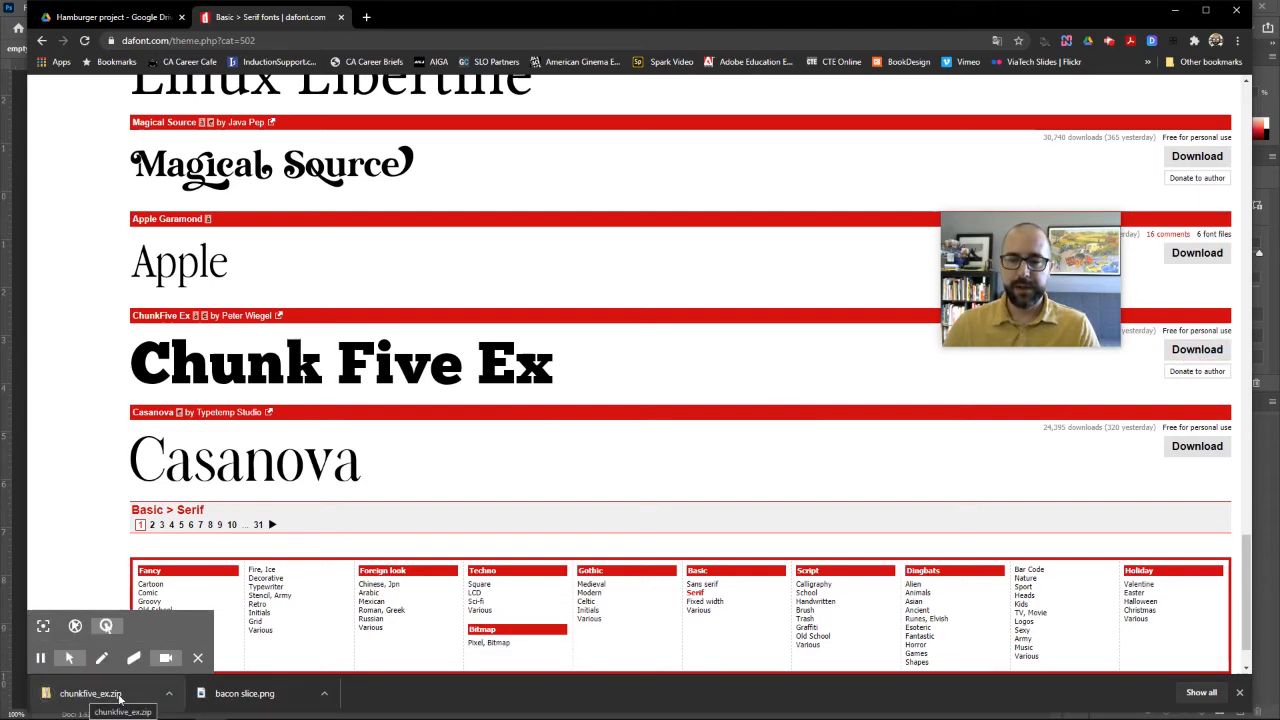
- Open the downloaded chunkfive_ex.zip and preview the Chunkfive Ex font file inside it
left_click(108, 694)
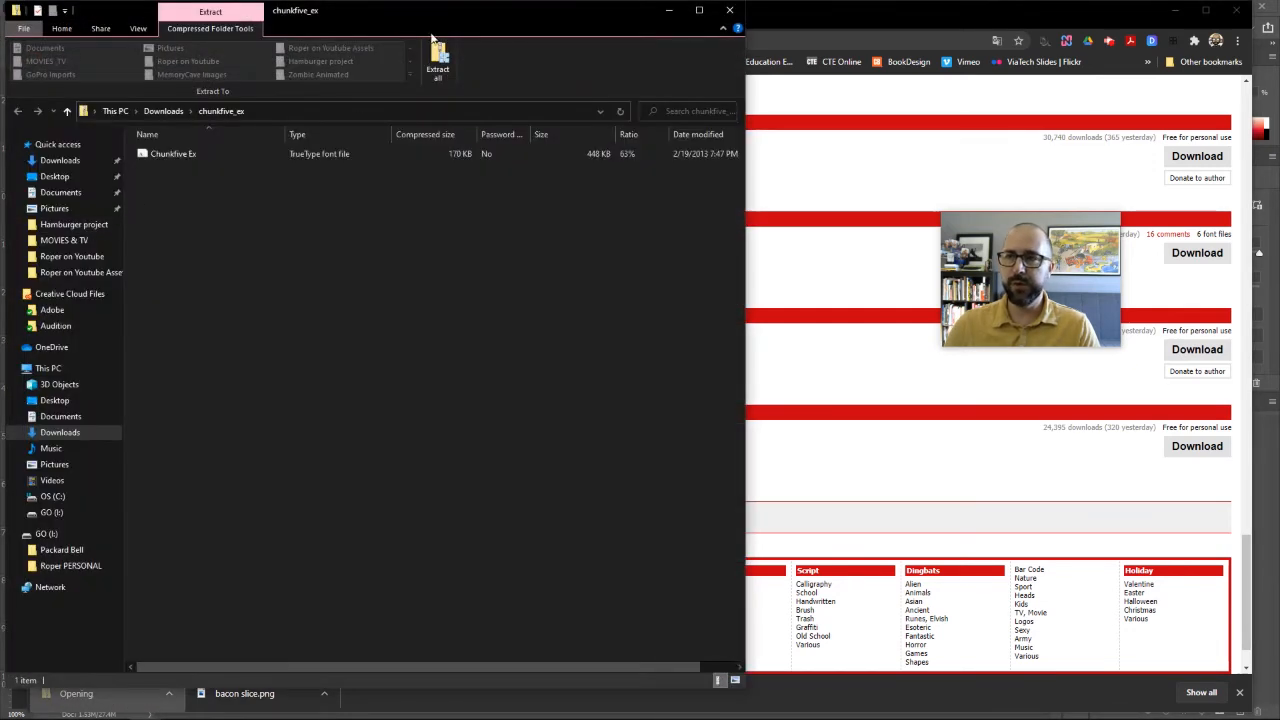
left_click_drag(507, 38, 636, 101)
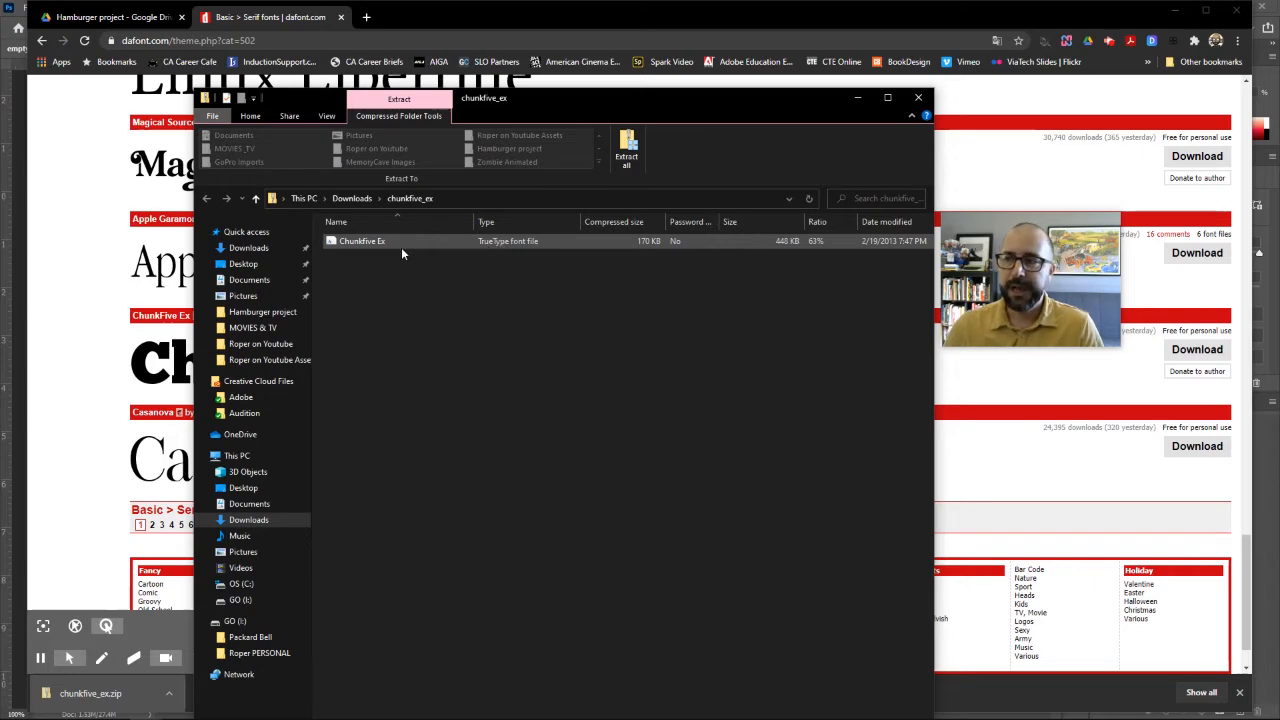
left_click(372, 245)
double_click(370, 244)
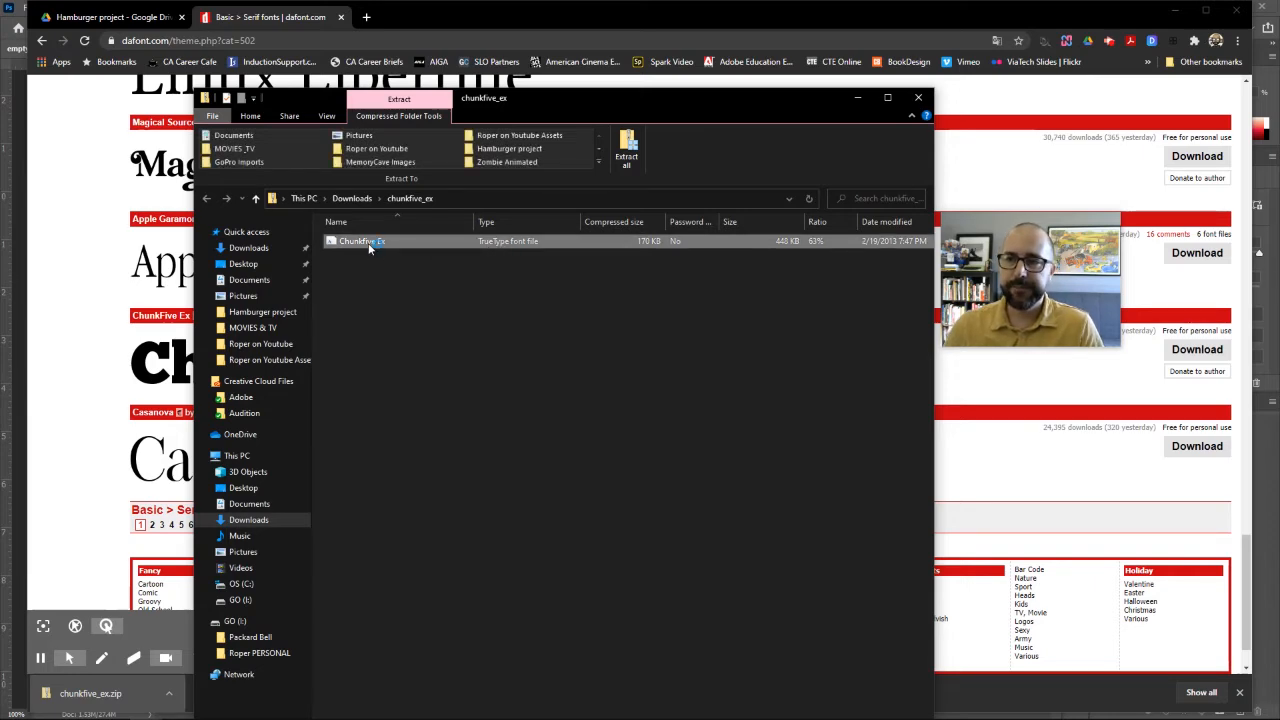
left_click_drag(420, 62, 466, 117)
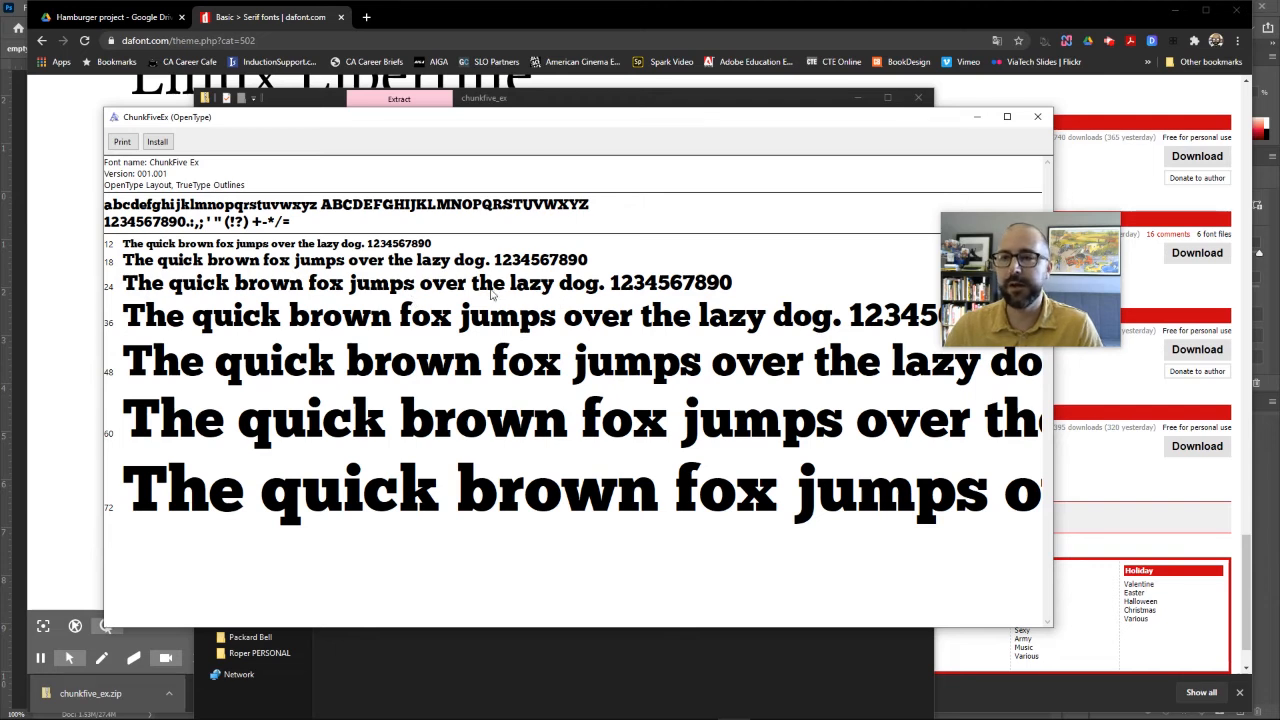
- Install the ChunkFive Ex font and close the font preview and the zip folder window
left_click(163, 143)
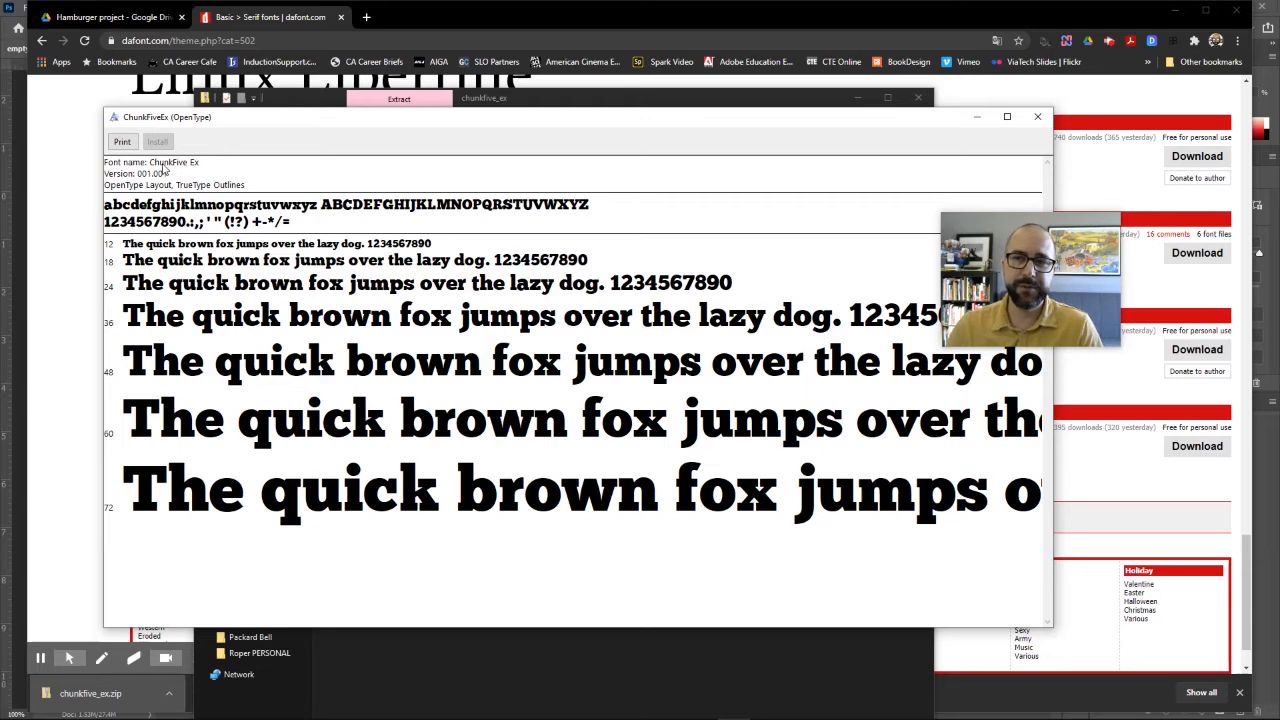
left_click(1037, 116)
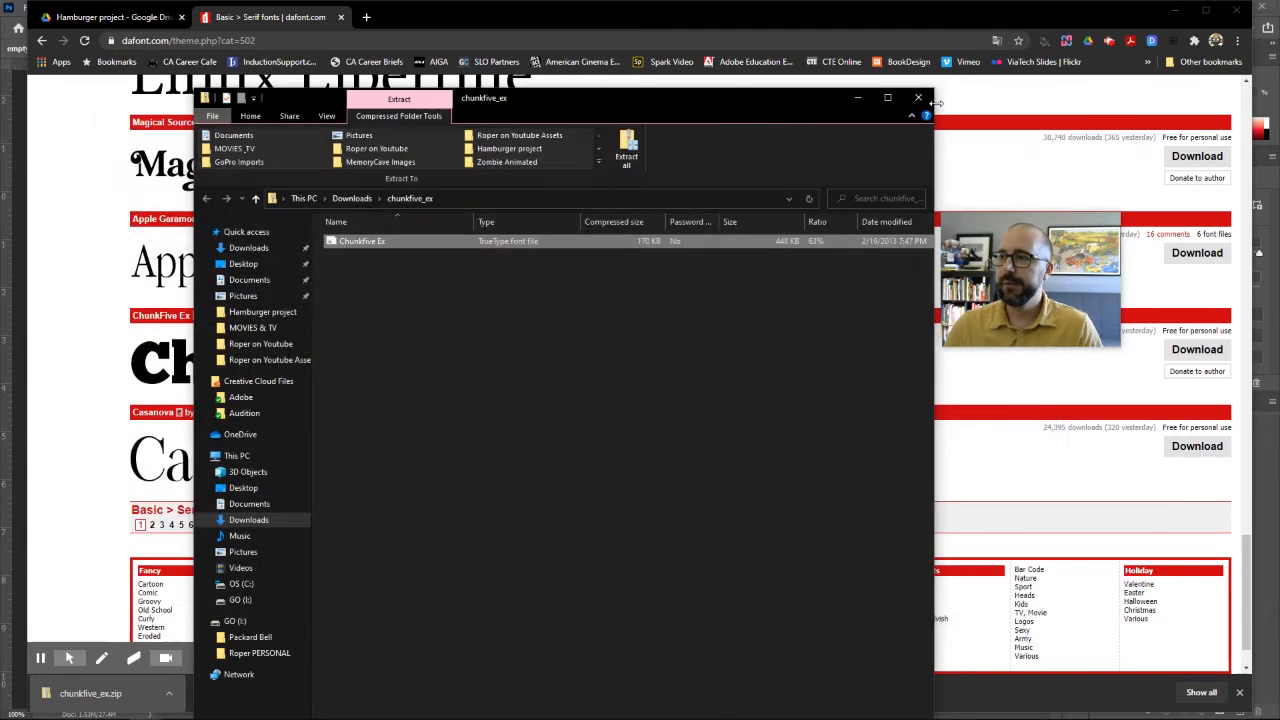
left_click(918, 97)
- Switch to Photoshop and add the horizontal text BACONZILLA on the brick wall above and left of the burger
mouse_move(541, 717)
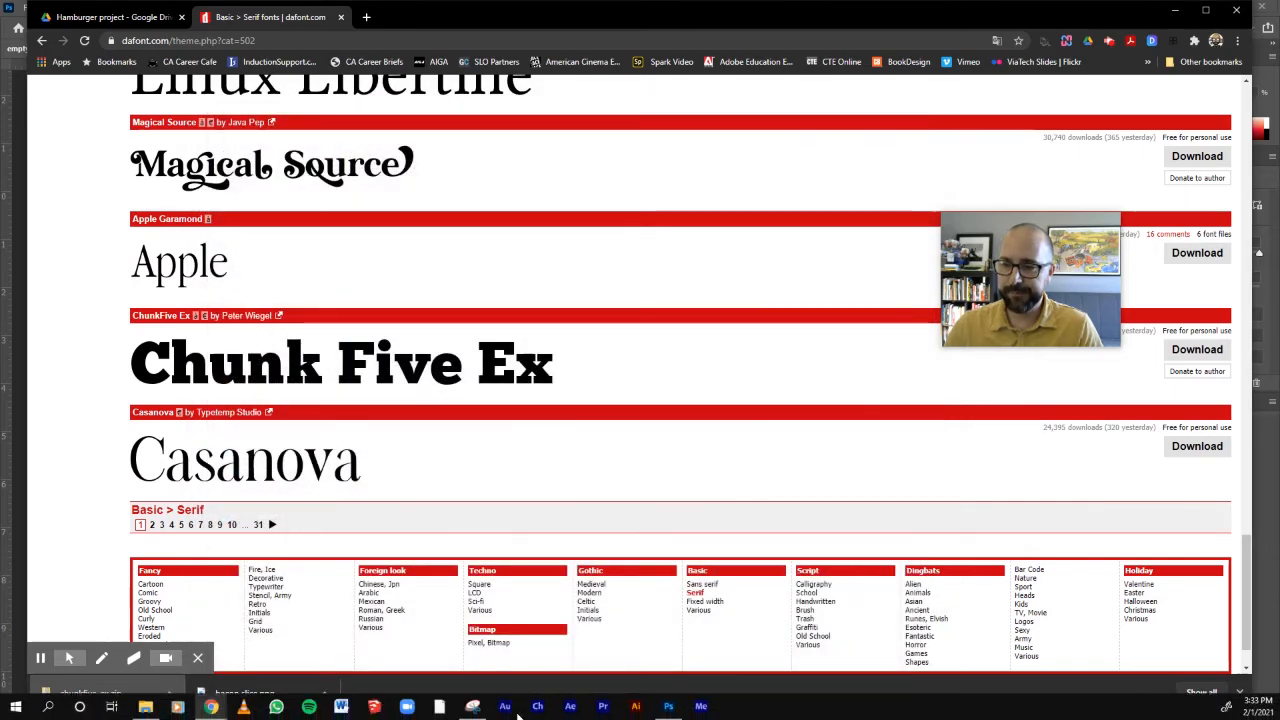
left_click(668, 707)
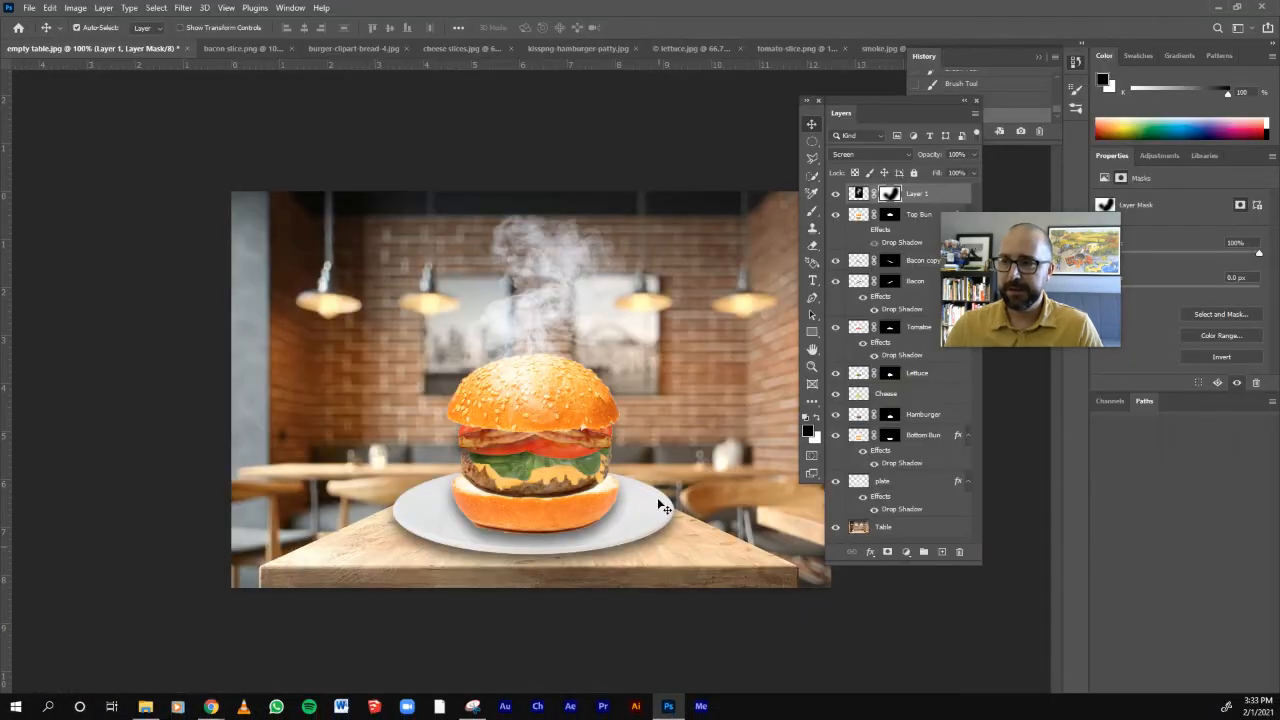
left_click_drag(814, 113, 720, 106)
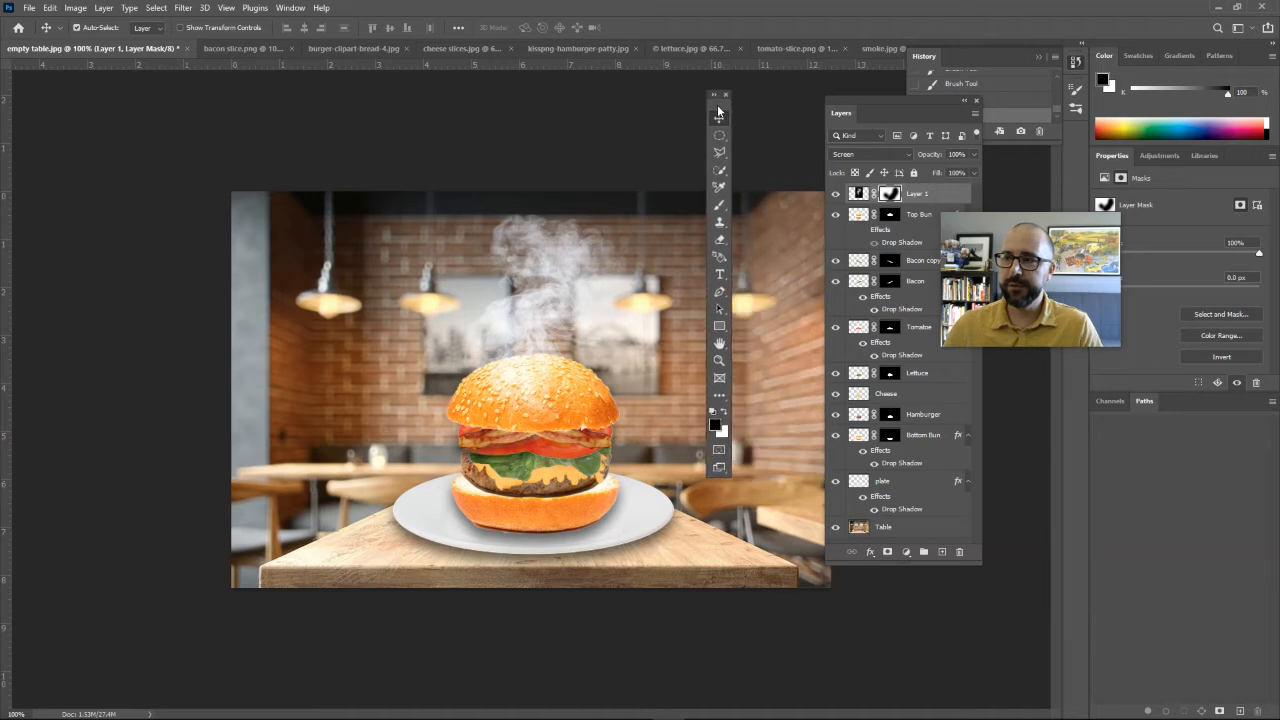
left_click(718, 274)
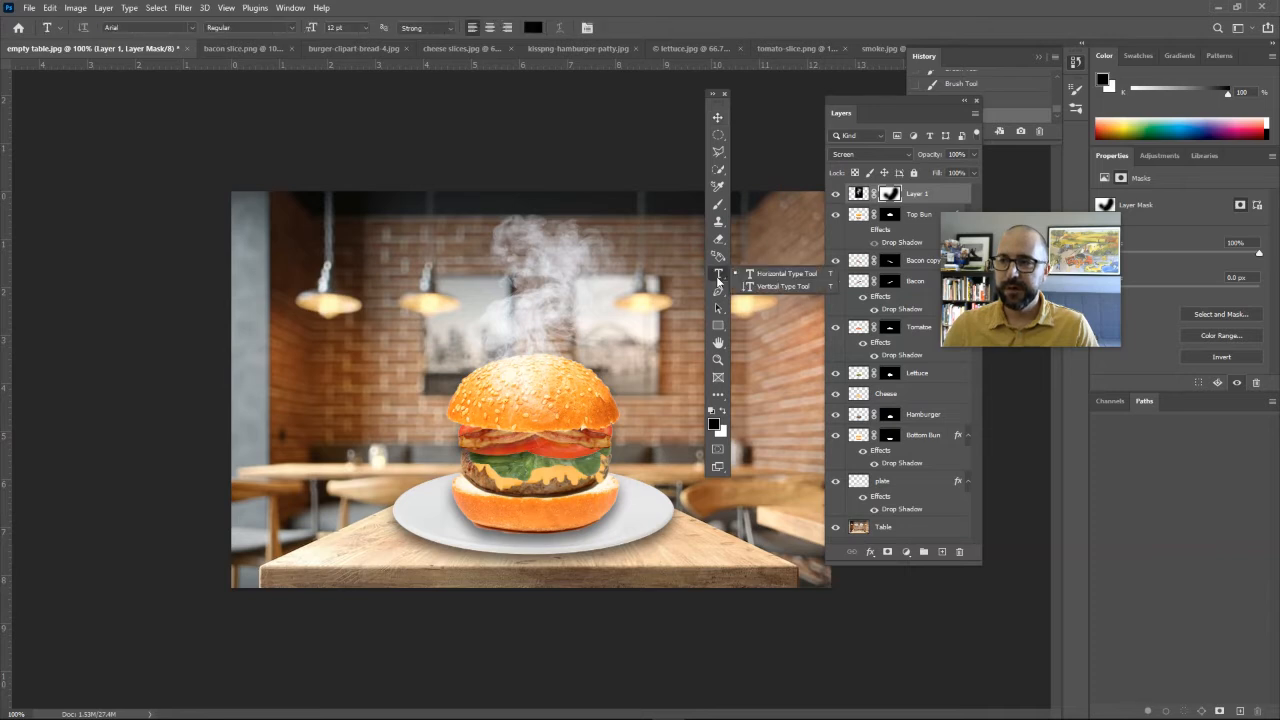
left_click(372, 274)
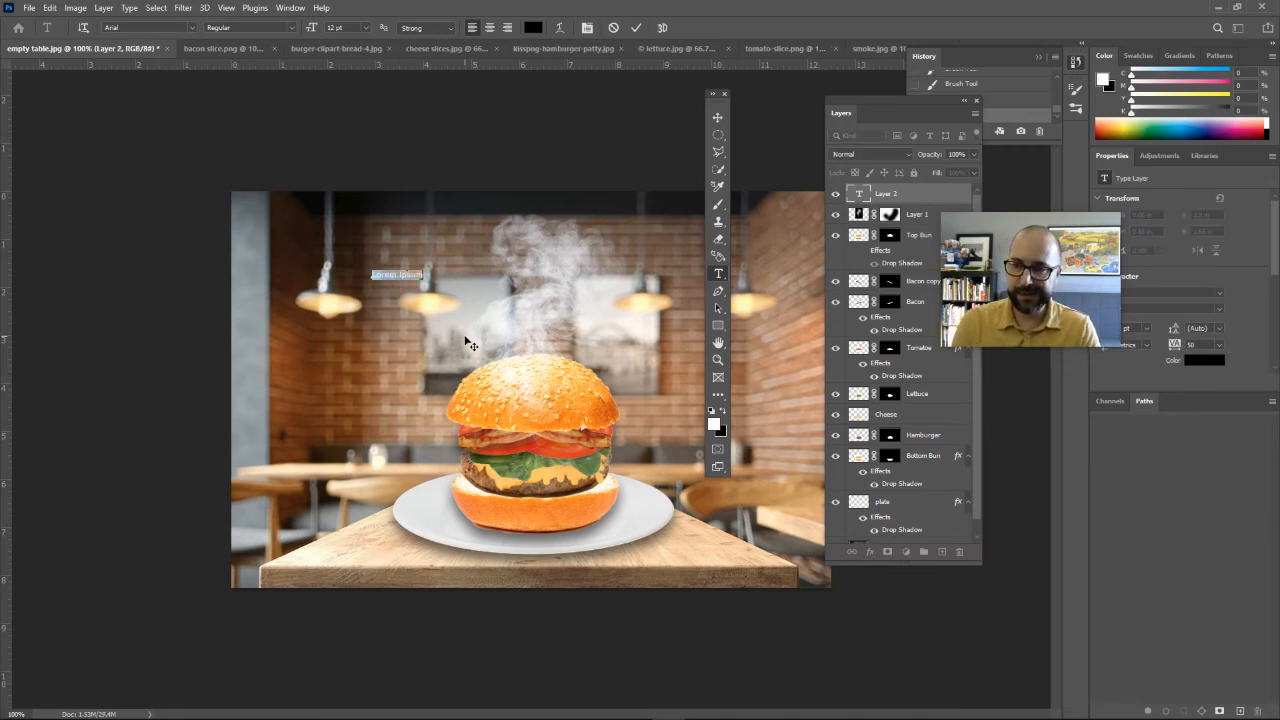
type("BACON")
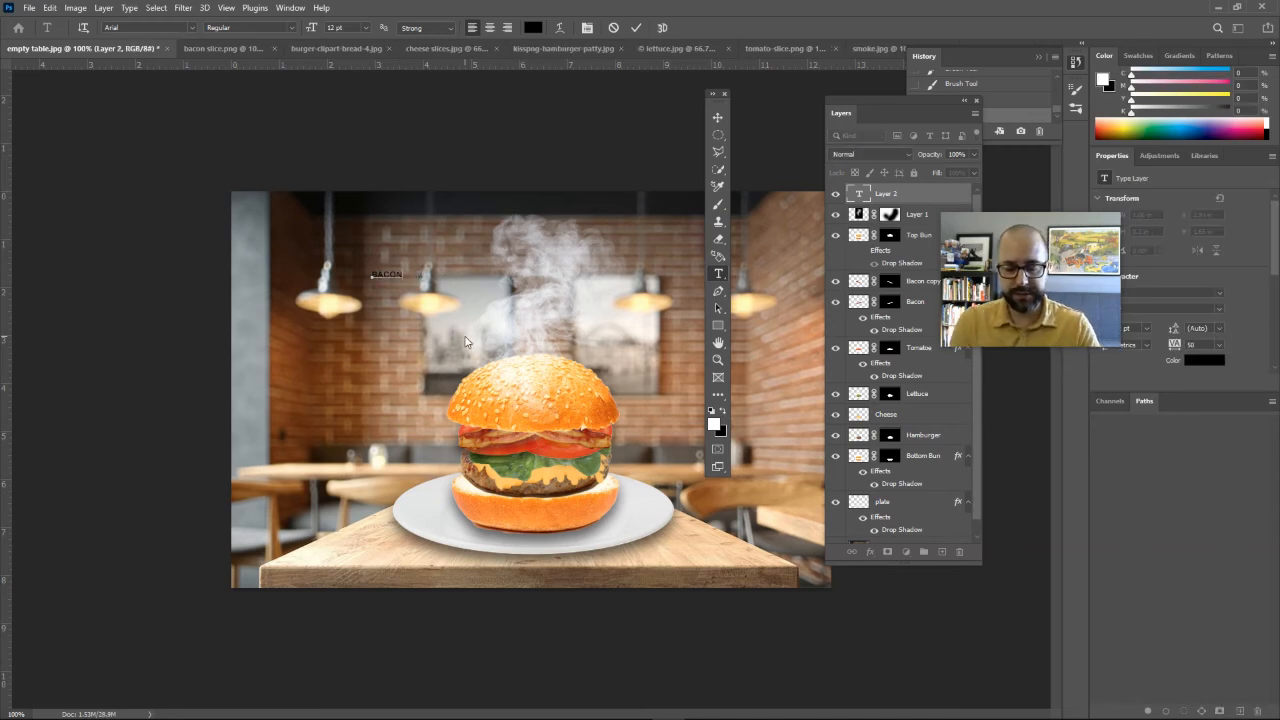
type("ZILLA")
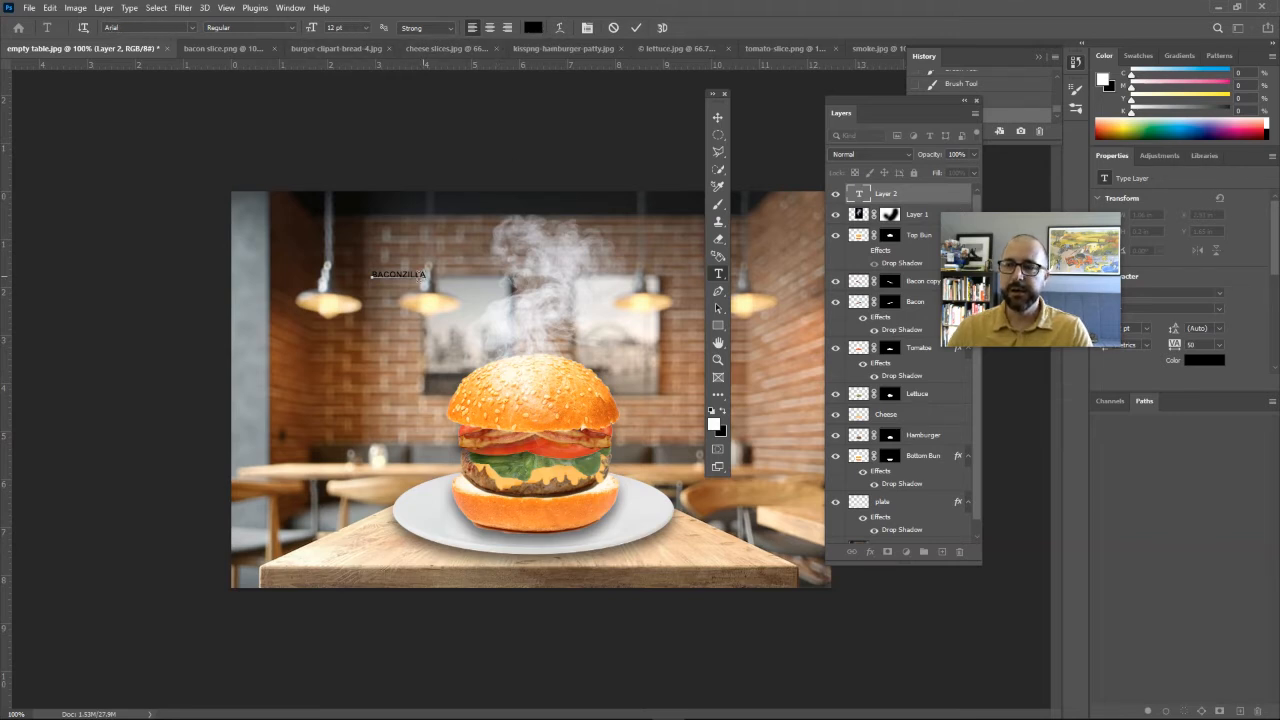
- Select the whole BACONZILLA text and set its font to ChunkFive Ex
left_click_drag(427, 274, 364, 271)
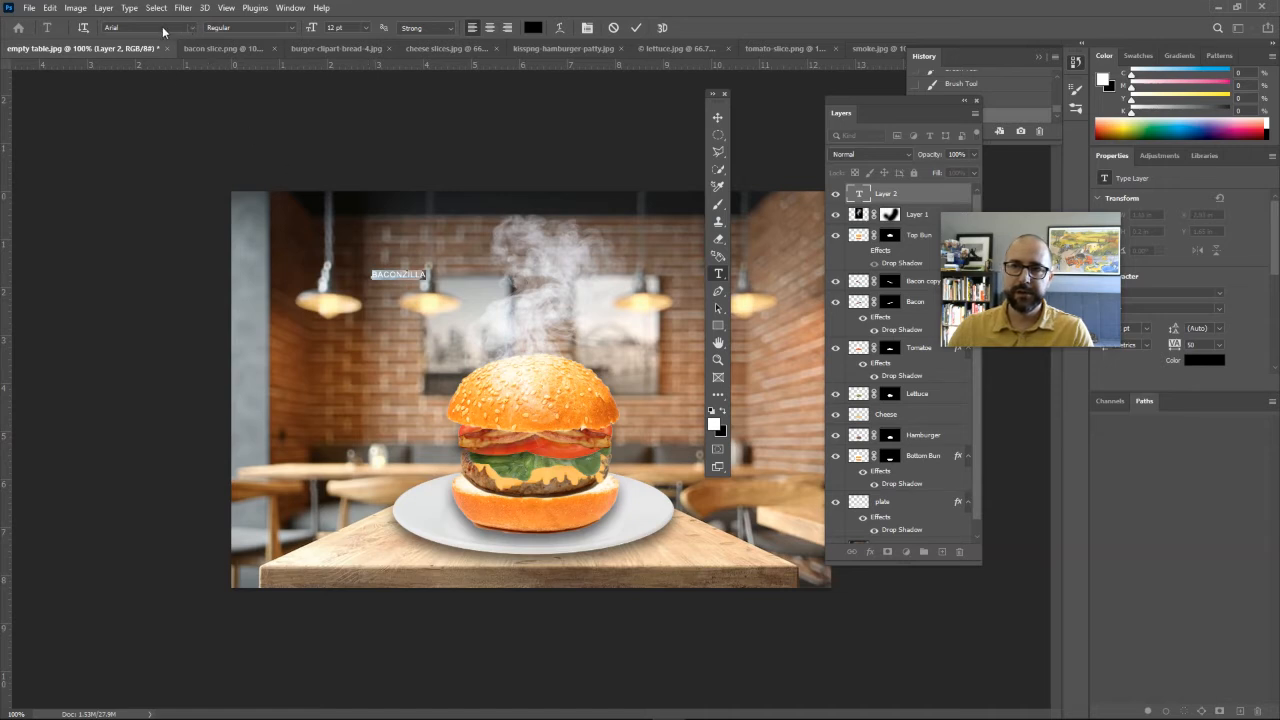
left_click(160, 27)
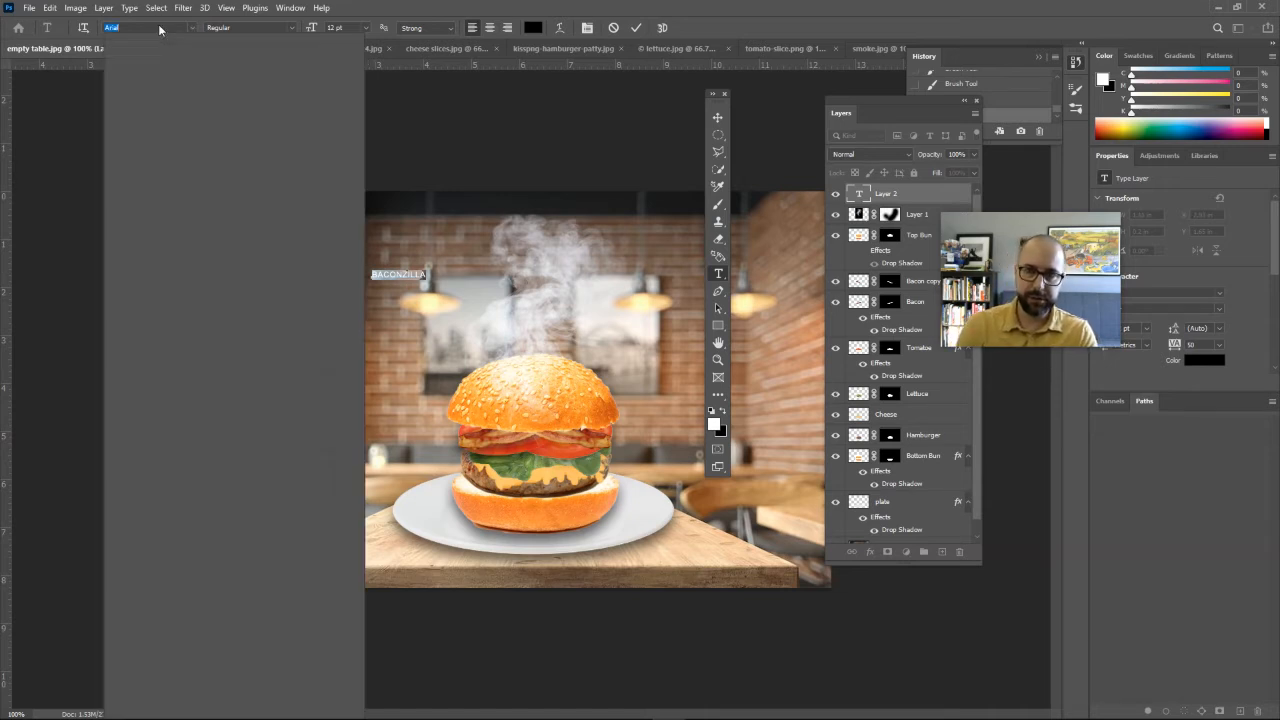
type("ChunkFive Ex")
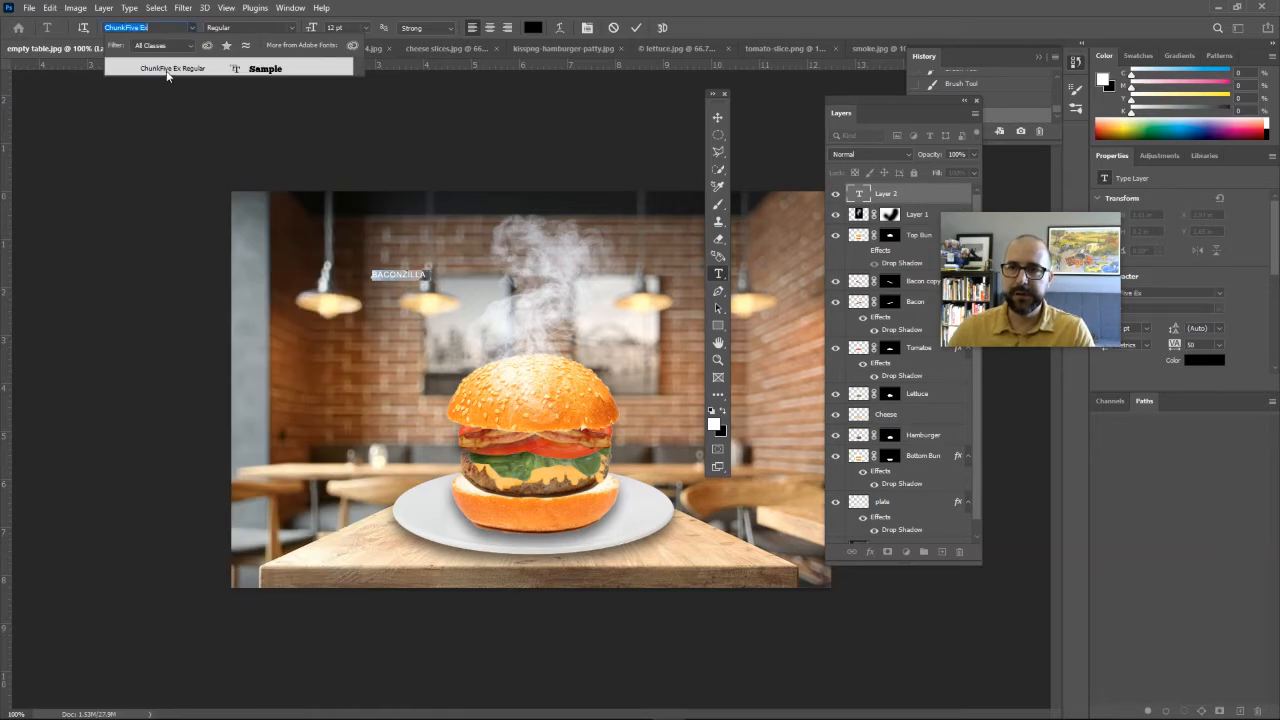
left_click(165, 72)
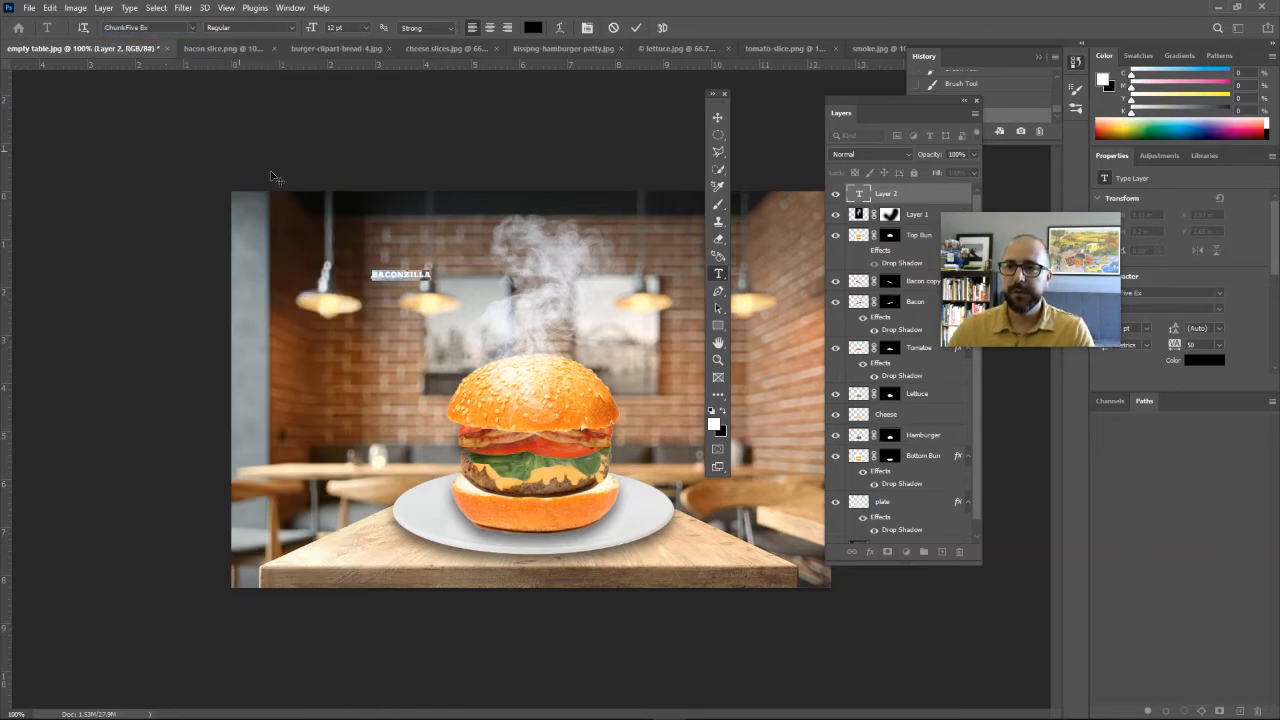
- Set the BACONZILLA text size to 72 pt and move the floating tool palette clear of the lettering
left_click(365, 28)
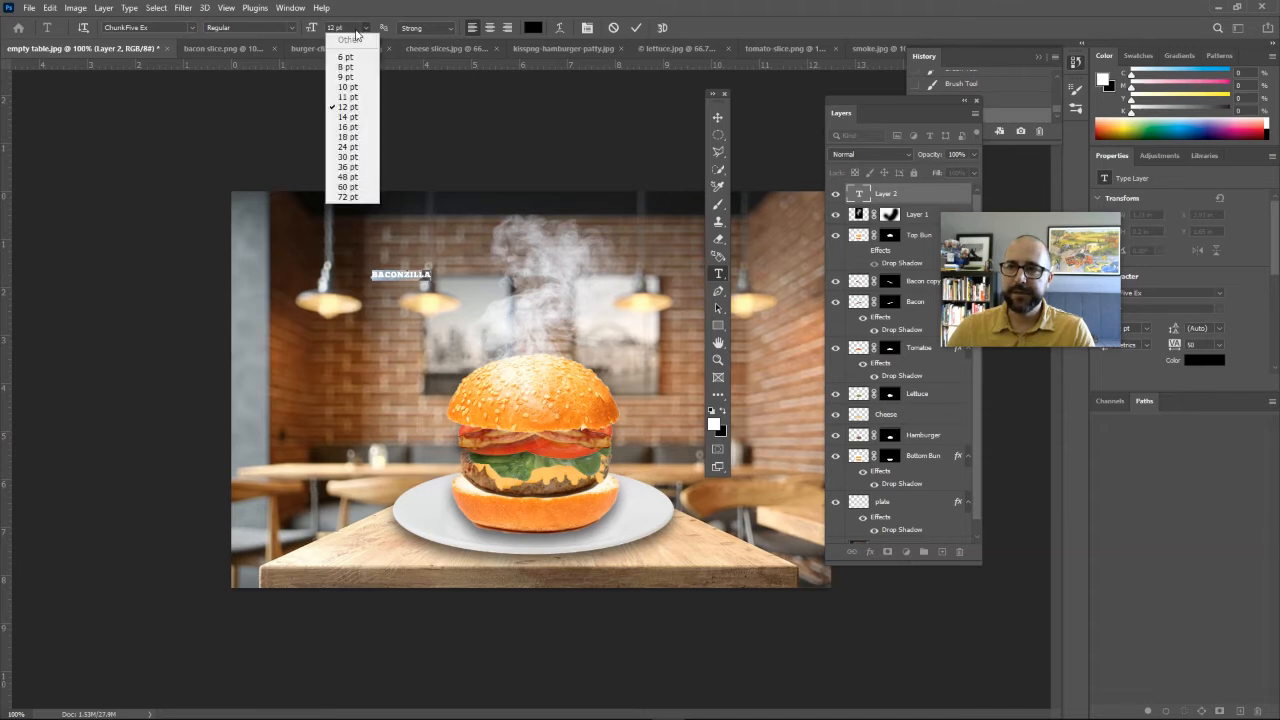
left_click(347, 197)
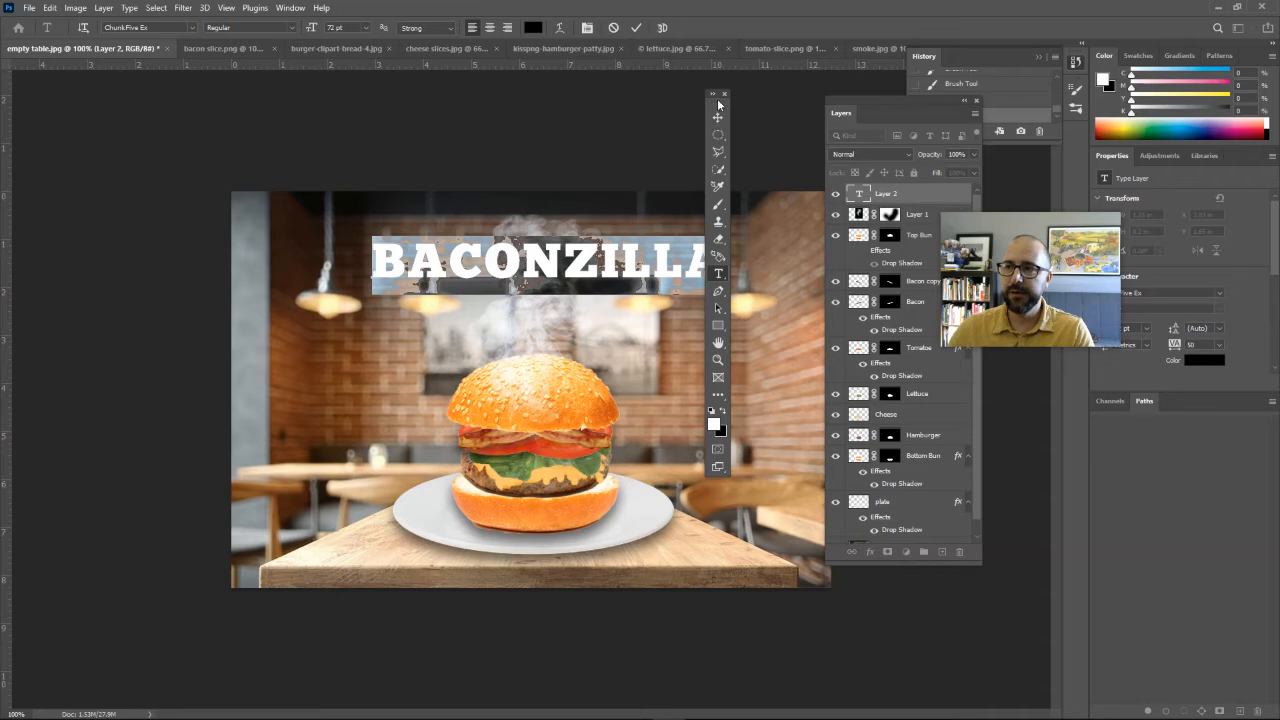
left_click_drag(718, 103, 786, 112)
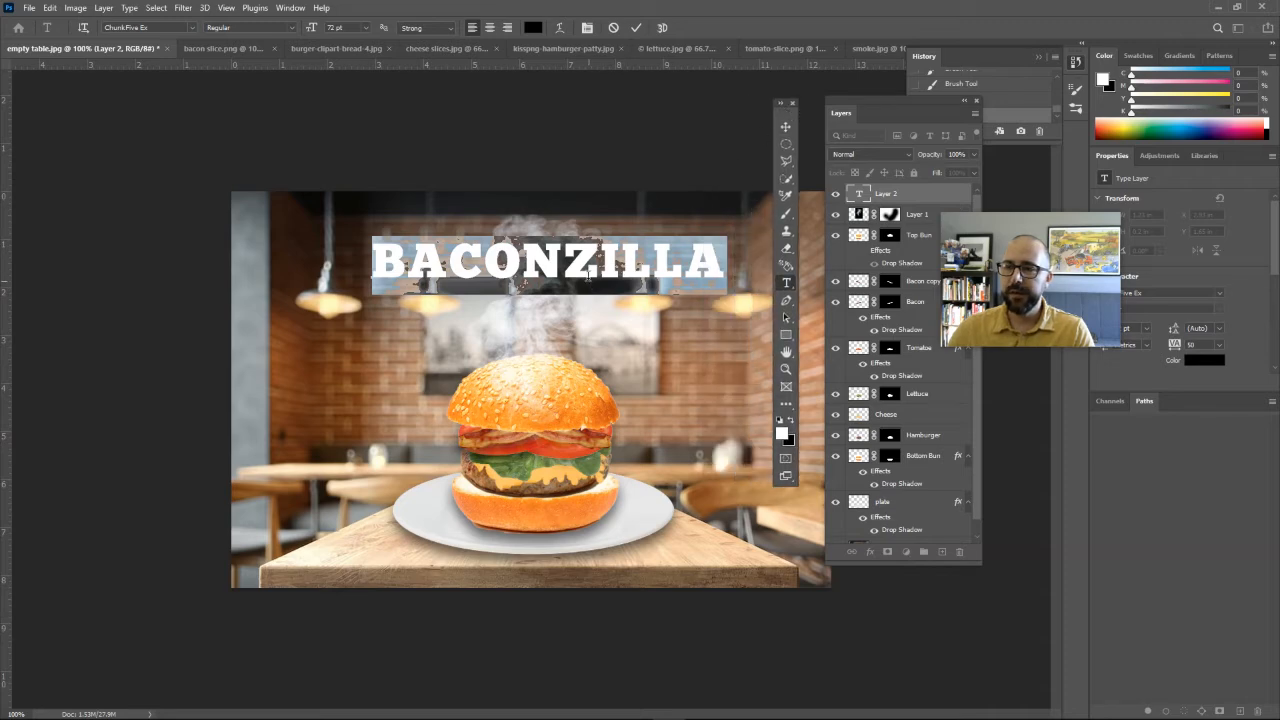
- Change the BACONZILLA text color to bright red, #ea0505
left_click(533, 27)
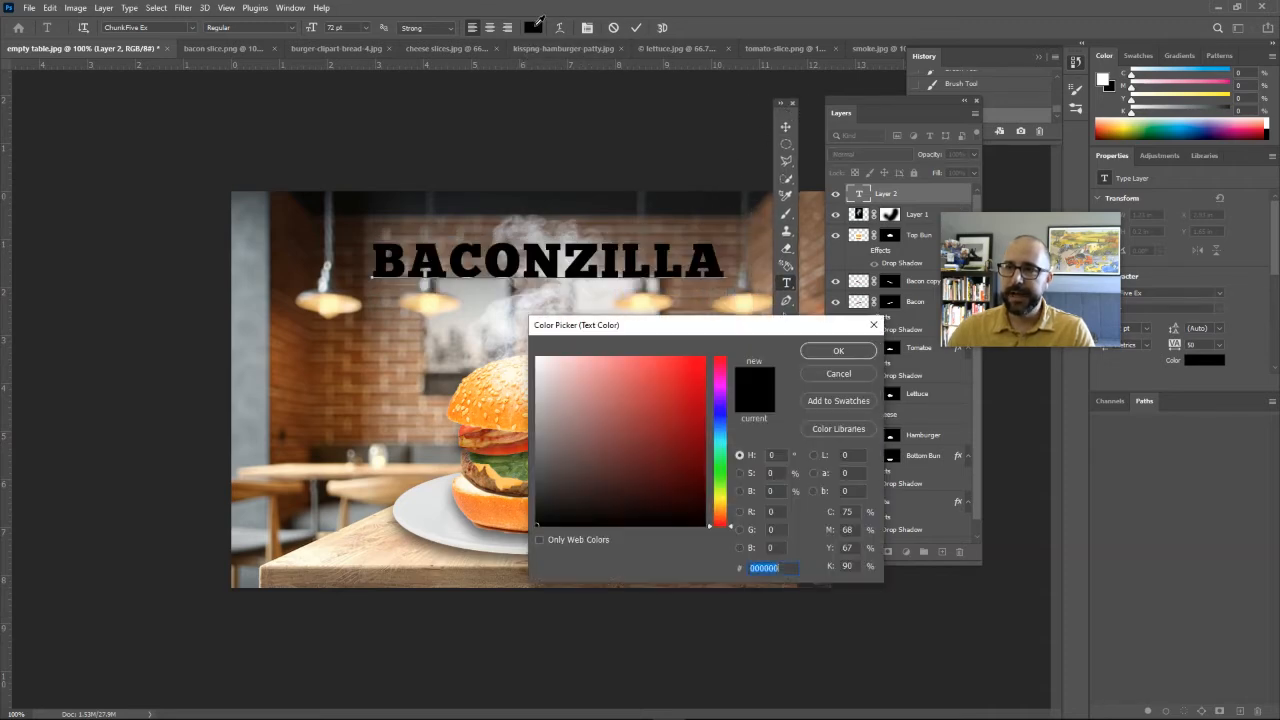
left_click_drag(674, 380, 702, 370)
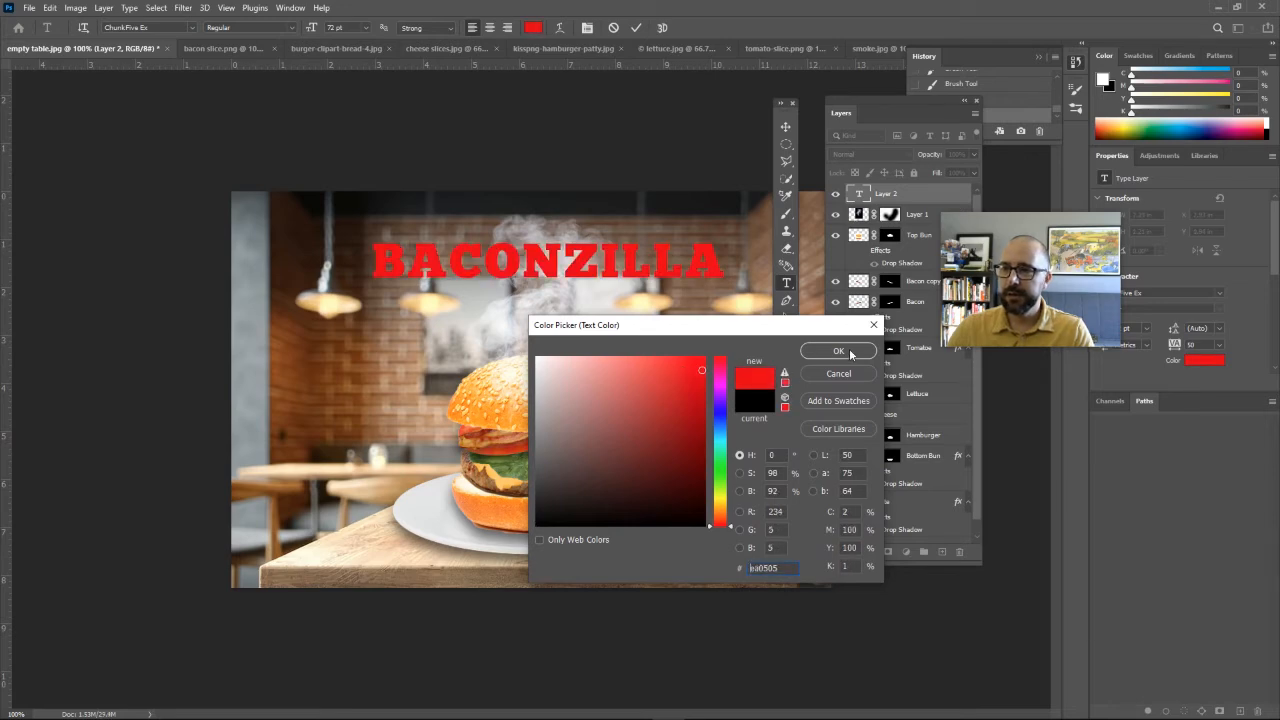
left_click(850, 354)
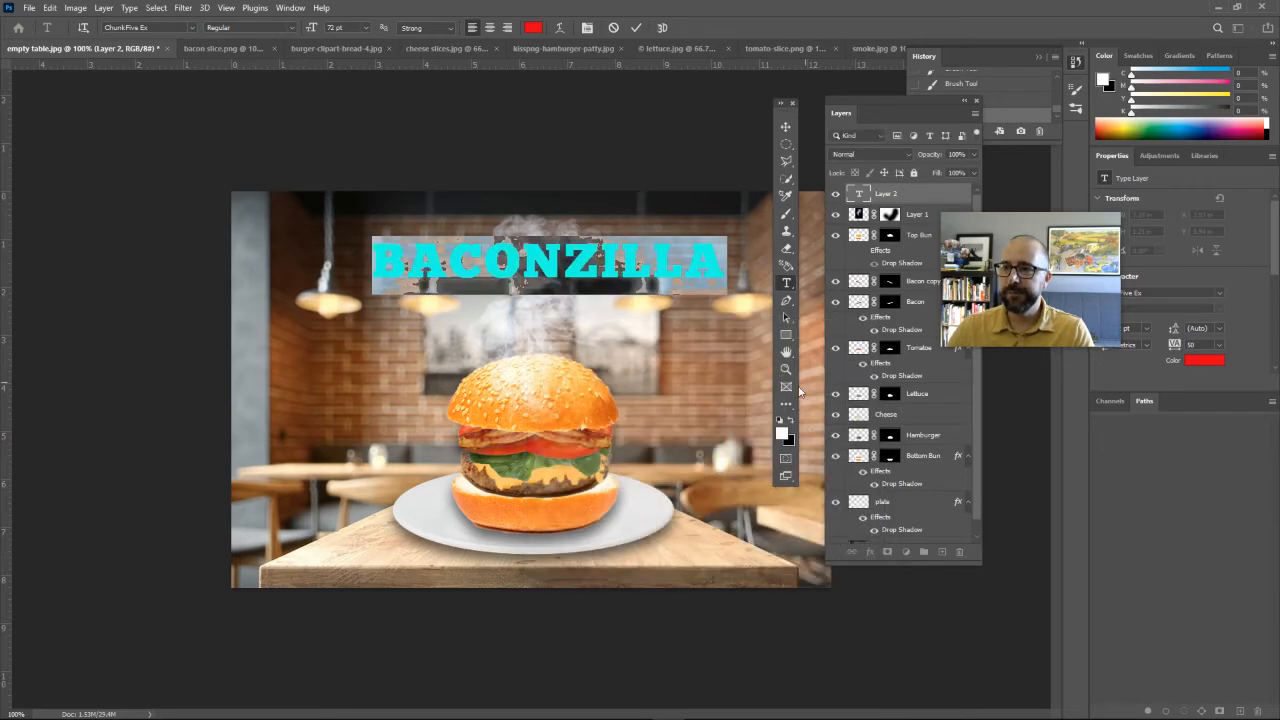
- Move the BACONZILLA text down to sit just above the top bun, and shift the floating layer list down and left
left_click(785, 127)
left_click_drag(577, 265, 598, 323)
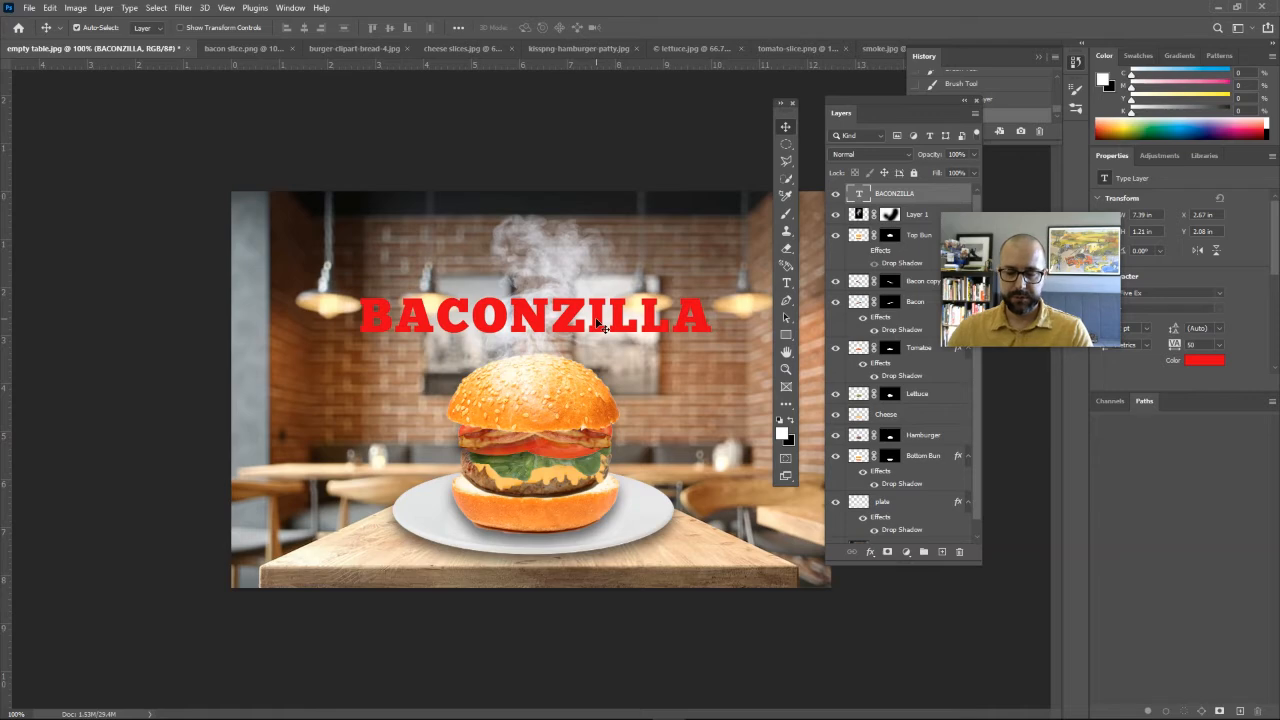
left_click_drag(853, 108, 827, 154)
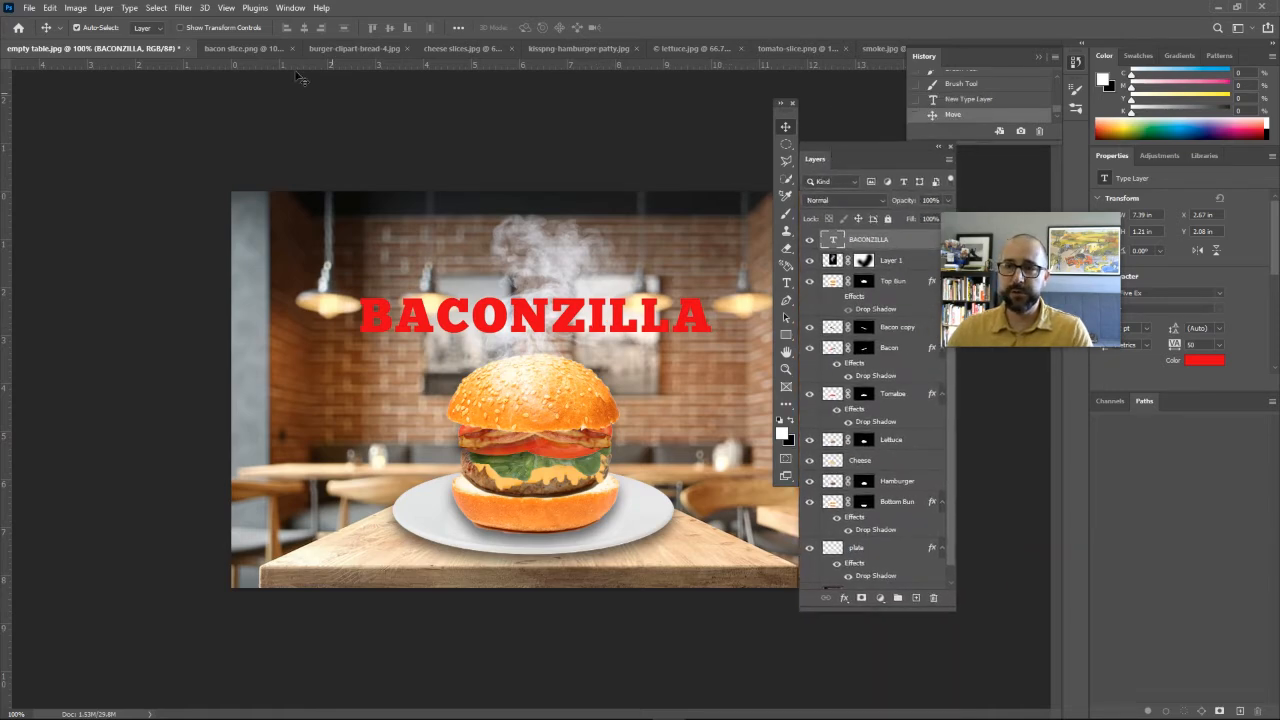
- Scale the BACONZILLA text up proportionally from its center to about 129.6%, nearly 9.6 in wide
left_click(49, 8)
mouse_move(100, 312)
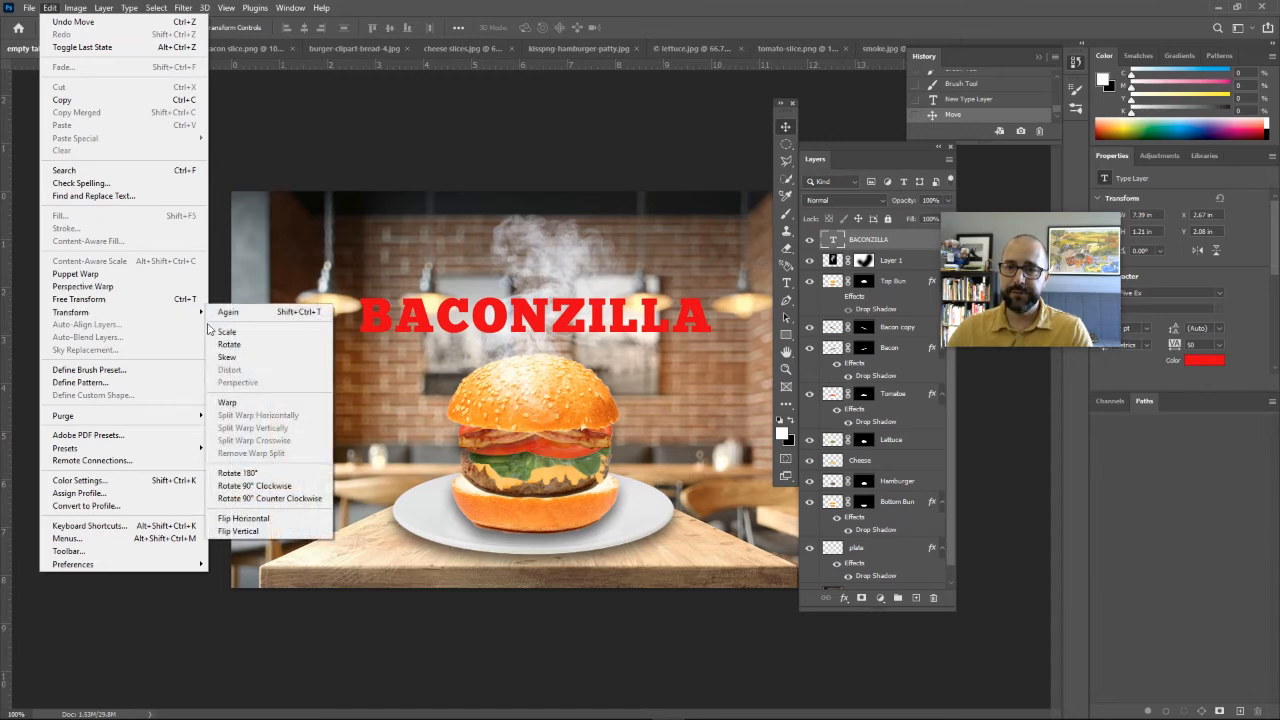
left_click(240, 333)
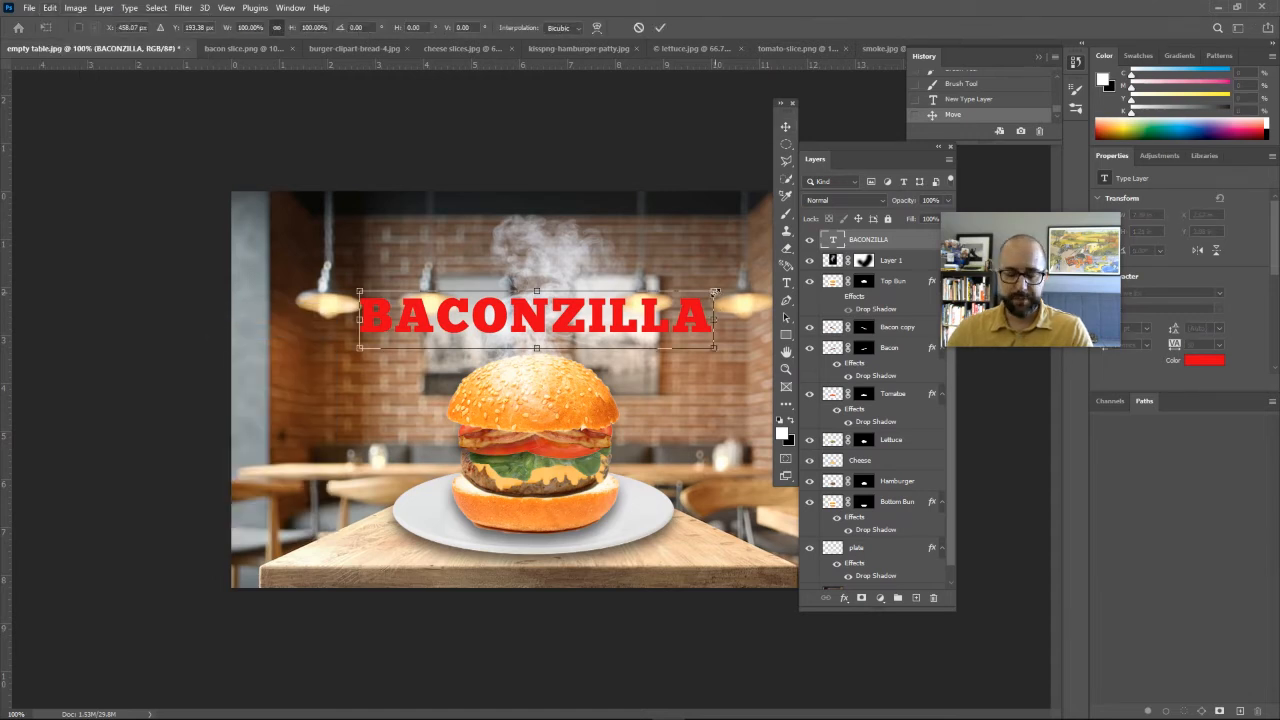
left_click_drag(717, 288, 766, 282)
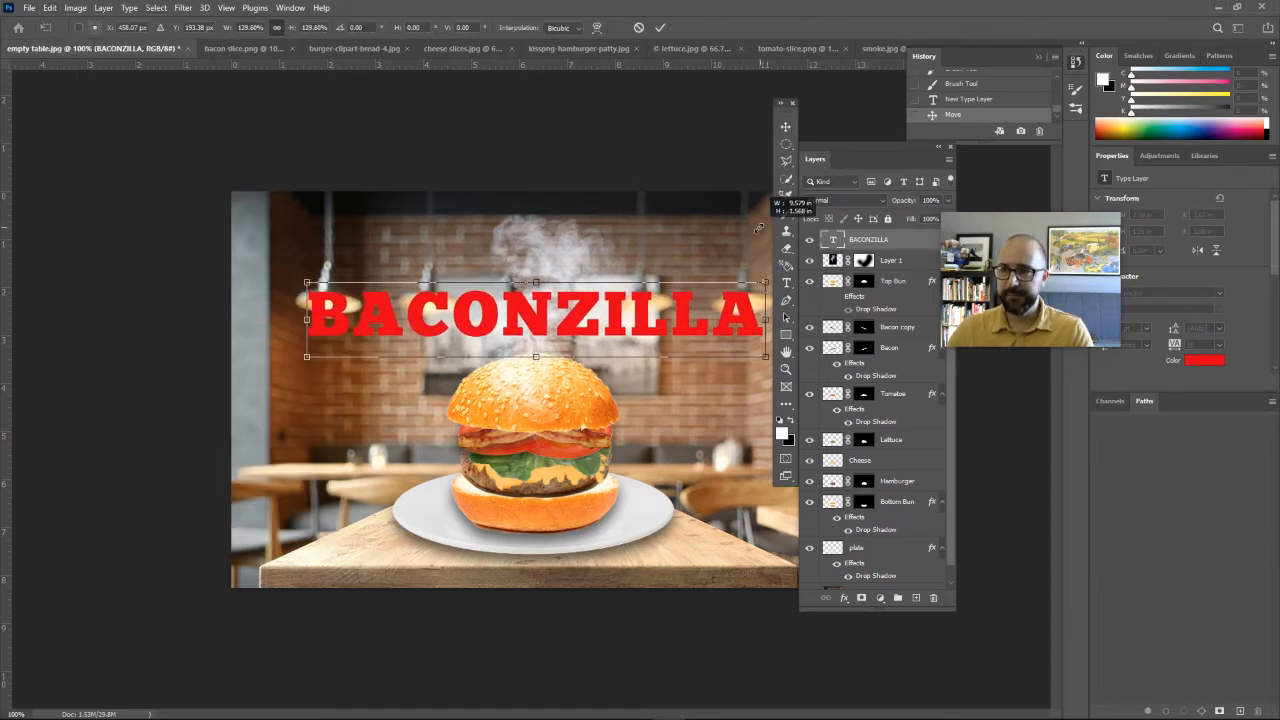
key("Return")
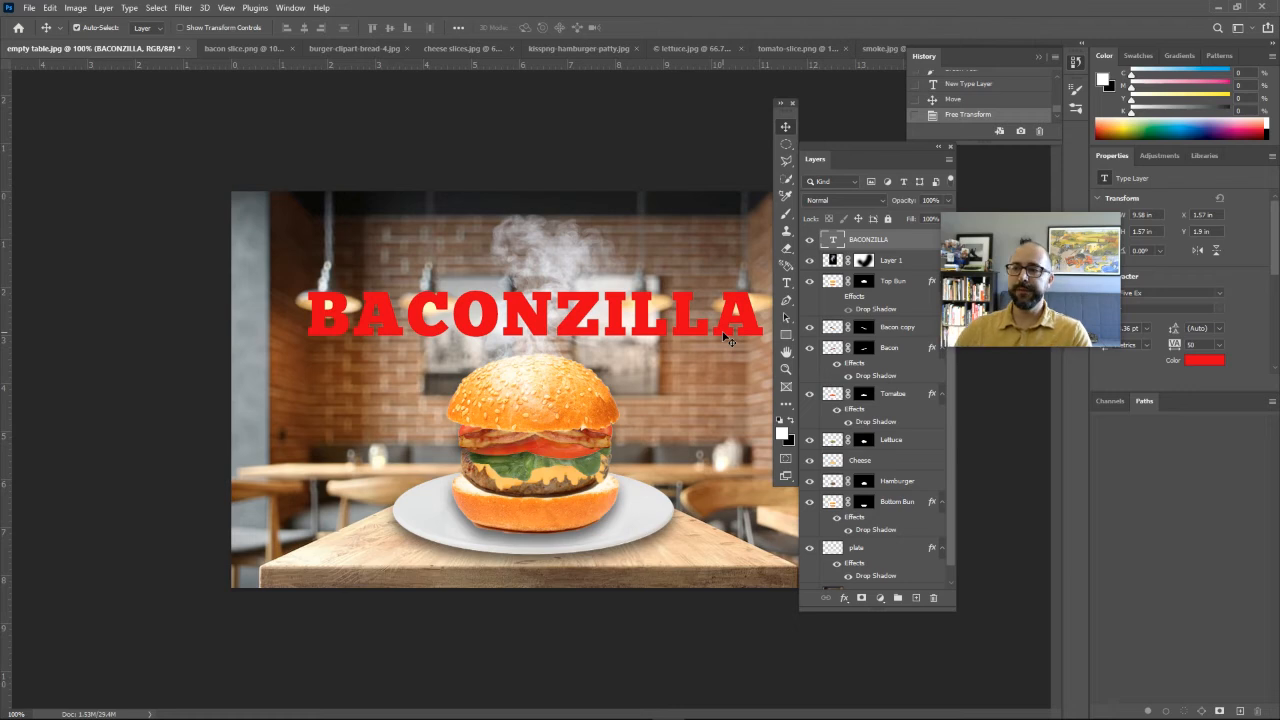
left_click_drag(981, 243, 1000, 183)
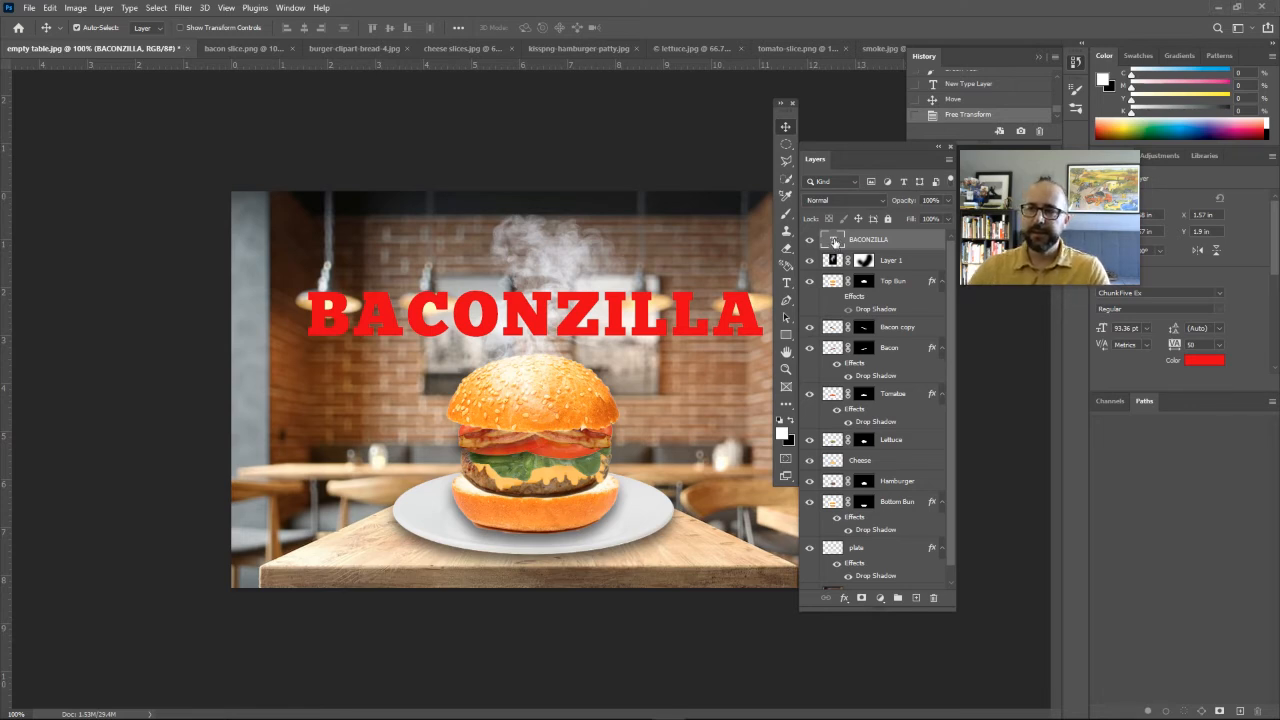
- Warp the BACONZILLA text with a horizontal Arc style and a bend of +18%
double_click(835, 241)
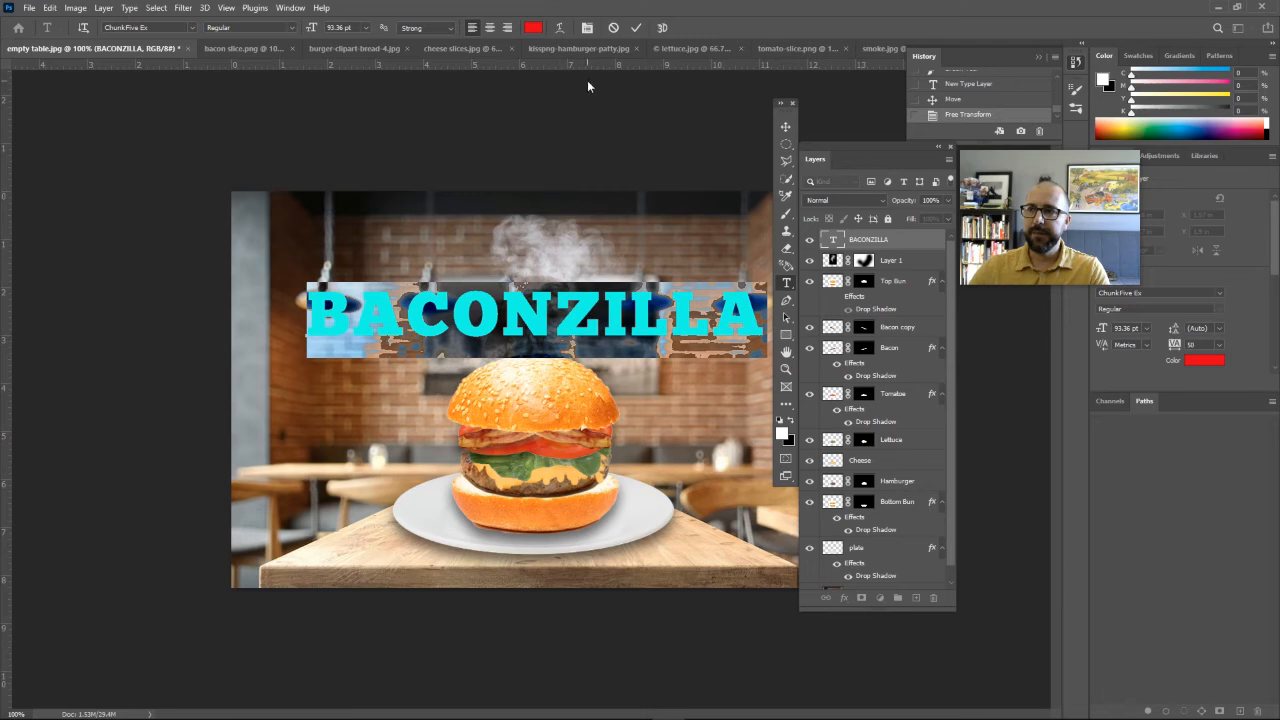
left_click(561, 28)
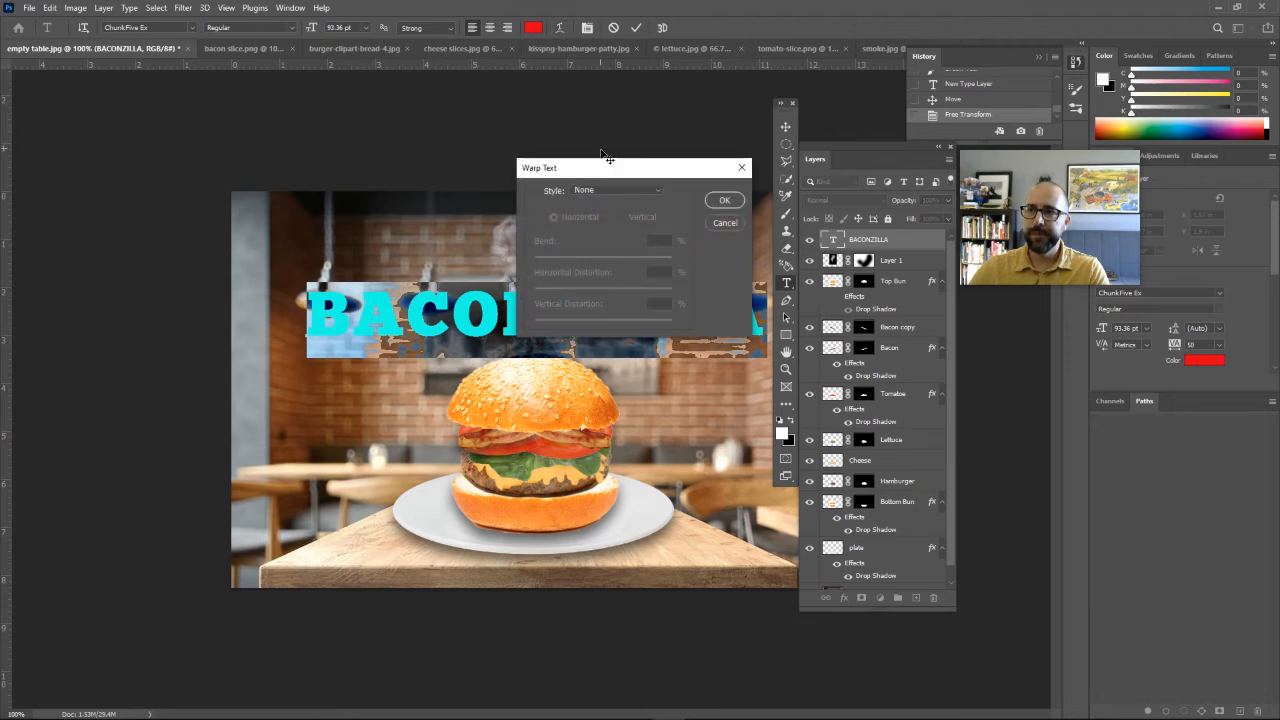
left_click_drag(606, 160, 131, 109)
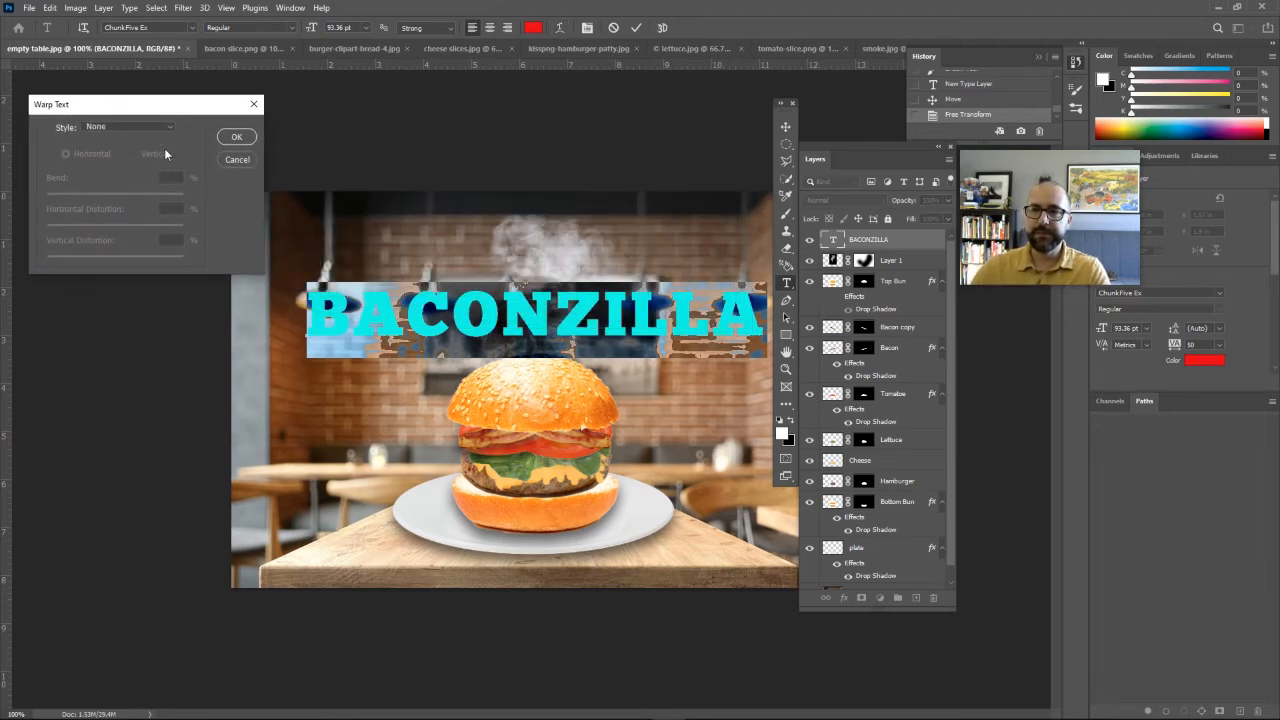
left_click(168, 128)
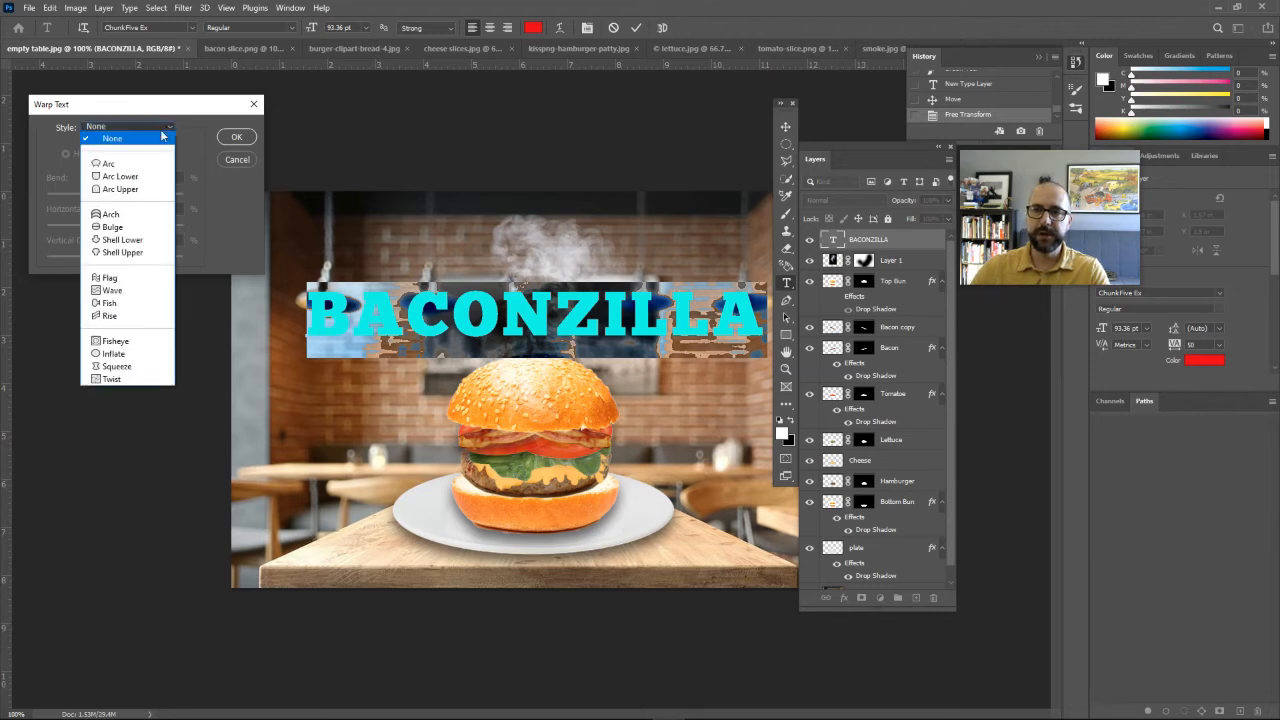
left_click(107, 164)
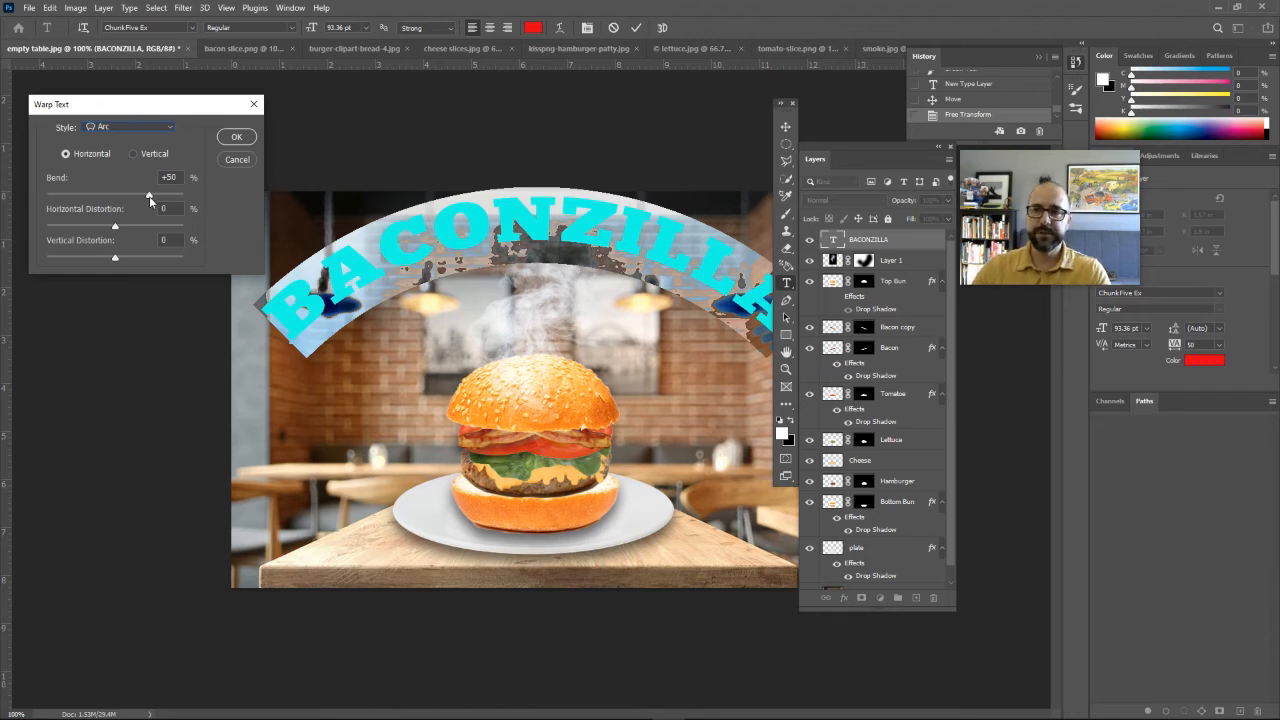
left_click_drag(149, 196, 127, 197)
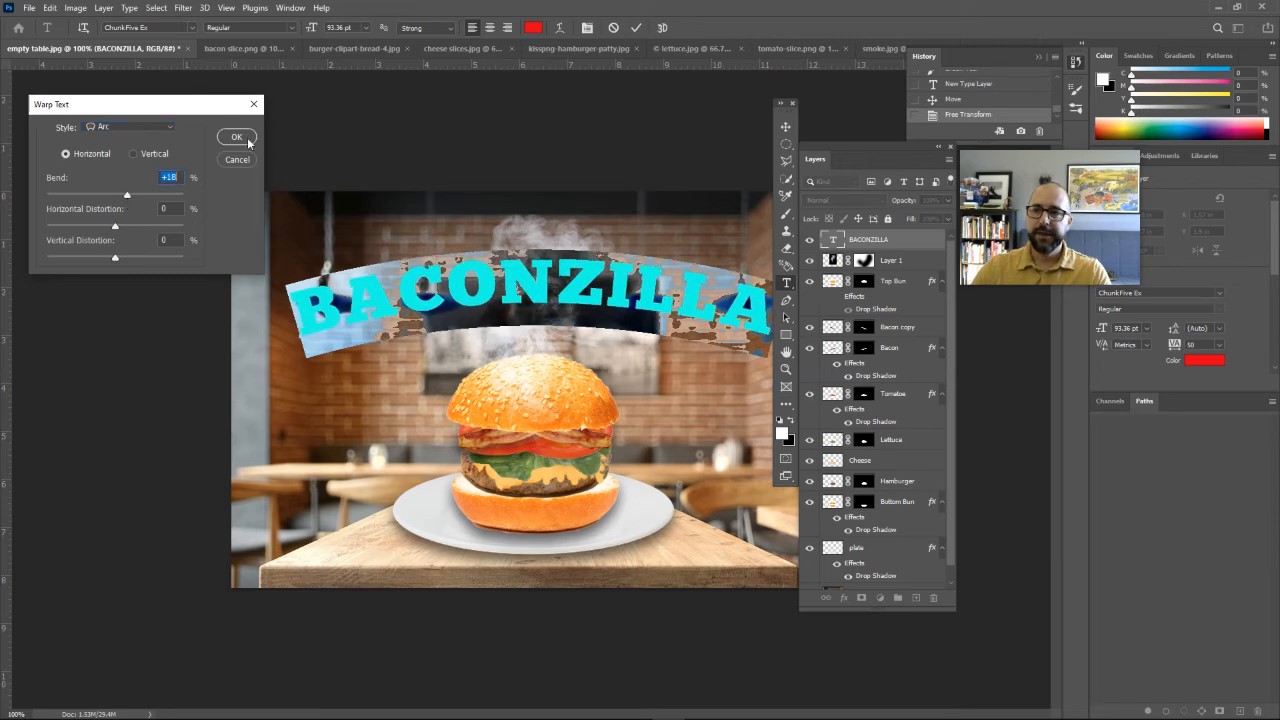
left_click(236, 137)
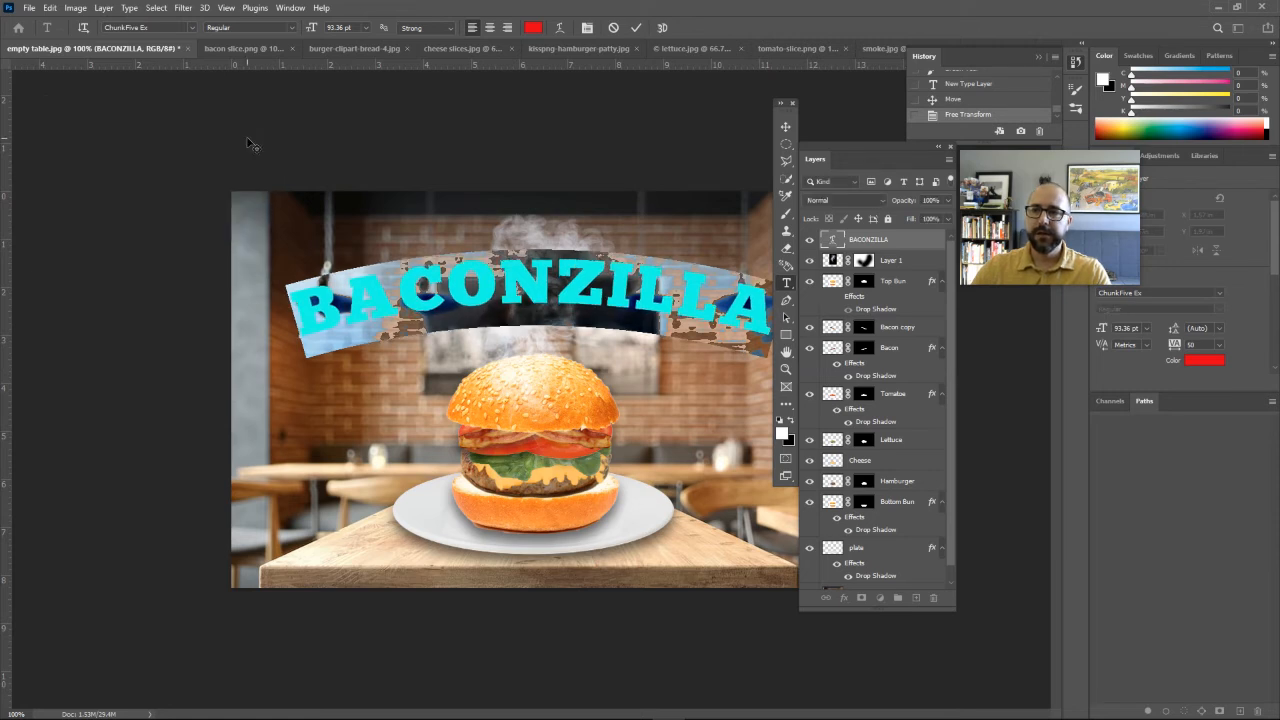
- Move the arched BACONZILLA text down closer to the top bun, and shift the floating layer list slightly down
left_click(786, 126)
left_click_drag(655, 295, 650, 326)
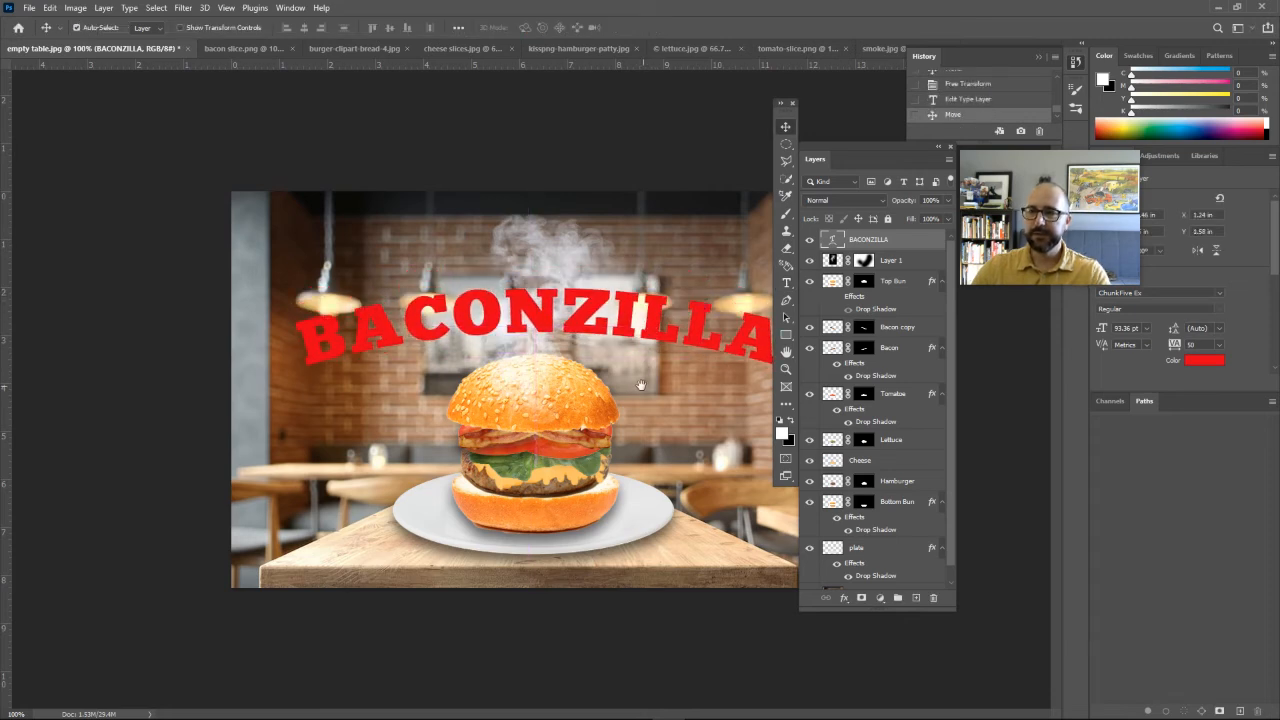
left_click_drag(874, 156, 890, 188)
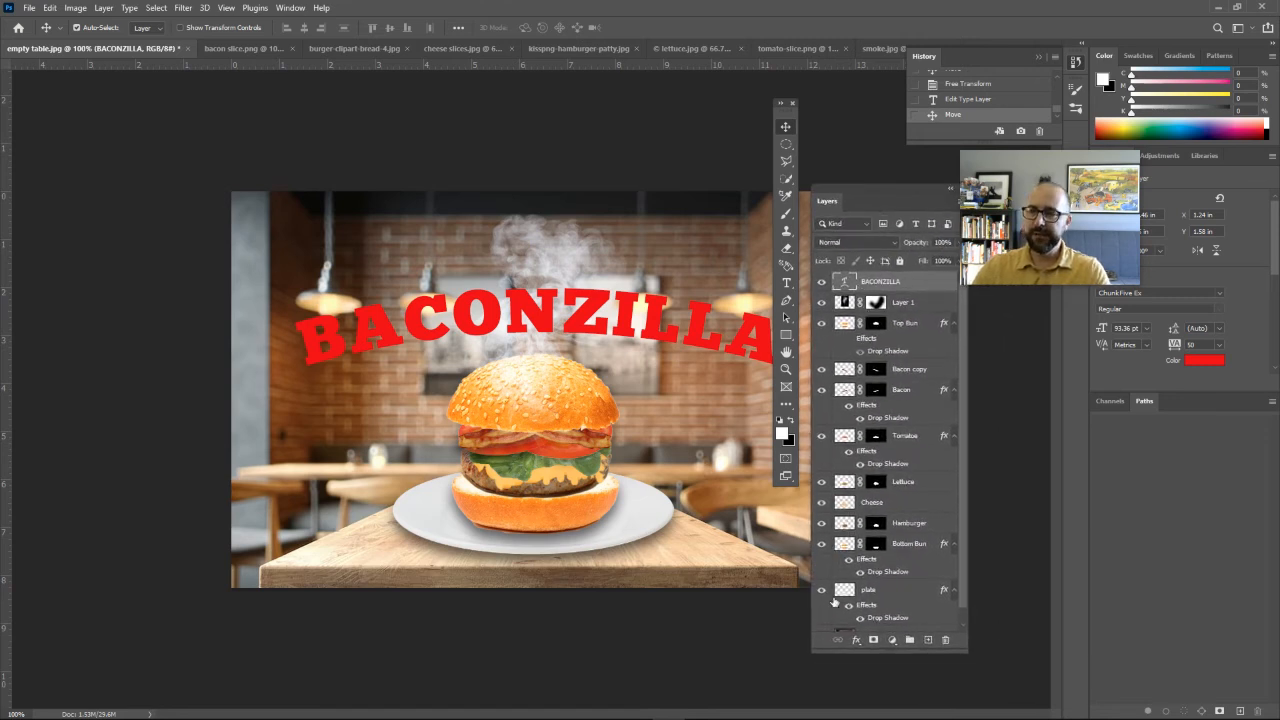
- Add a drop shadow to the BACONZILLA text with 77% opacity, 3 px distance and 9 px size
right_click(881, 286)
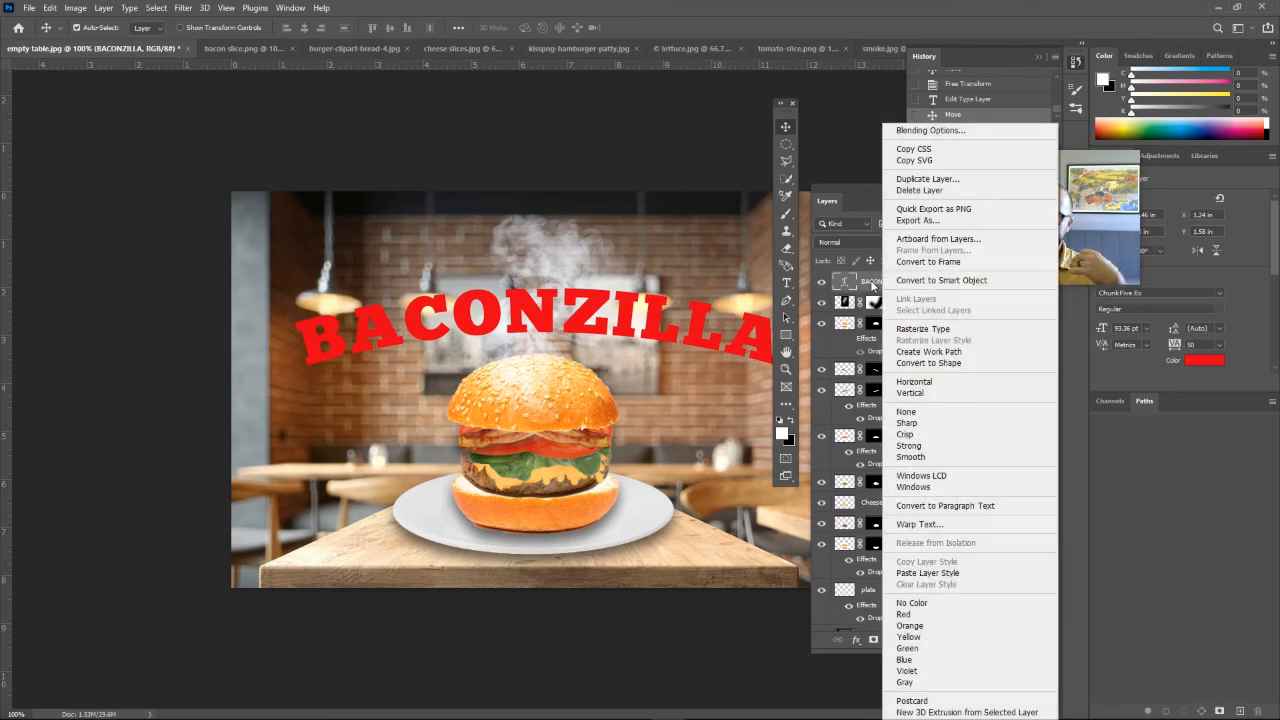
left_click(914, 134)
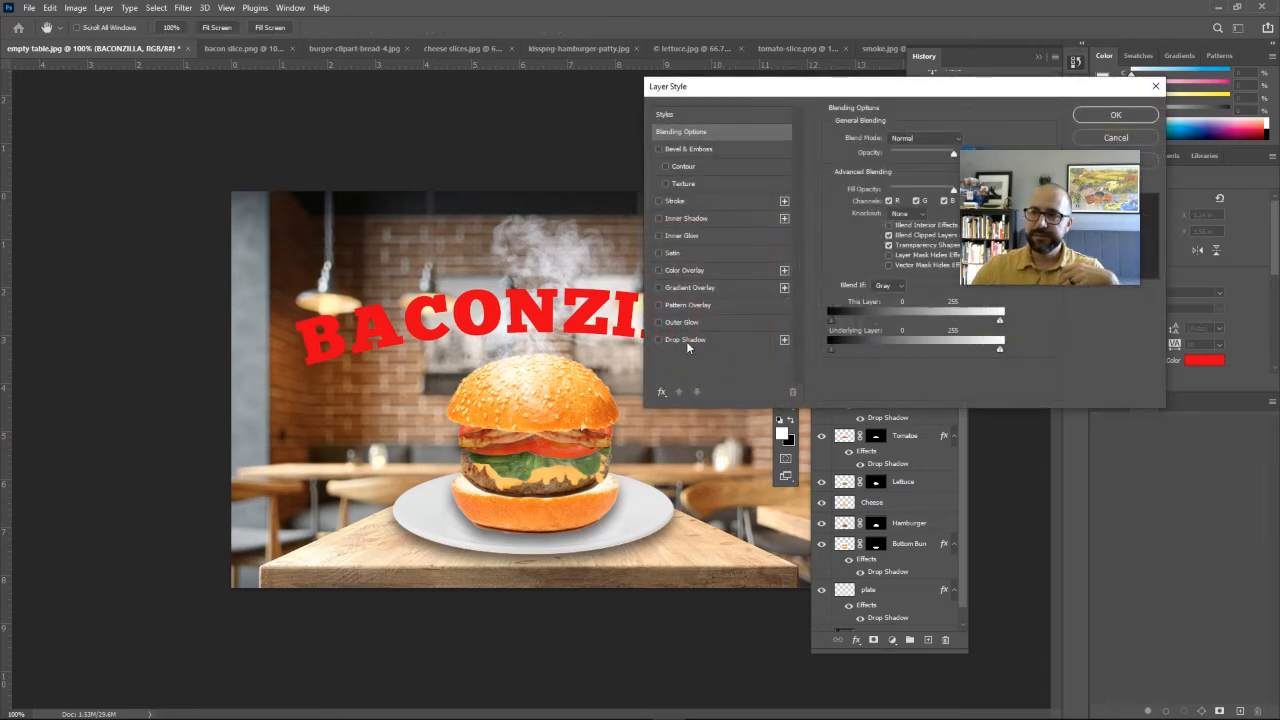
left_click(686, 340)
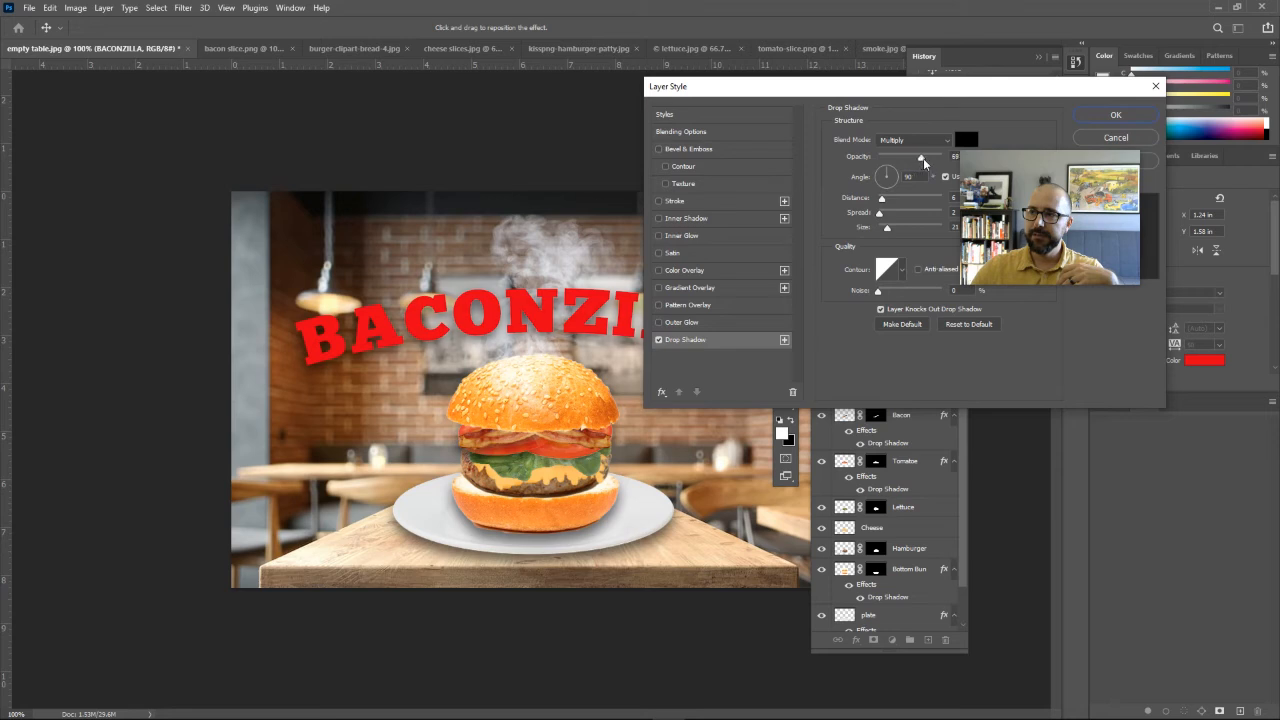
left_click_drag(915, 157, 928, 157)
left_click_drag(882, 198, 886, 230)
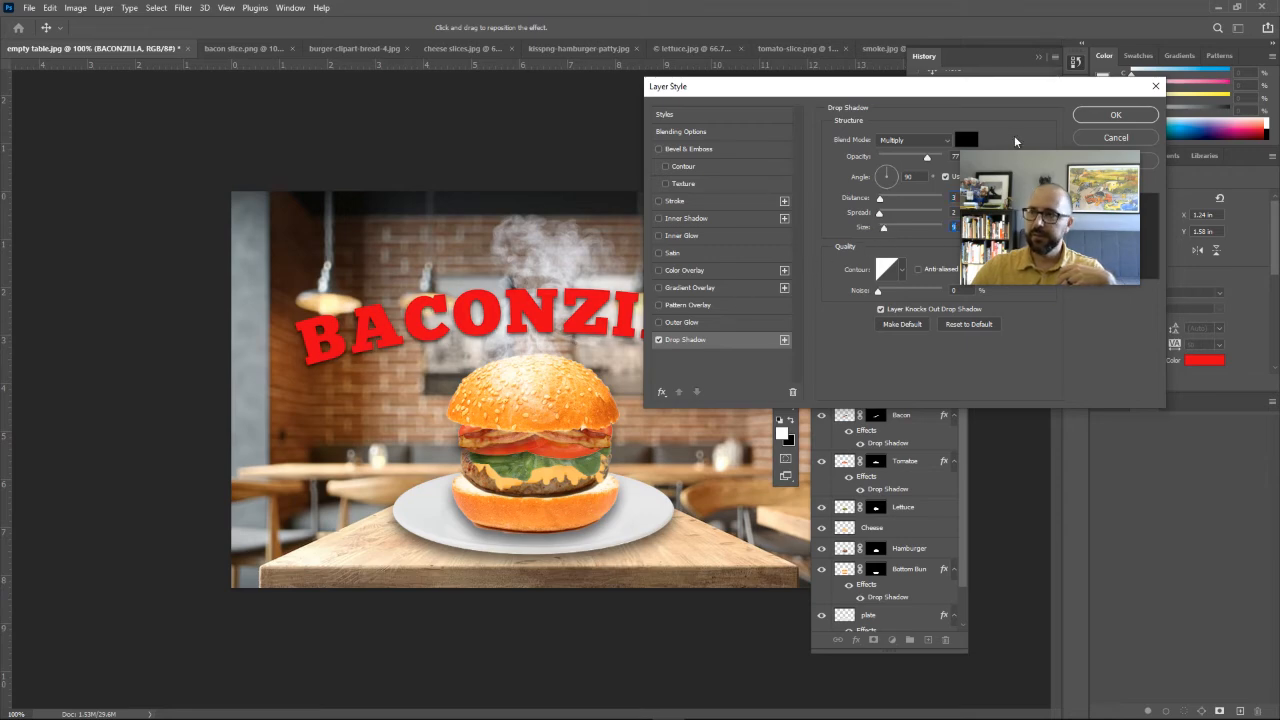
- Add an Outer Glow and a Gradient Overlay using the Orange, Yellow, Orange preset to the BACONZILLA text
left_click_drag(997, 99, 639, 405)
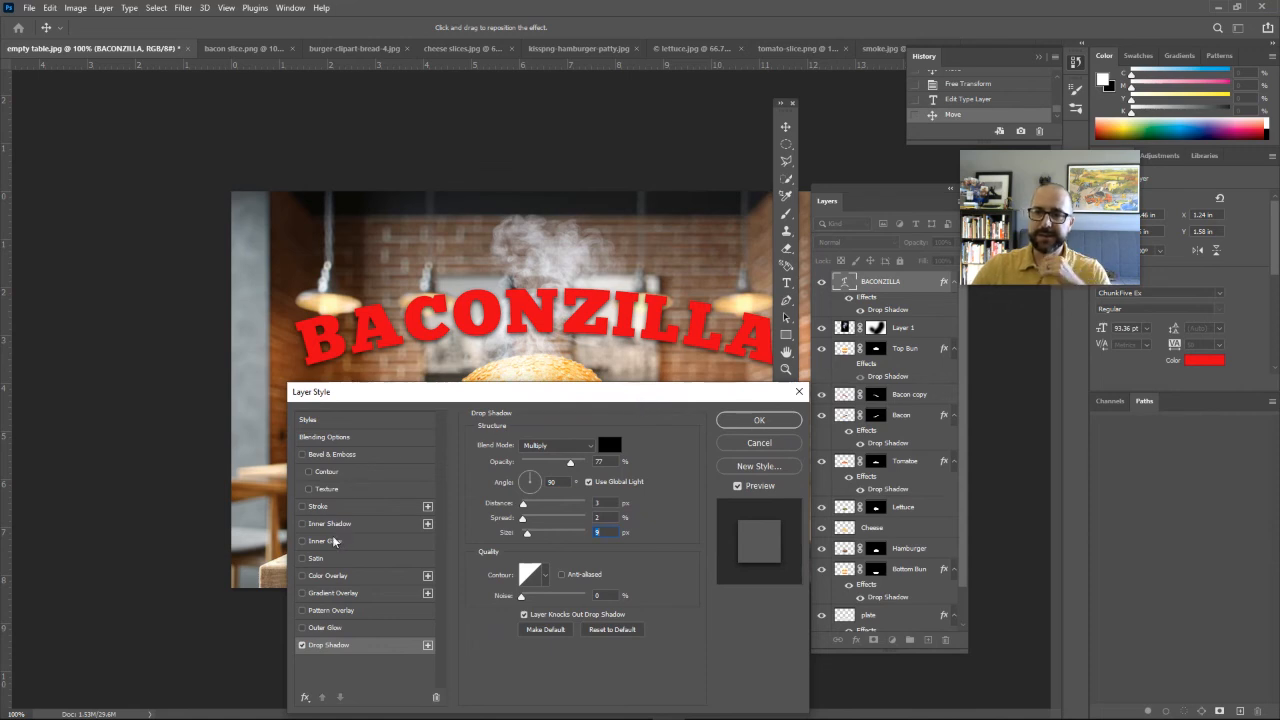
left_click(325, 627)
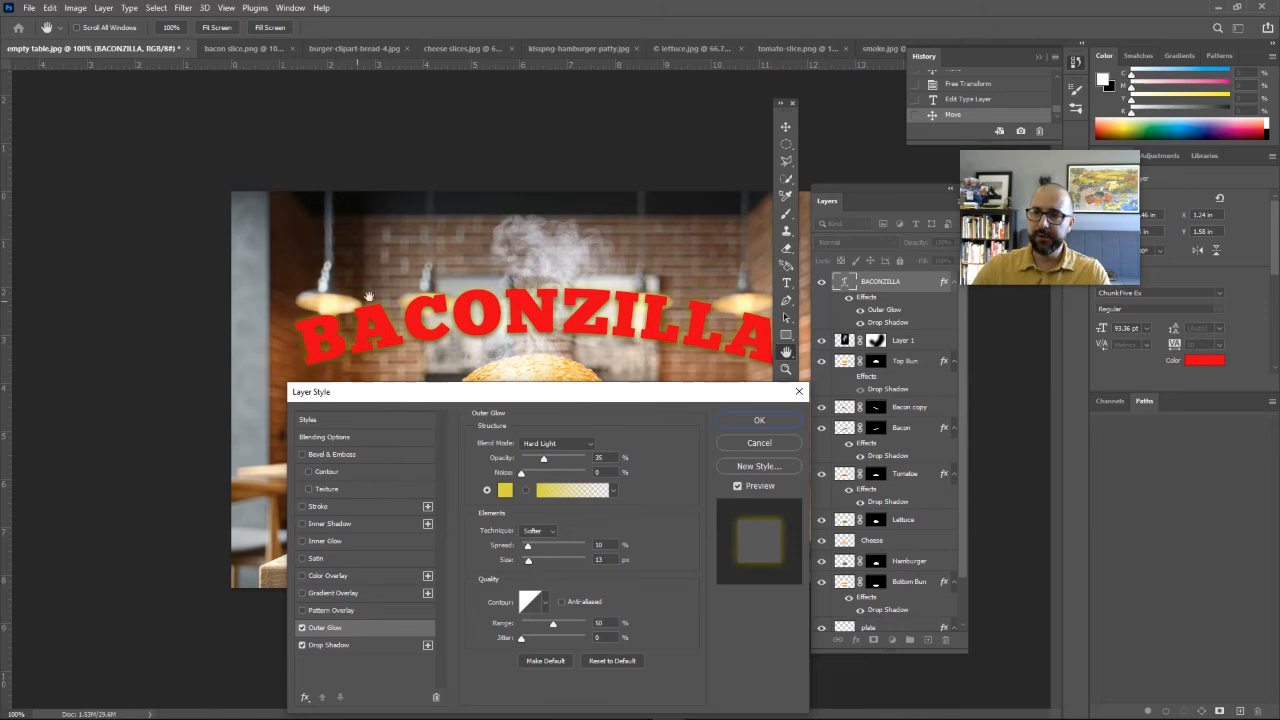
left_click(345, 593)
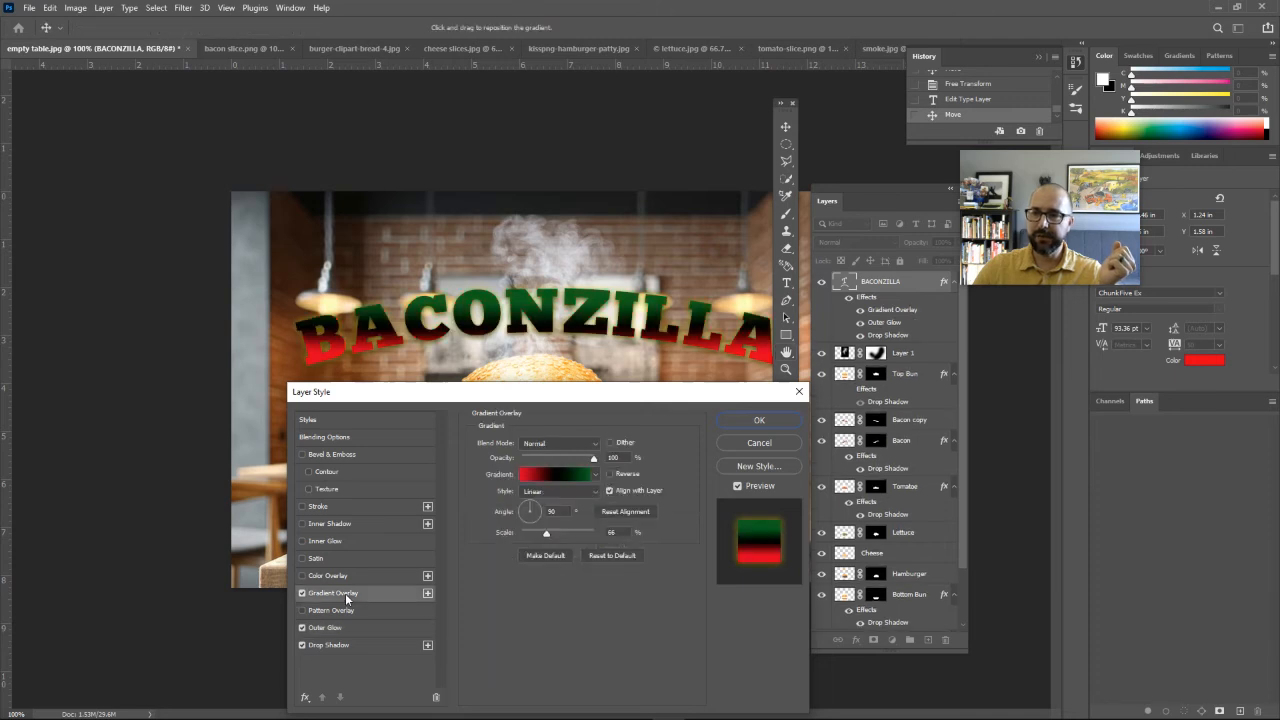
left_click(557, 473)
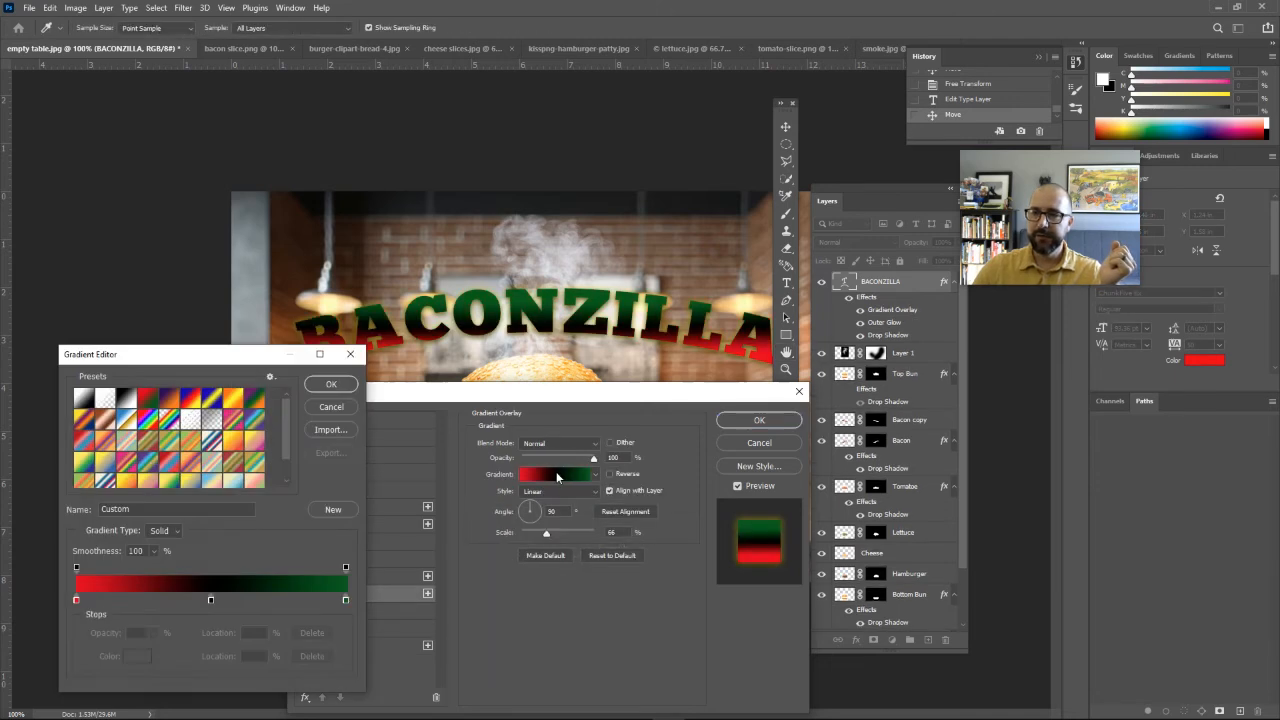
left_click(236, 400)
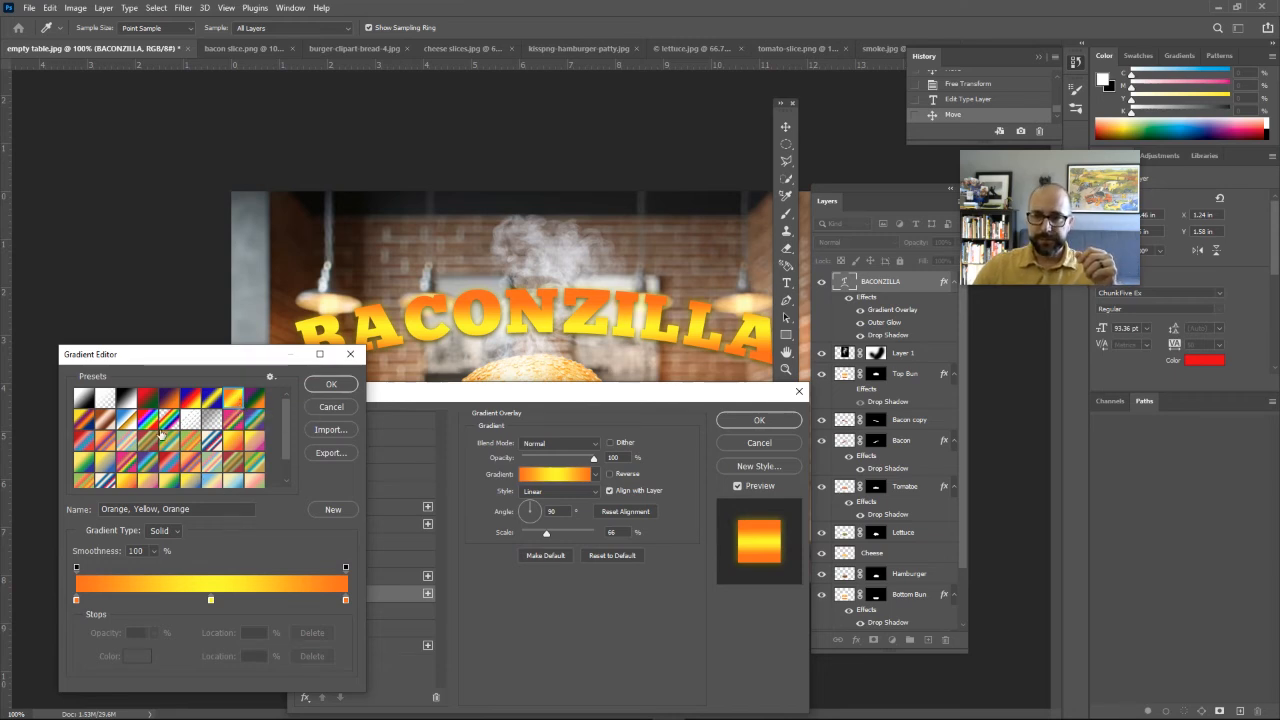
left_click(331, 384)
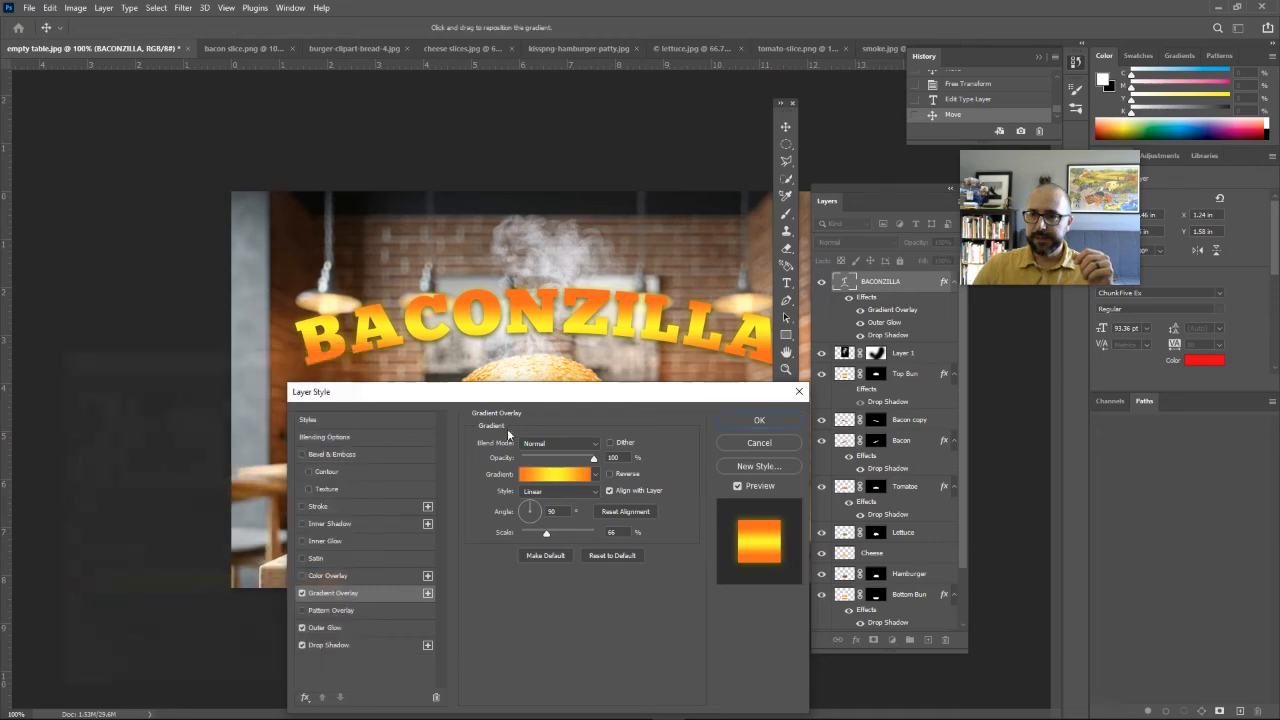
left_click(756, 421)
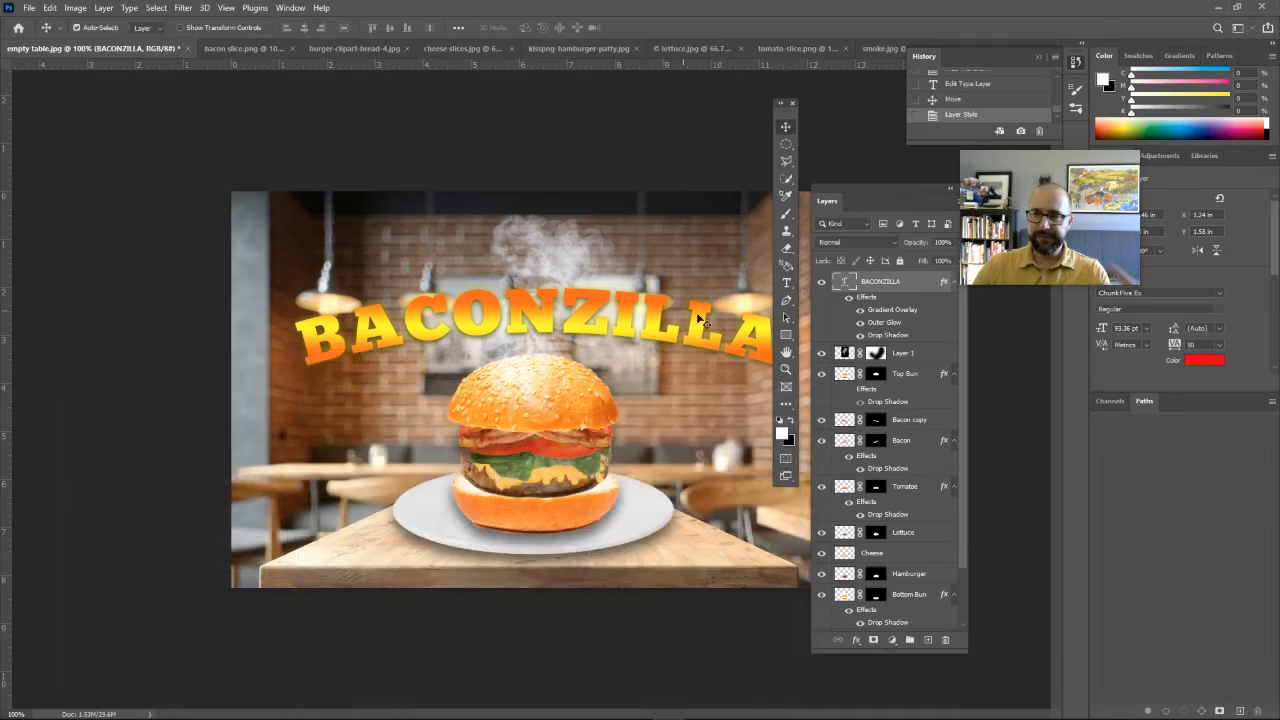
- Compare the BACONZILLA text with and without its gradient overlay, outer glow and drop shadow by hiding and reshowing each effect
left_click(859, 309)
left_click(860, 322)
left_click(860, 335)
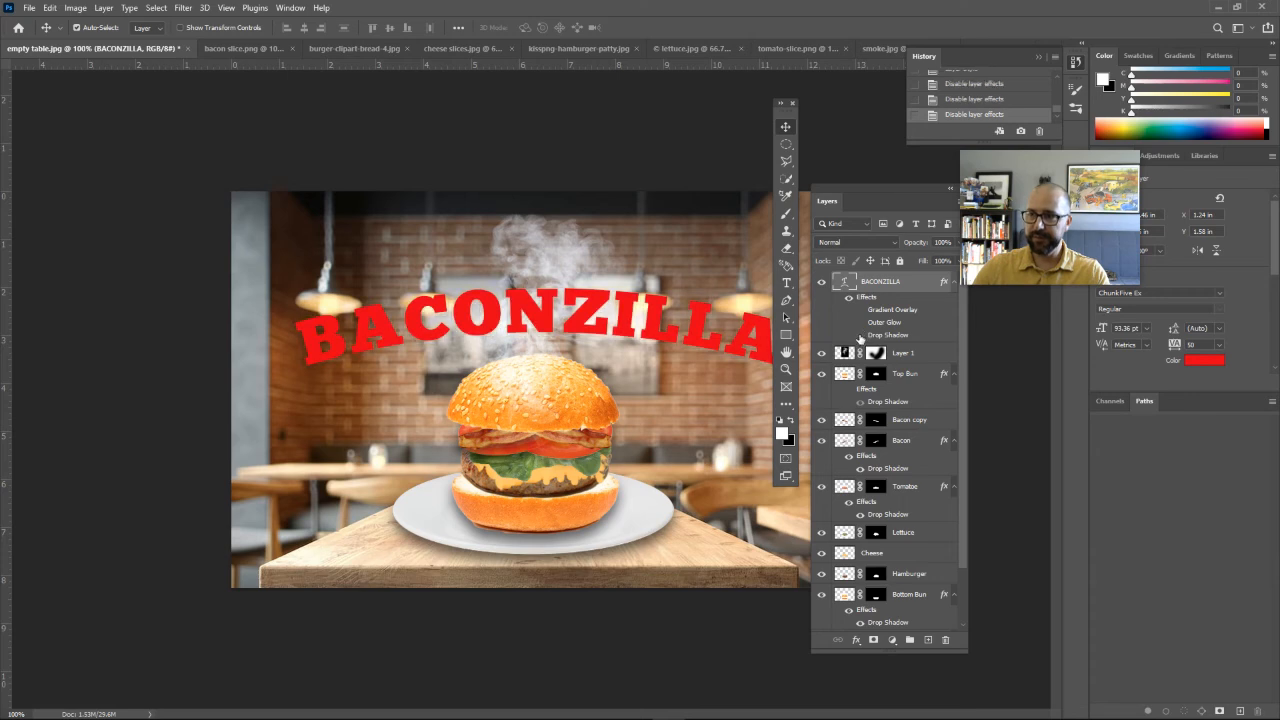
left_click(860, 335)
left_click(860, 322)
left_click(859, 309)
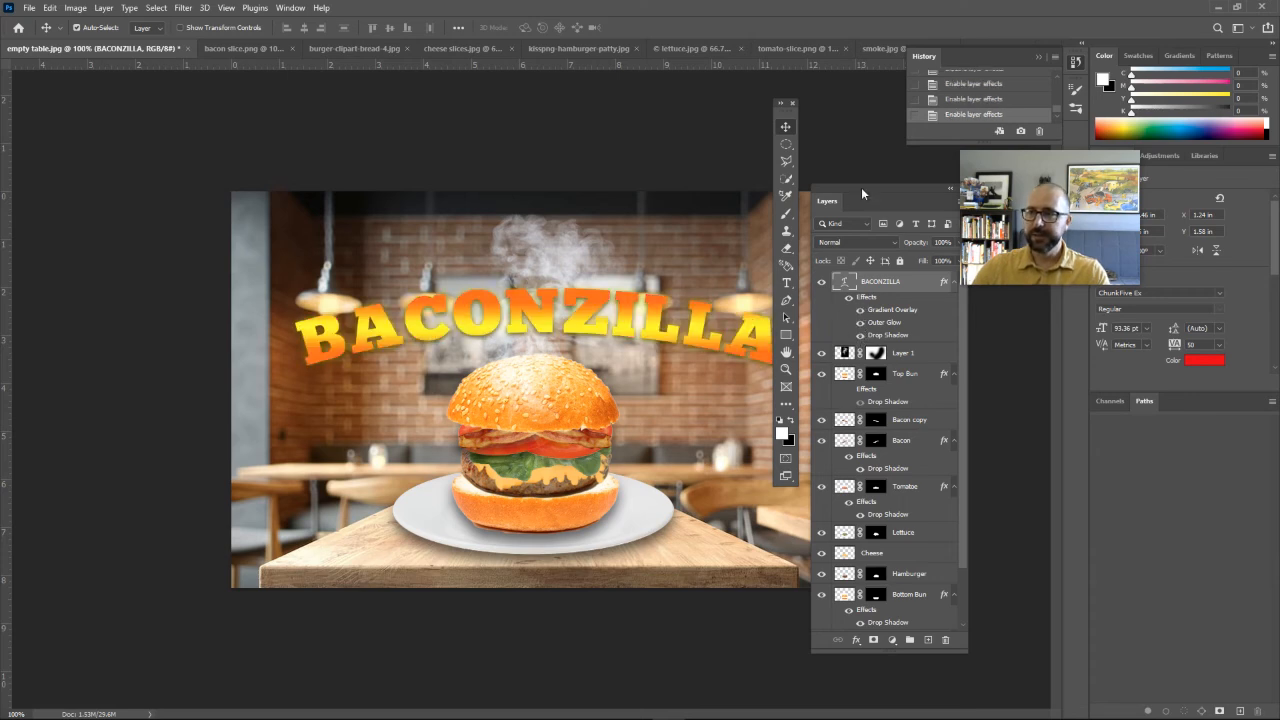
- Rearrange the floating layer list and tool palette, and move the smoke layer, Layer 1, above the BACONZILLA text layer
left_click_drag(861, 187, 850, 147)
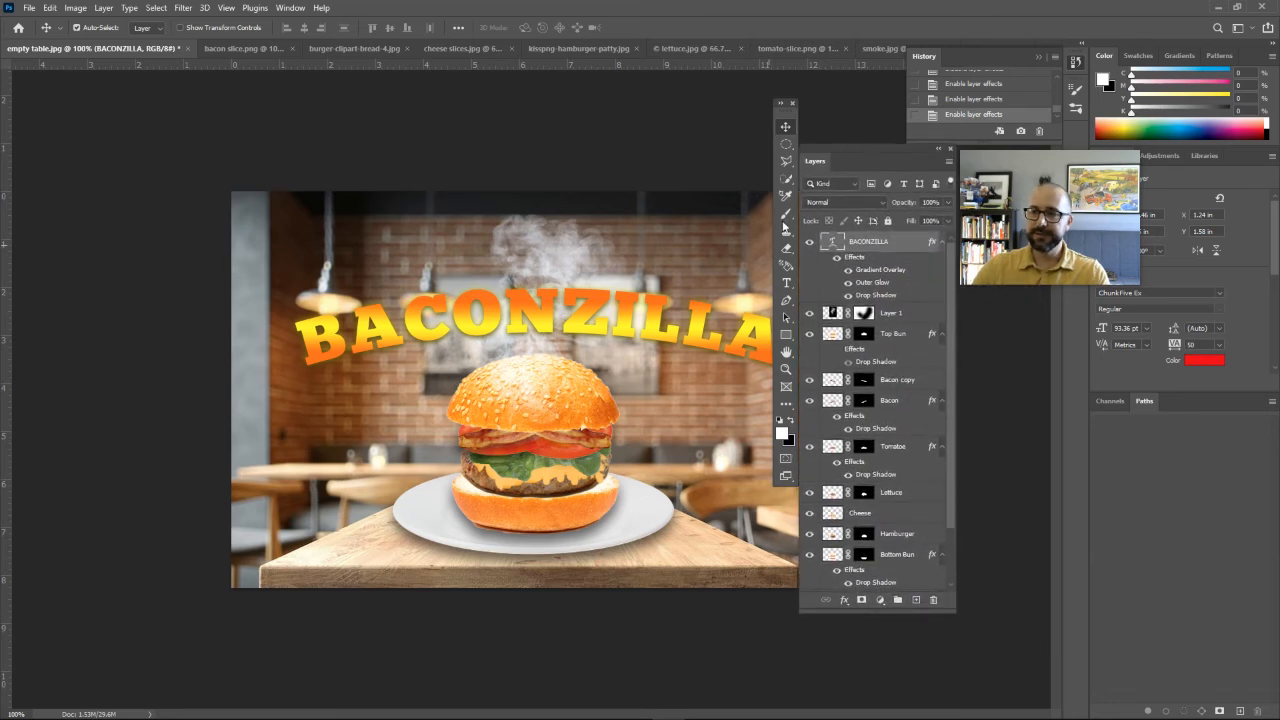
left_click_drag(794, 112, 794, 157)
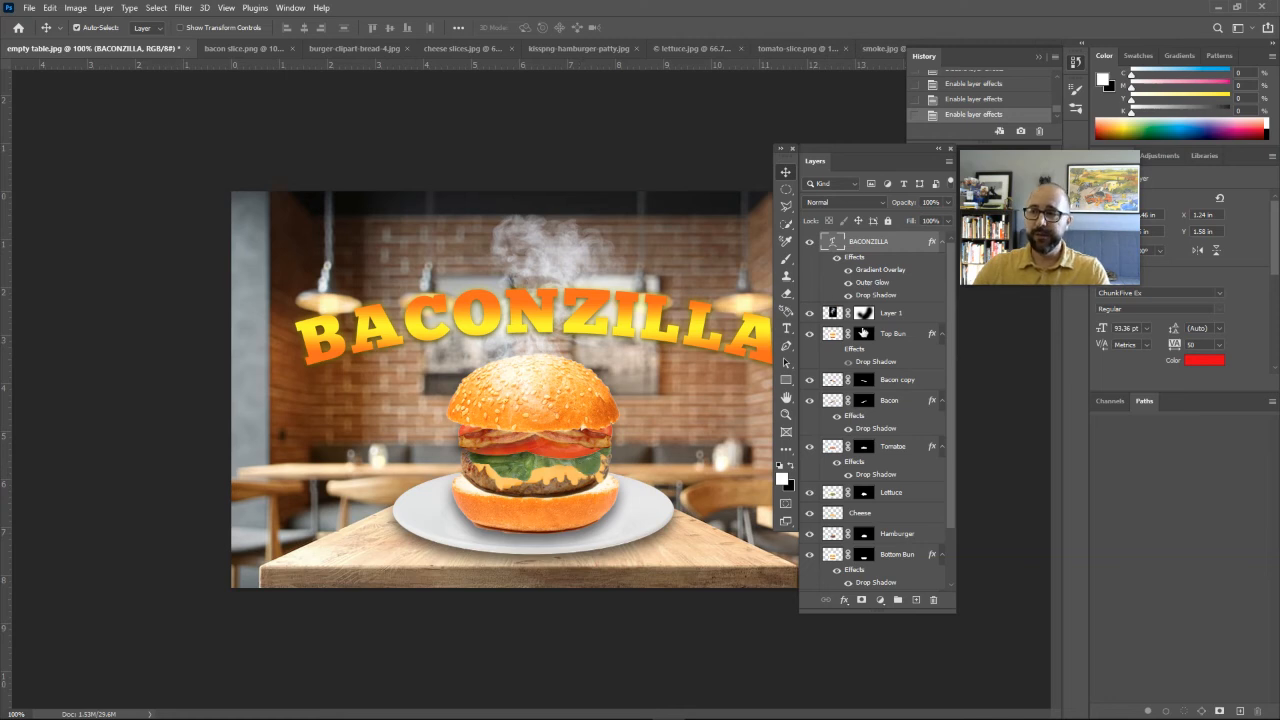
left_click_drag(897, 318, 860, 237)
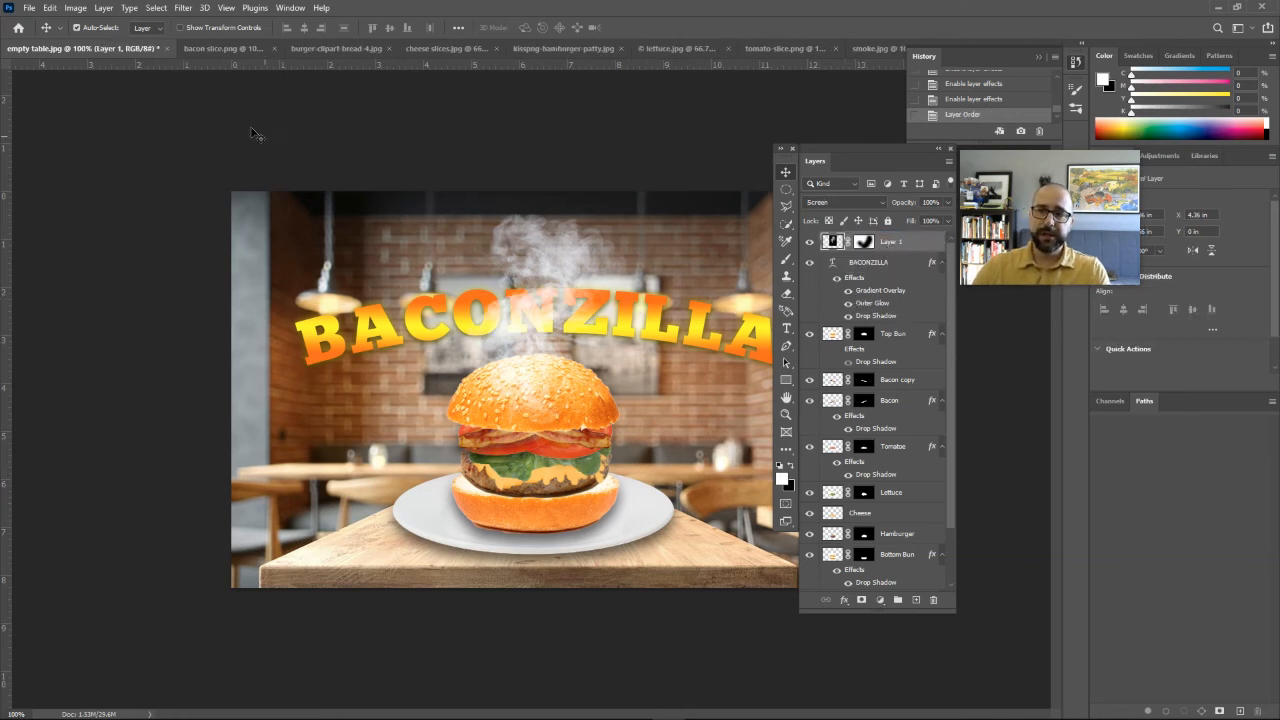
- Save a JPEG copy in the Hamburger project folder at quality 12, named with the creator's name followed by _HamburgerProject
left_click(31, 9)
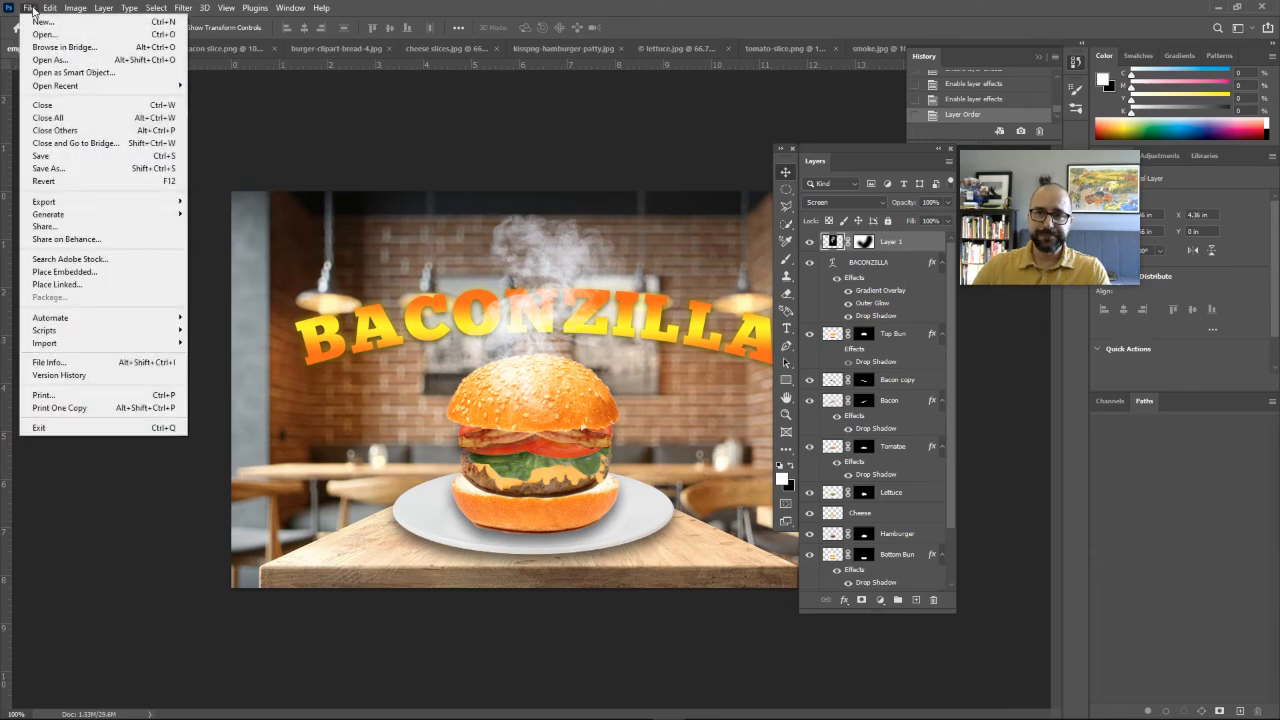
left_click(61, 168)
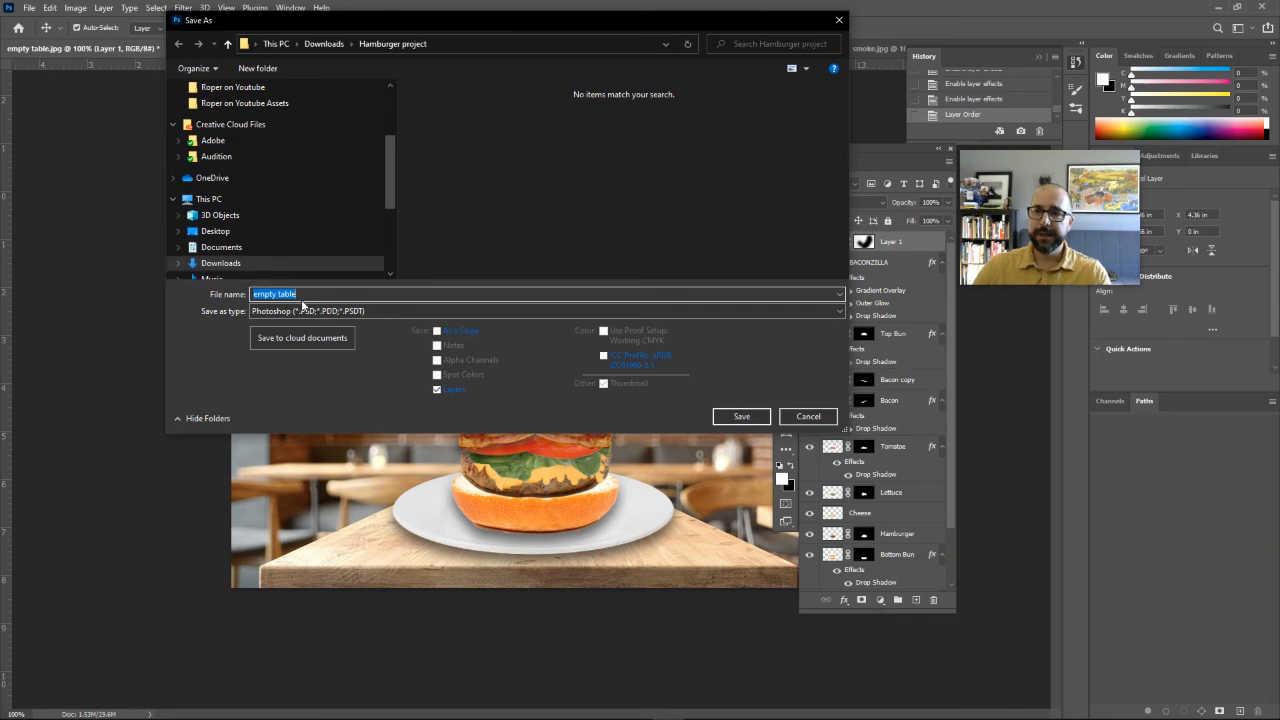
type("B")
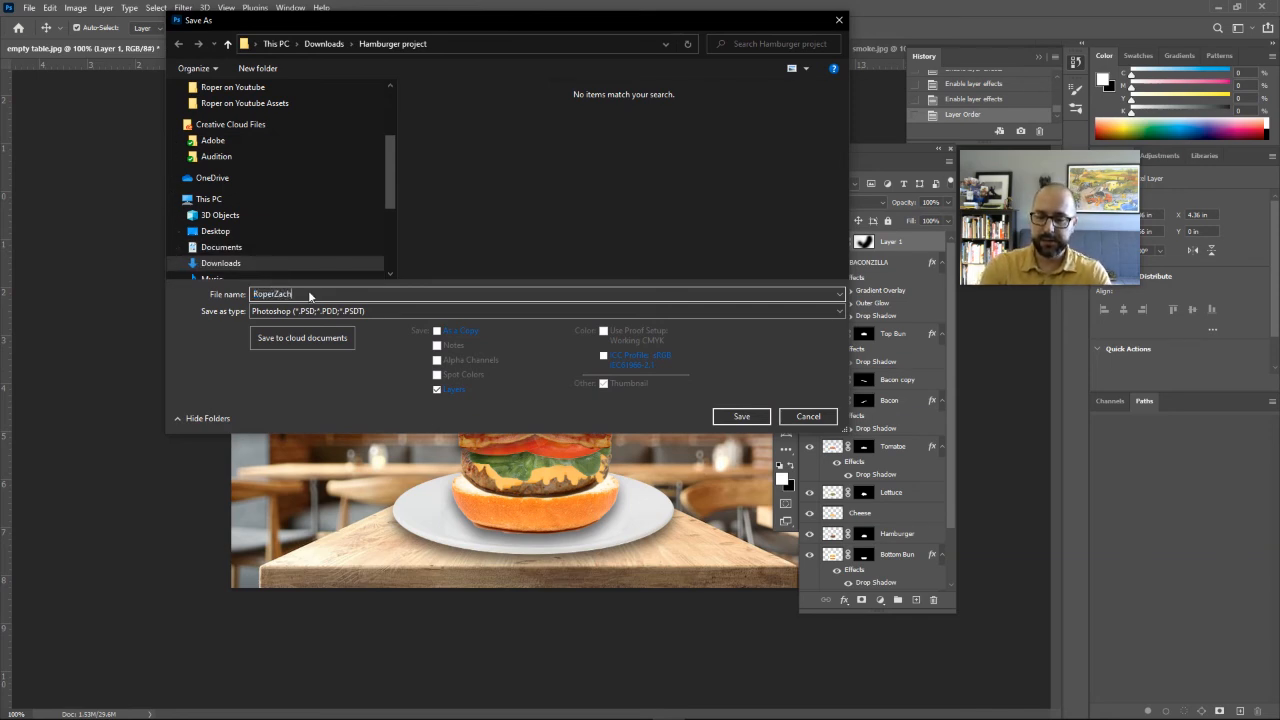
type("operZach_HamburgerProject")
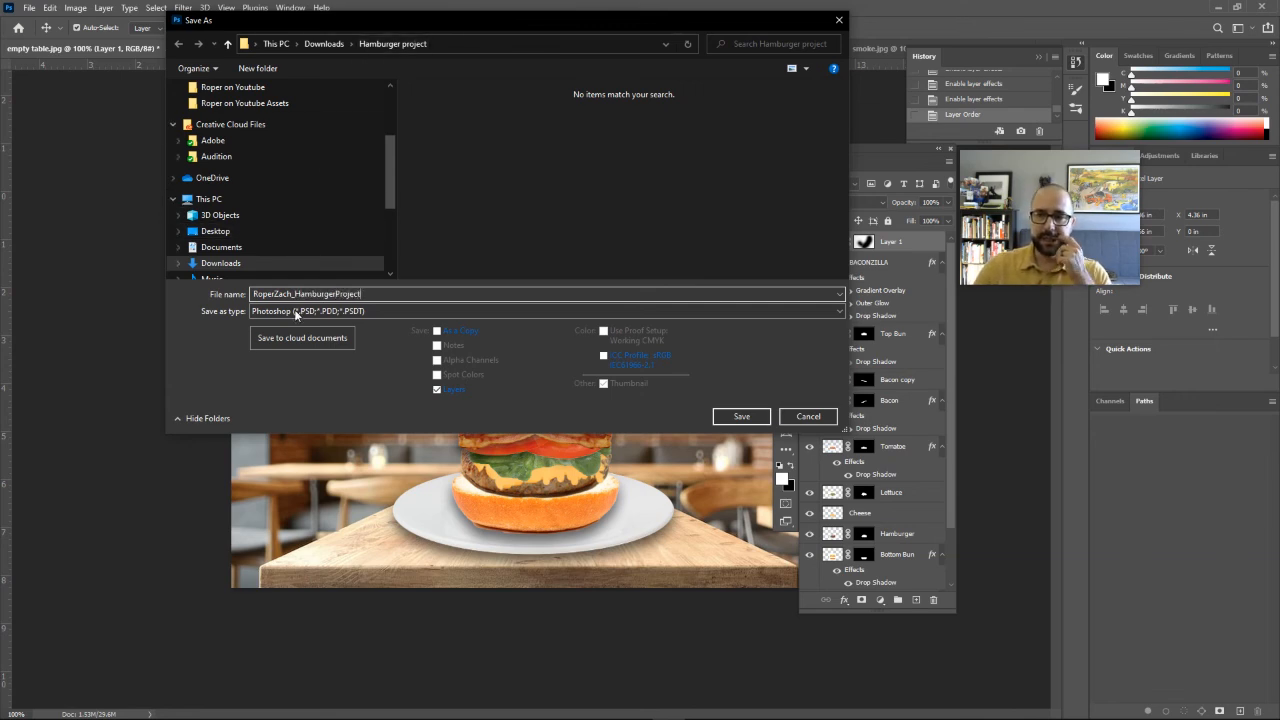
left_click(293, 310)
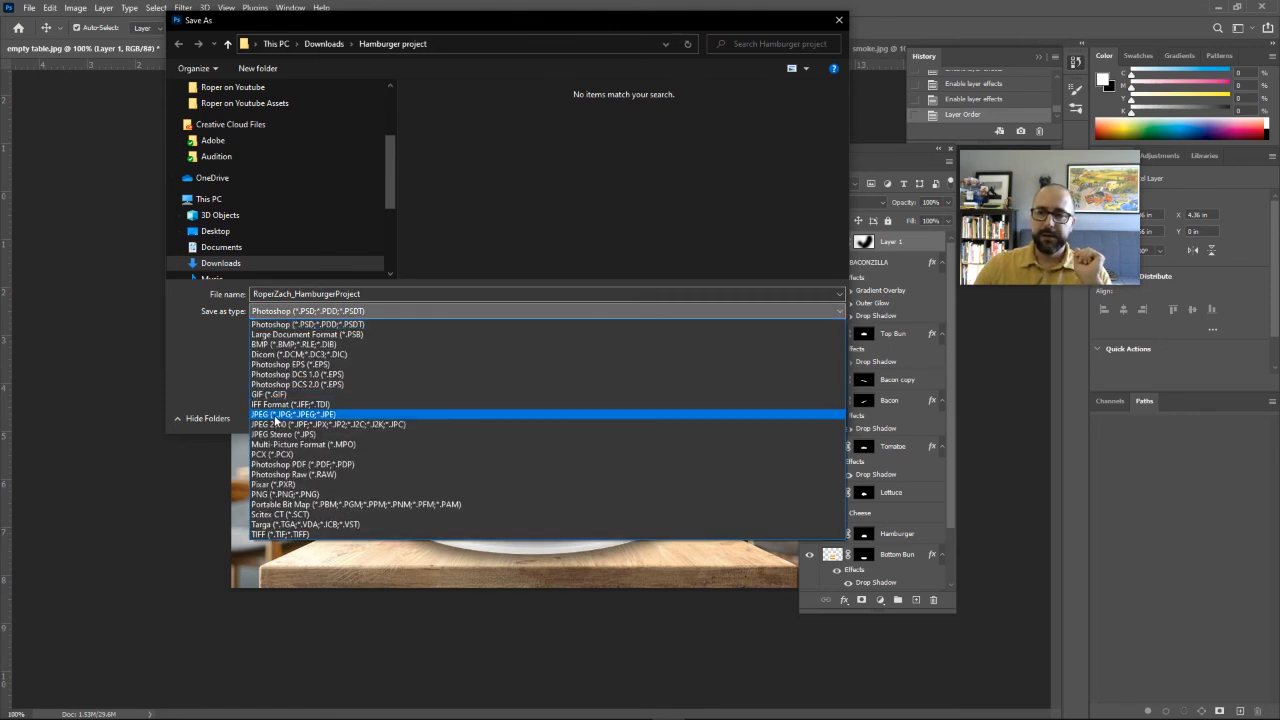
left_click(276, 414)
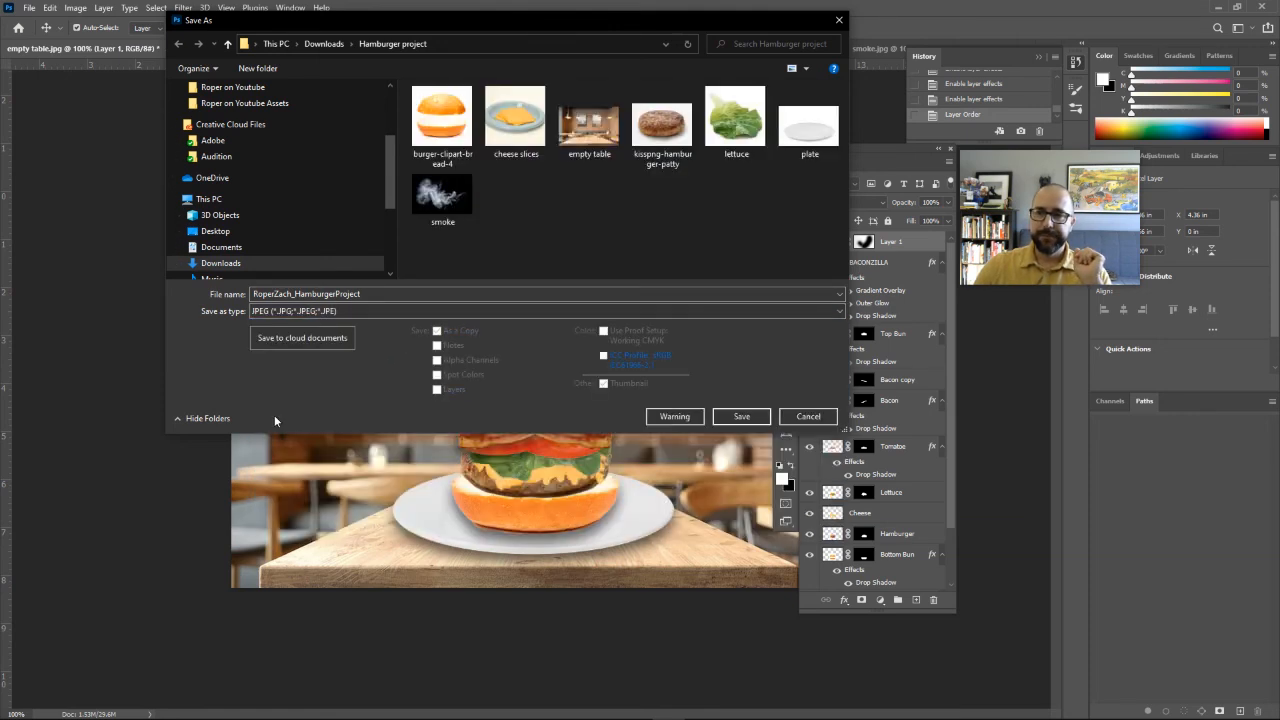
left_click(739, 417)
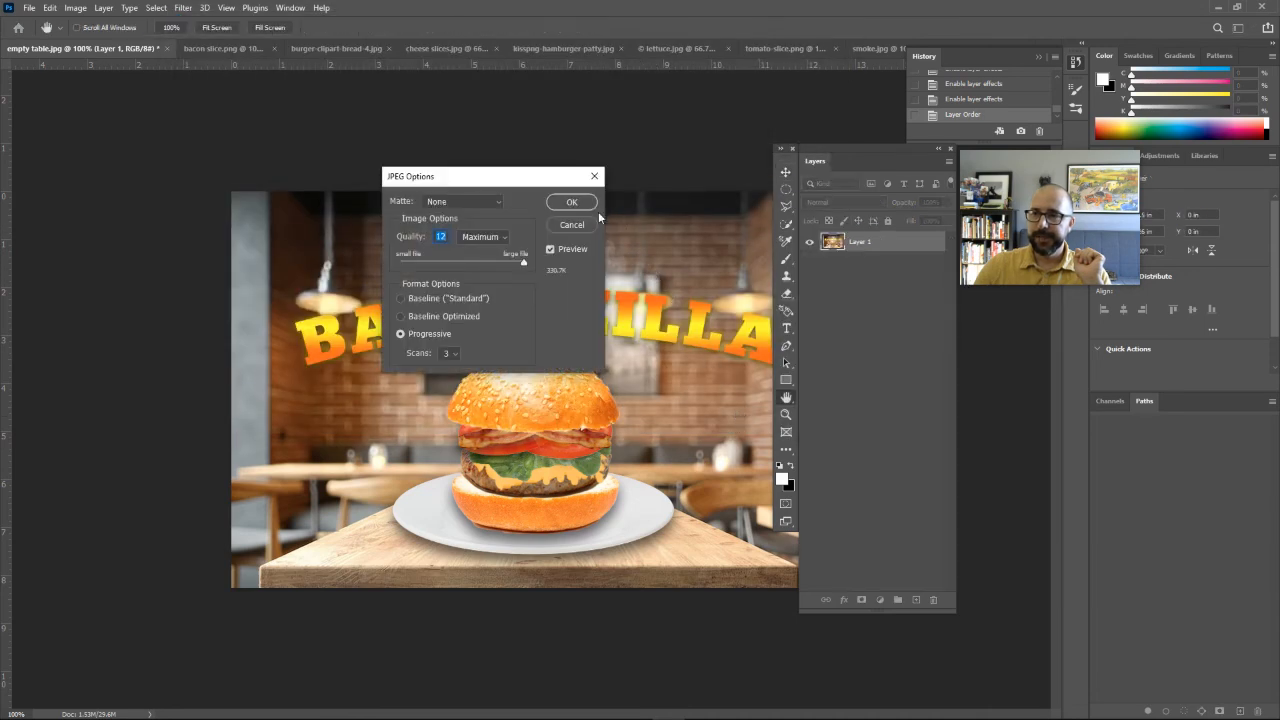
left_click(571, 201)
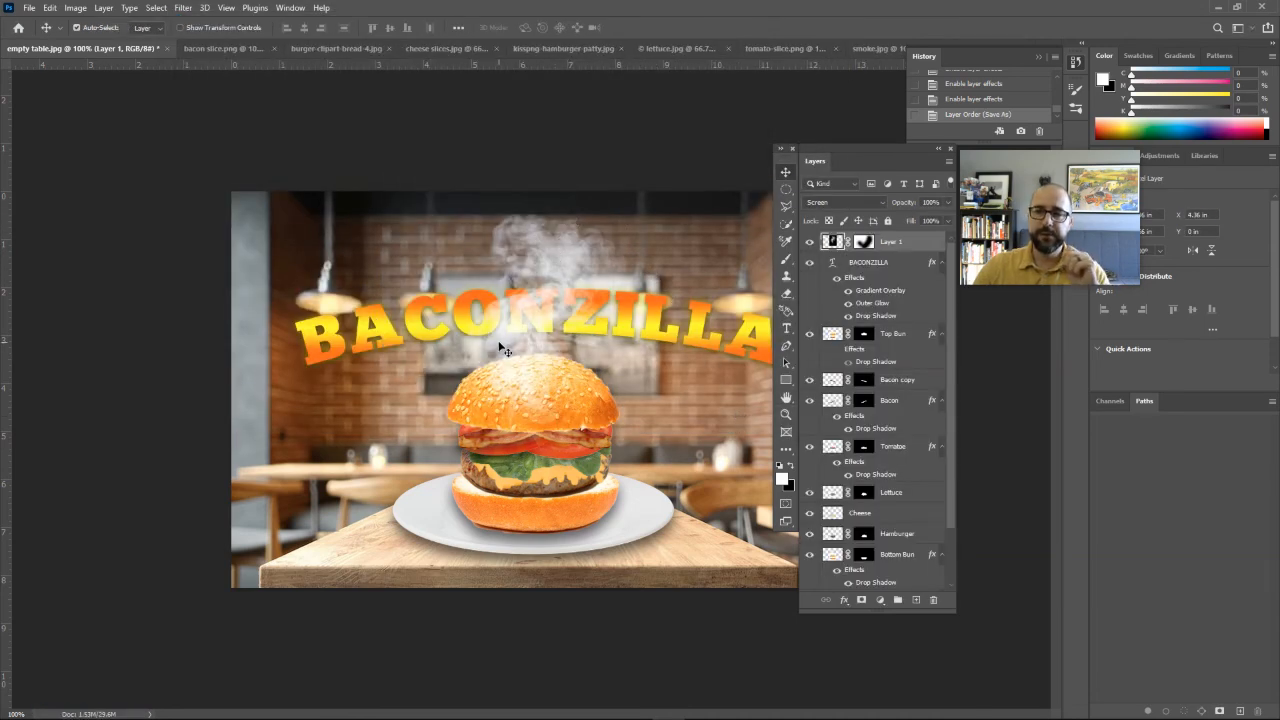